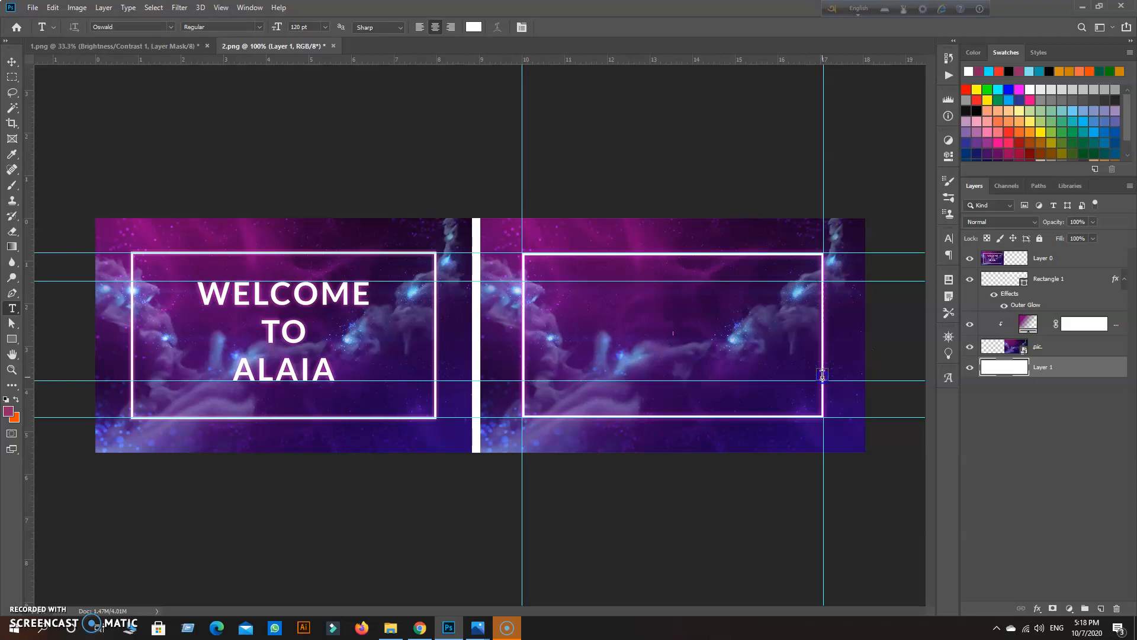
# Enter the text "WELCOME TO ALAIA" in the text box inside the right-hand frame and move its layer above Rectangle 1.
pyautogui.press('Delete')
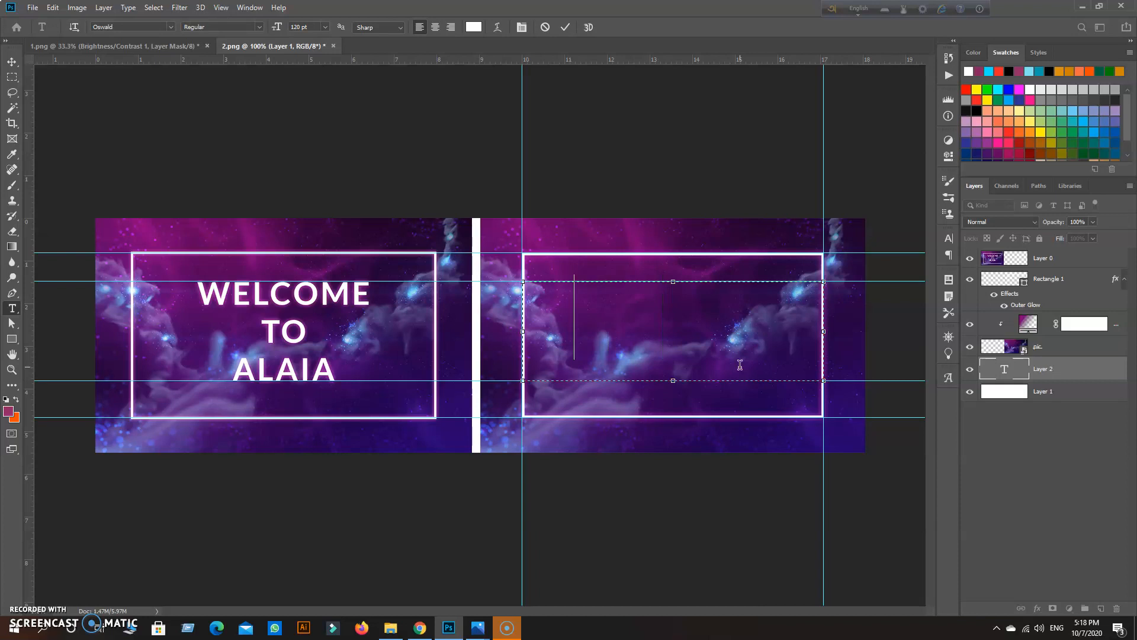
pyautogui.write('WELCOME')
pyautogui.moveTo(1070, 382); pyautogui.dragTo(1031, 272)
pyautogui.click(699, 351)
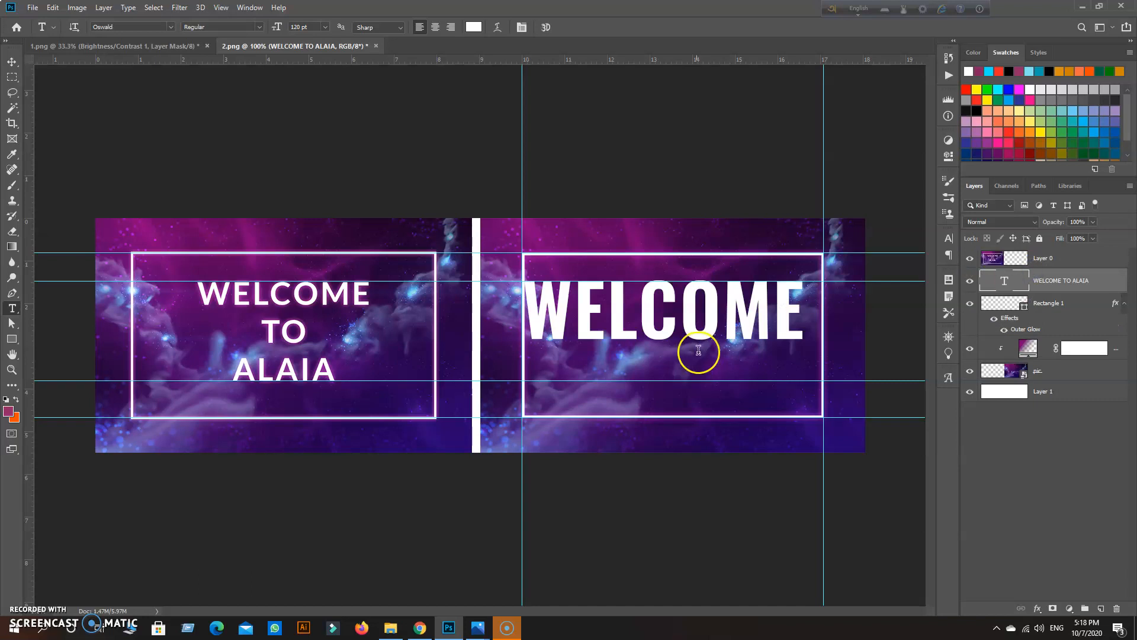
# Set the whole WELCOME TO ALAIA text to 48 pt and centre-align it.
pyautogui.hotkey('ctrl', 'a')
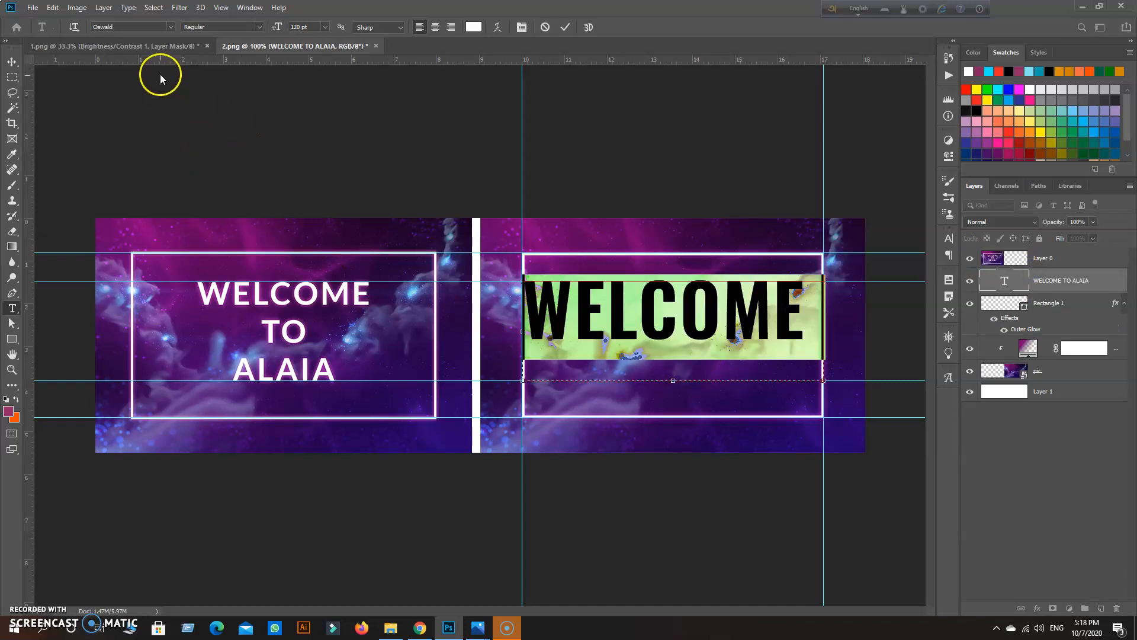
pyautogui.click(325, 27)
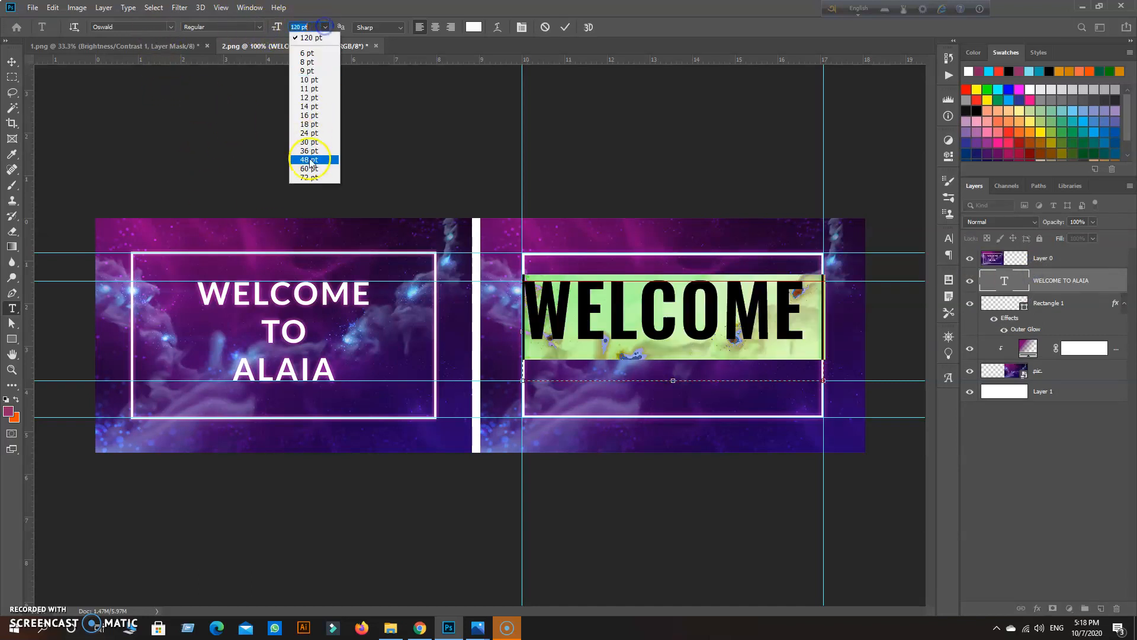
pyautogui.click(309, 171)
pyautogui.click(321, 25)
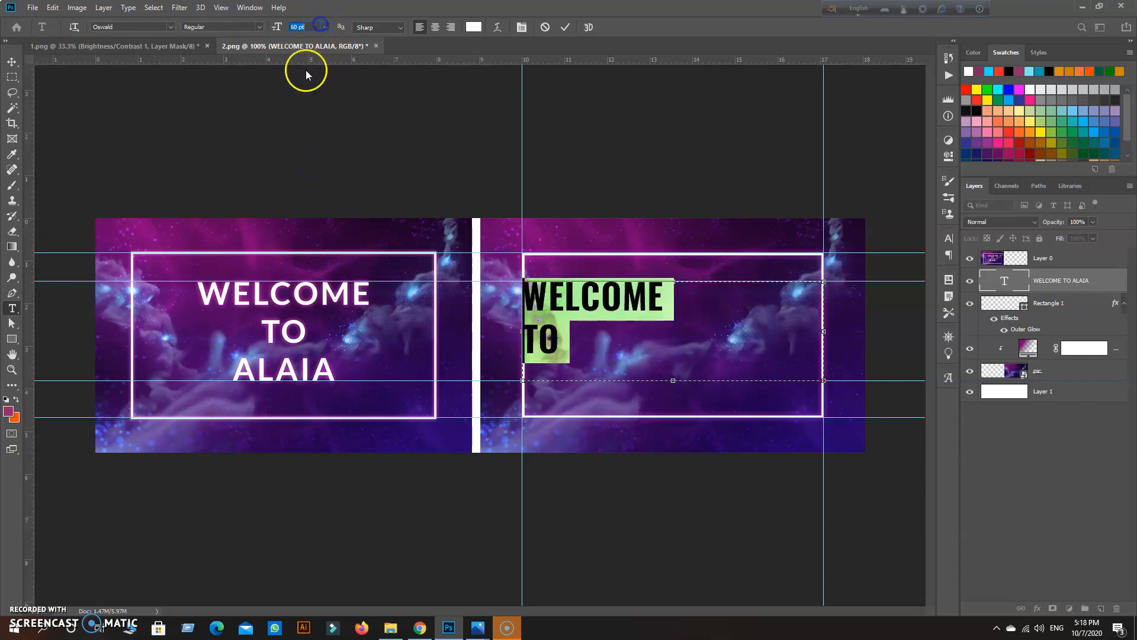
pyautogui.click(296, 156)
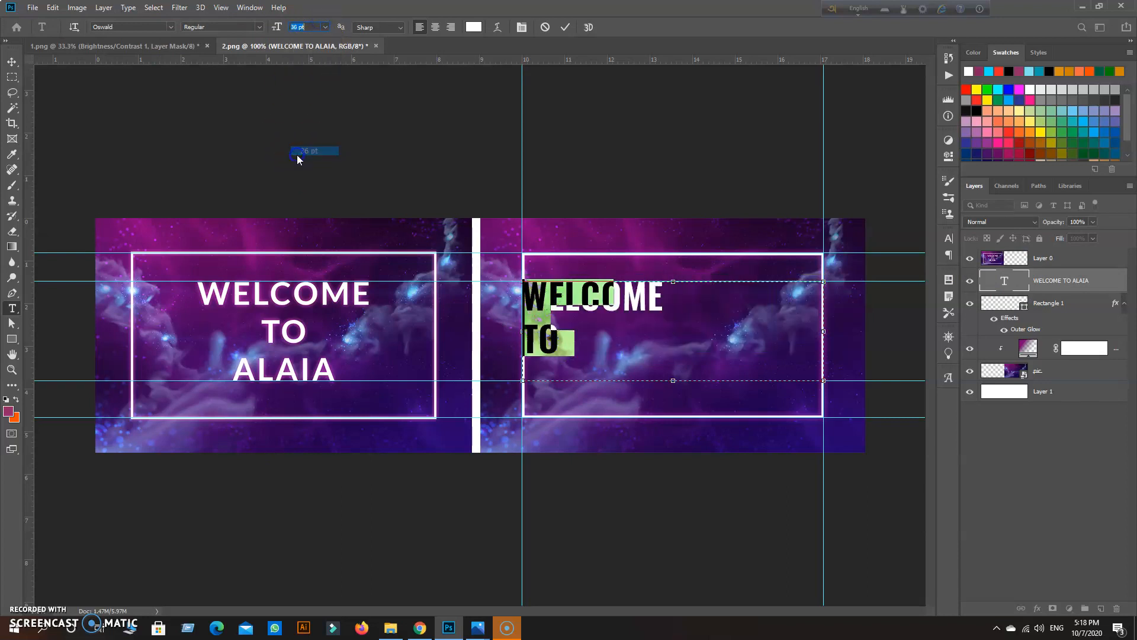
pyautogui.click(324, 27)
pyautogui.click(316, 164)
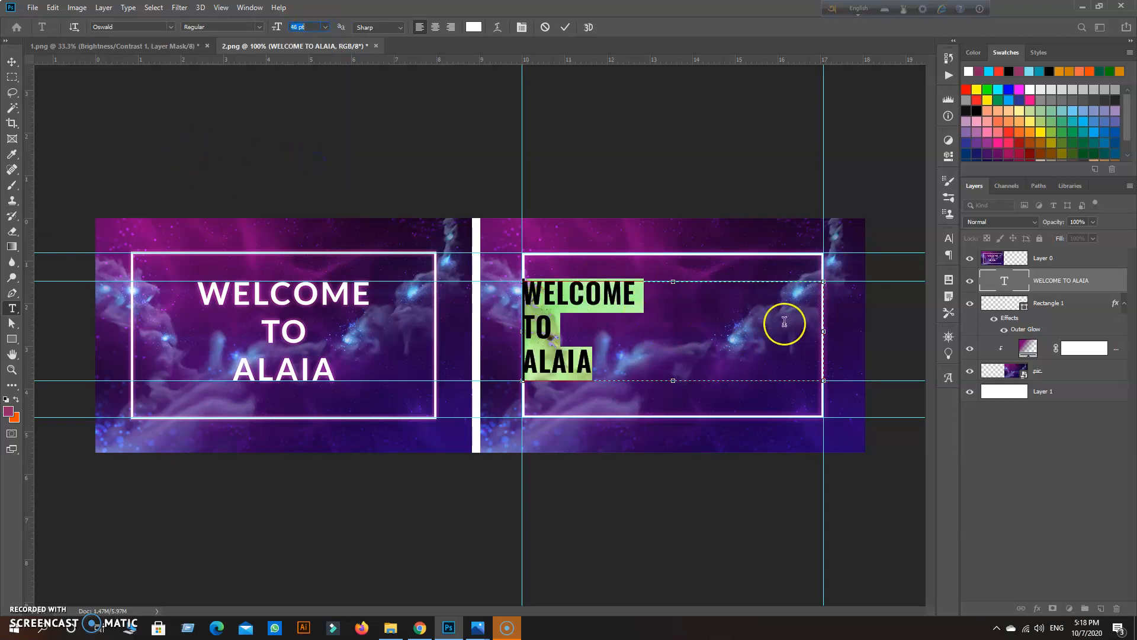
pyautogui.click(436, 27)
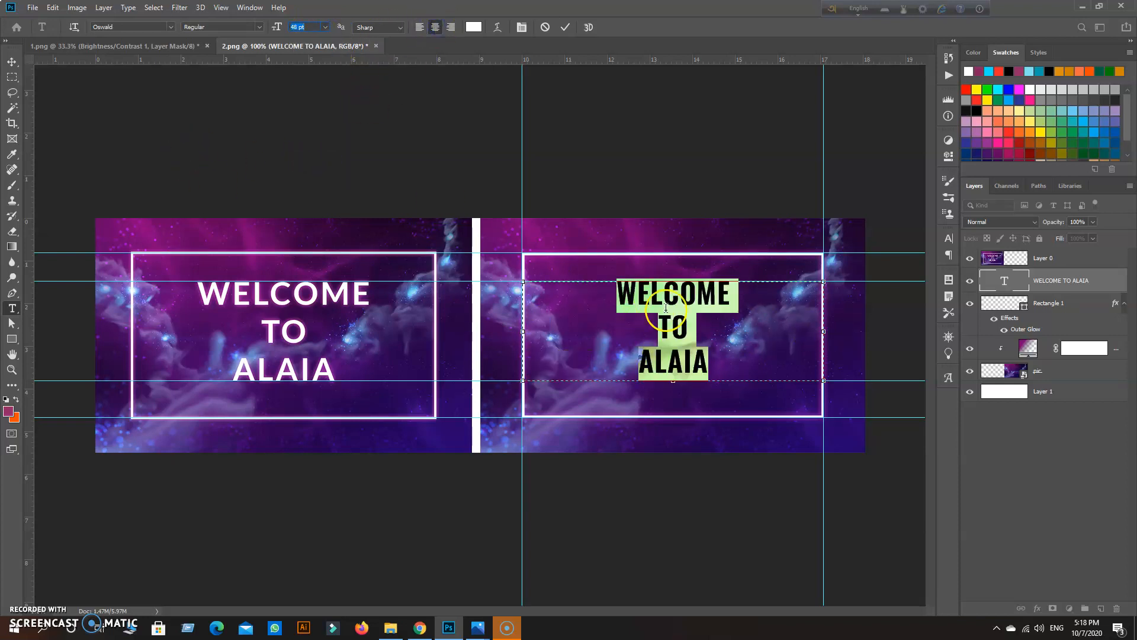
pyautogui.click(702, 320)
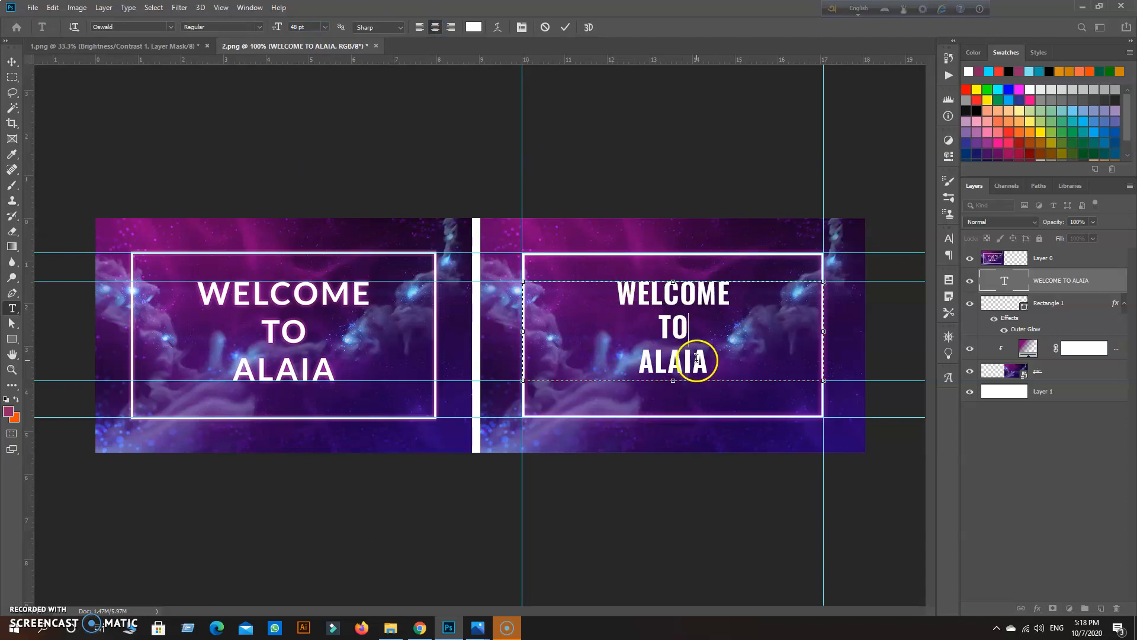
# Set the leading of all three text lines to 72 pt and extend the text box downward to fit them.
pyautogui.moveTo(724, 373); pyautogui.dragTo(580, 259)
pyautogui.click(949, 238)
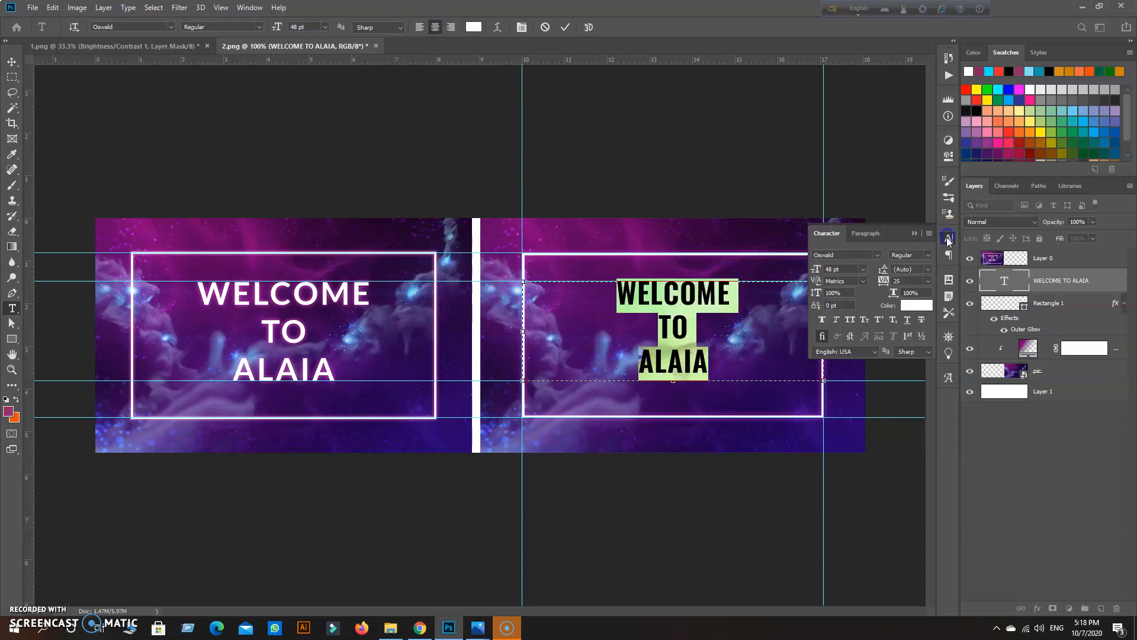
pyautogui.click(929, 271)
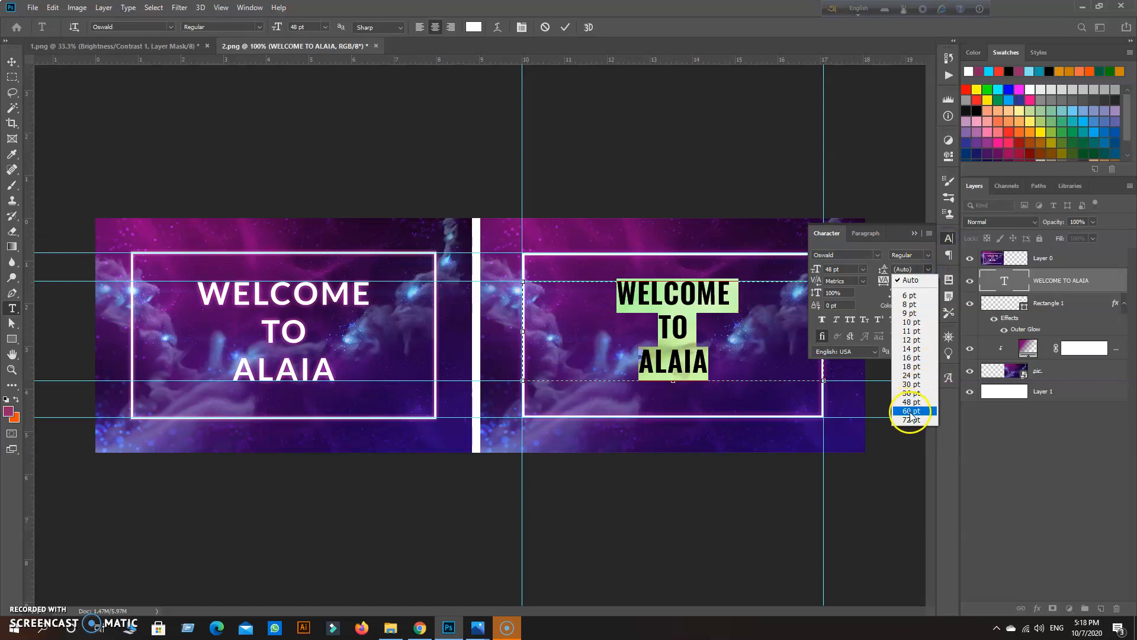
pyautogui.click(909, 411)
pyautogui.click(928, 269)
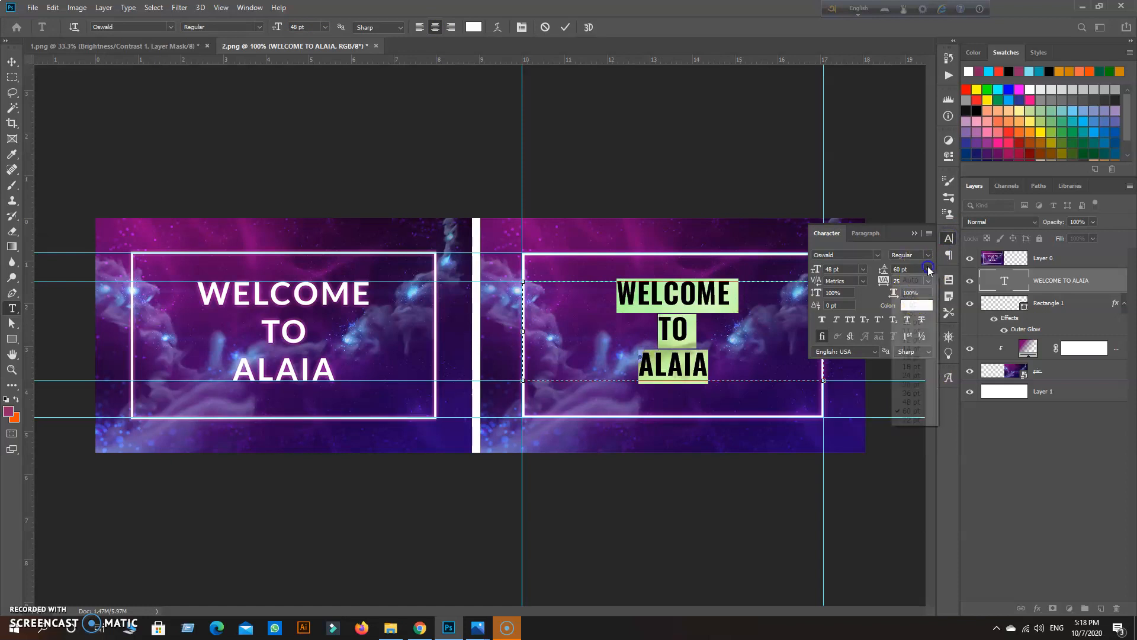
pyautogui.click(907, 424)
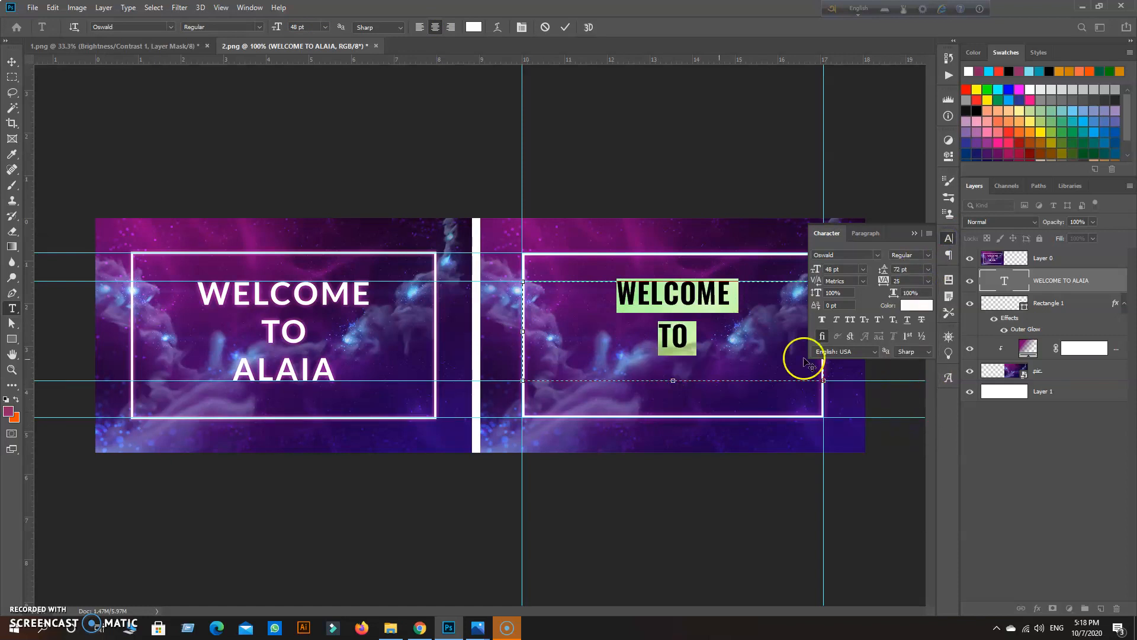
pyautogui.click(702, 351)
pyautogui.moveTo(673, 381); pyautogui.dragTo(674, 401)
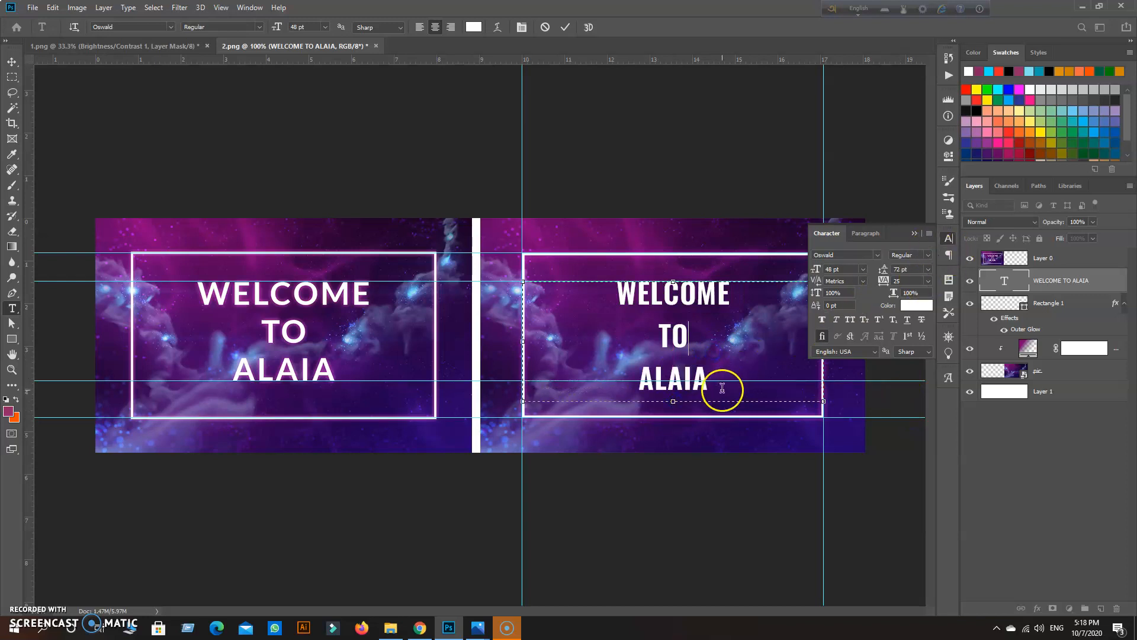
# Set the text's leading to 62 pt and fit the bottom edge of the text box to the guide below ALAIA.
pyautogui.hotkey('ctrl', 'a')
pyautogui.doubleClick(897, 269)
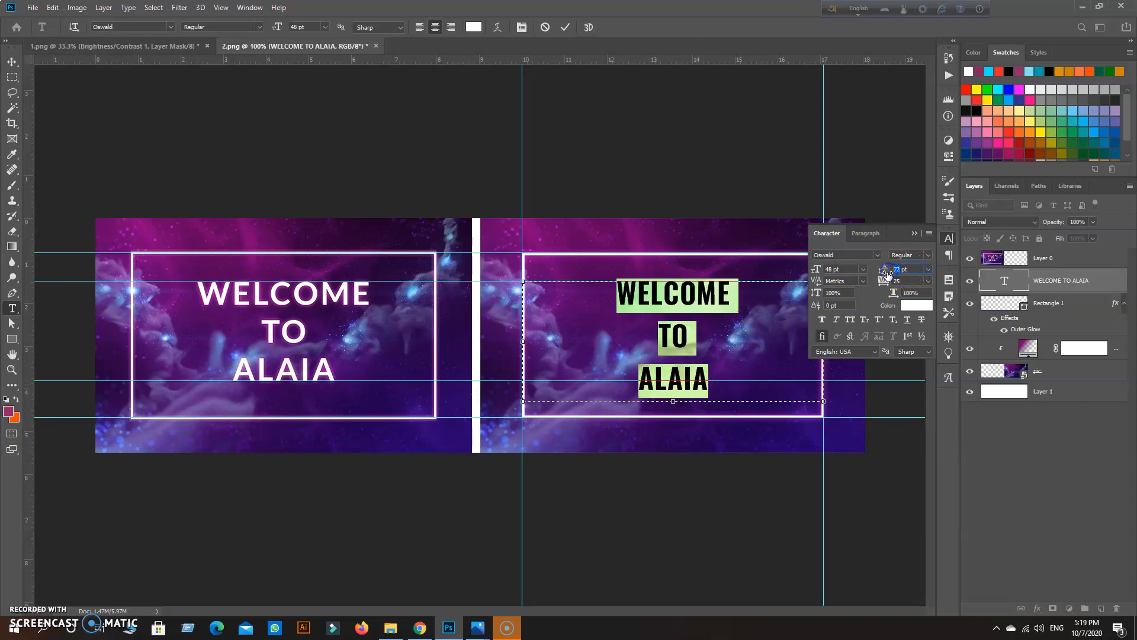
pyautogui.press('Return')
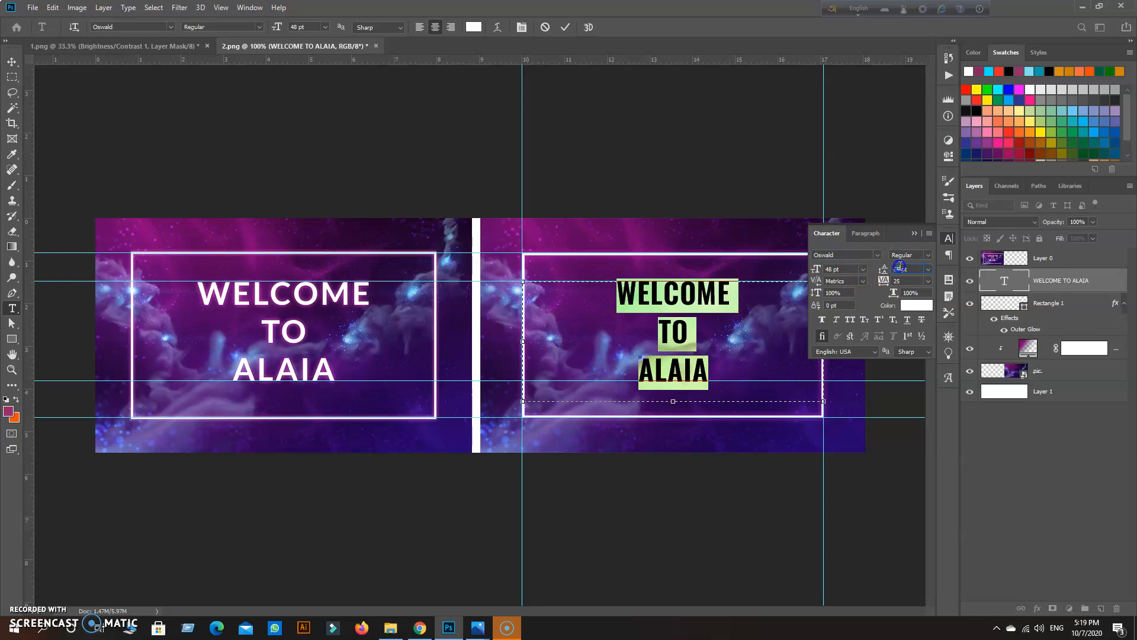
pyautogui.press('Return')
pyautogui.moveTo(673, 401); pyautogui.dragTo(676, 387)
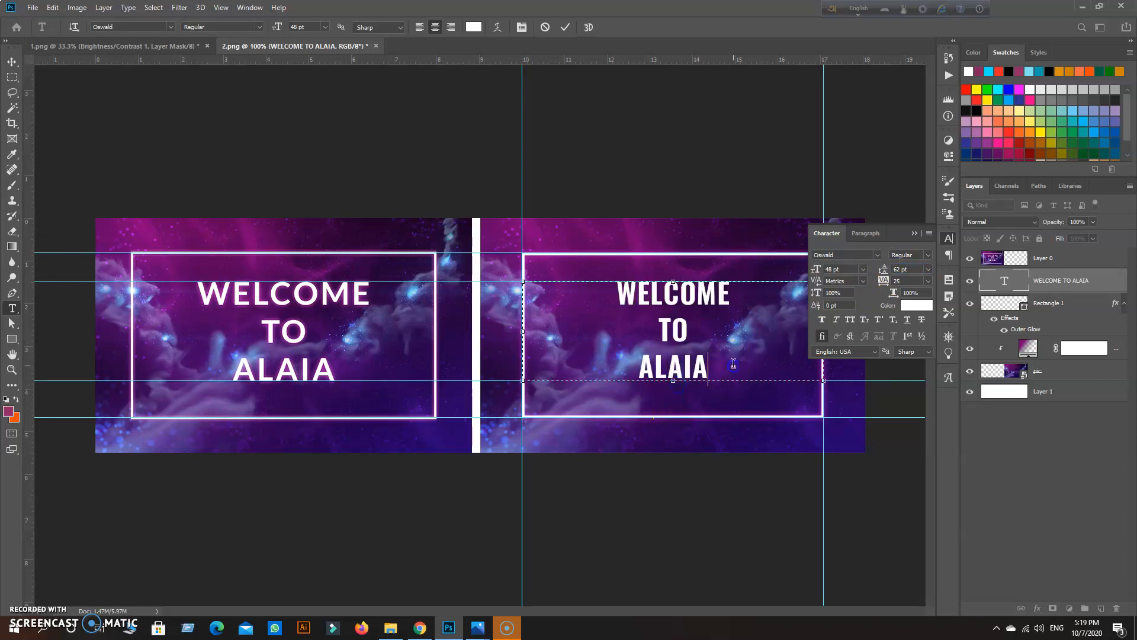
# Set the tracking of the whole WELCOME TO ALAIA text to 100 and hide the guides.
pyautogui.hotkey('ctrl', 'a')
pyautogui.click(928, 286)
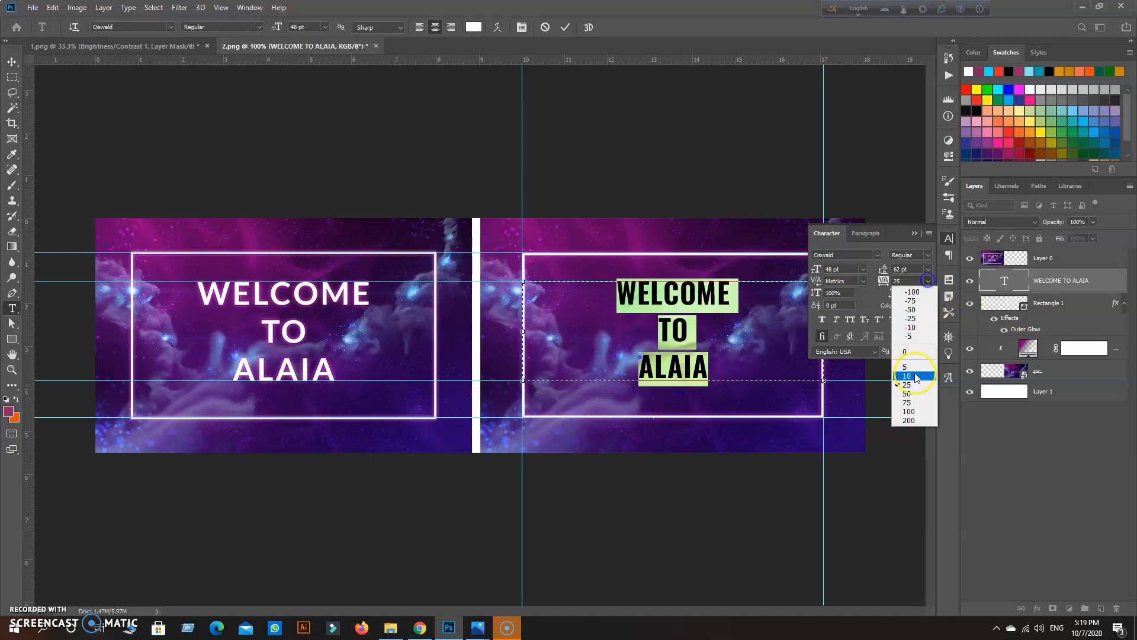
pyautogui.click(911, 409)
pyautogui.click(915, 233)
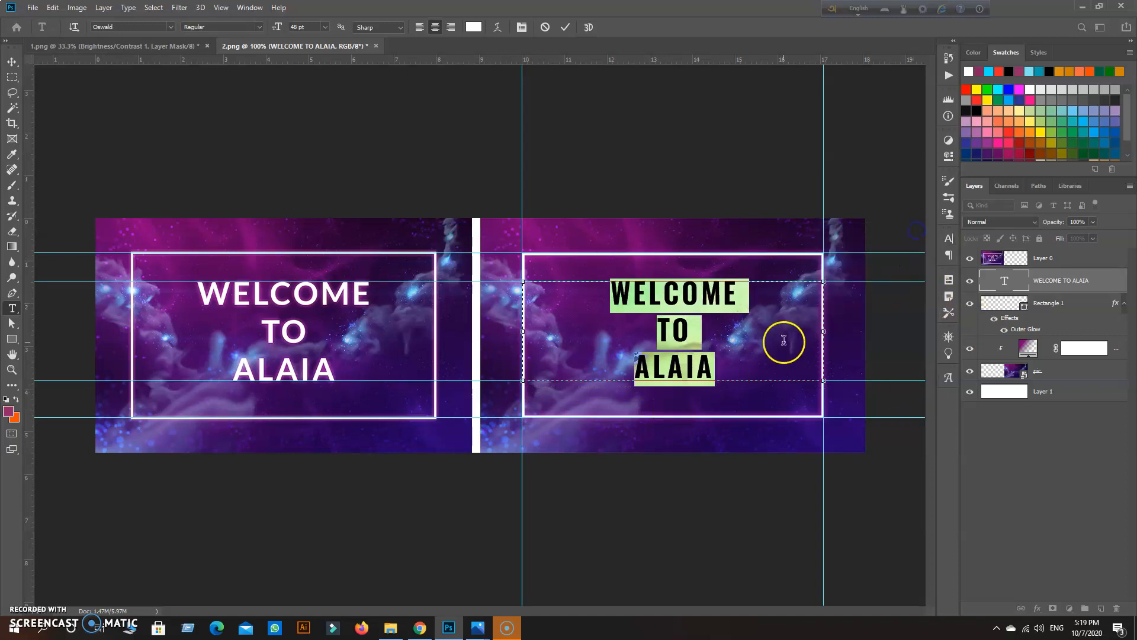
pyautogui.click(1096, 386)
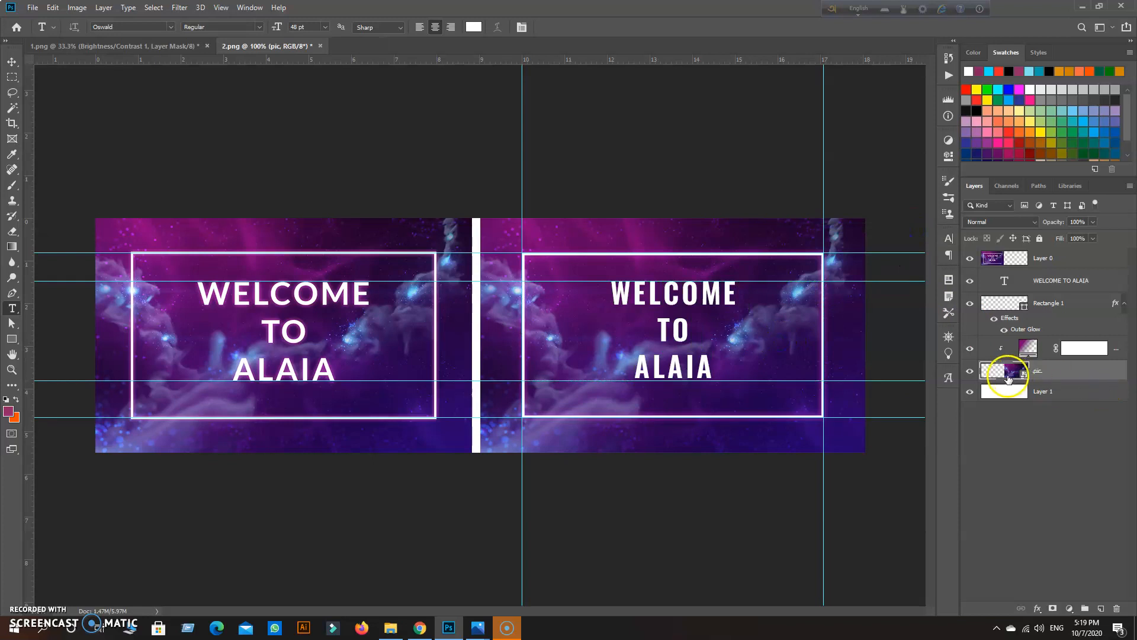
pyautogui.hotkey('ctrl', ';')
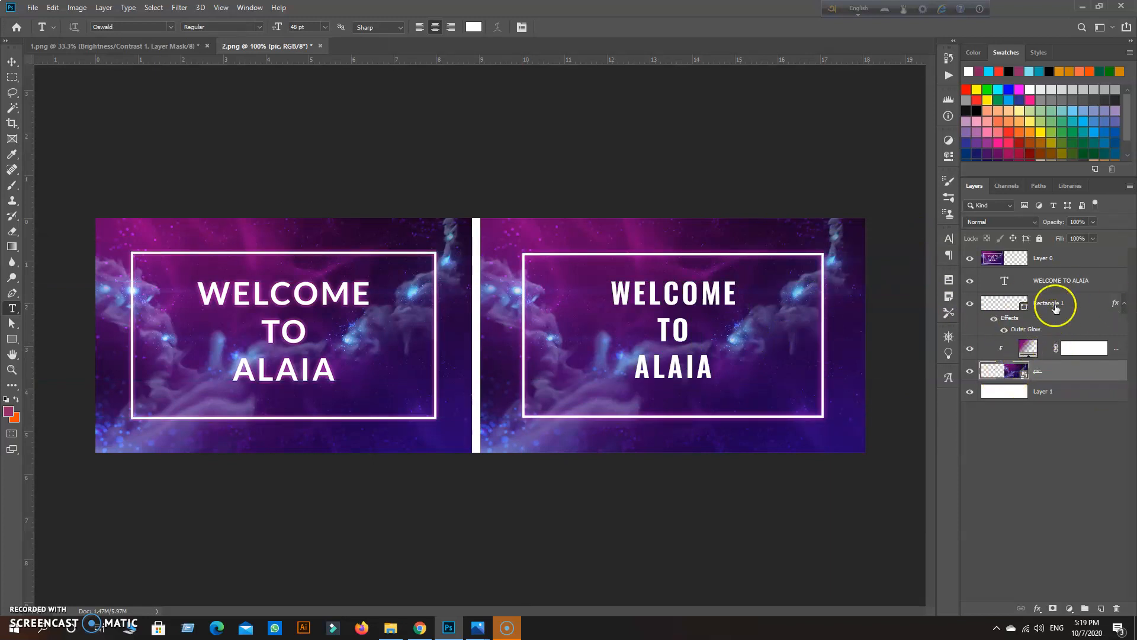
# Copy the layer style with the Outer Glow from Rectangle 1 and paste it onto the WELCOME TO ALAIA text layer.
pyautogui.click(1031, 305)
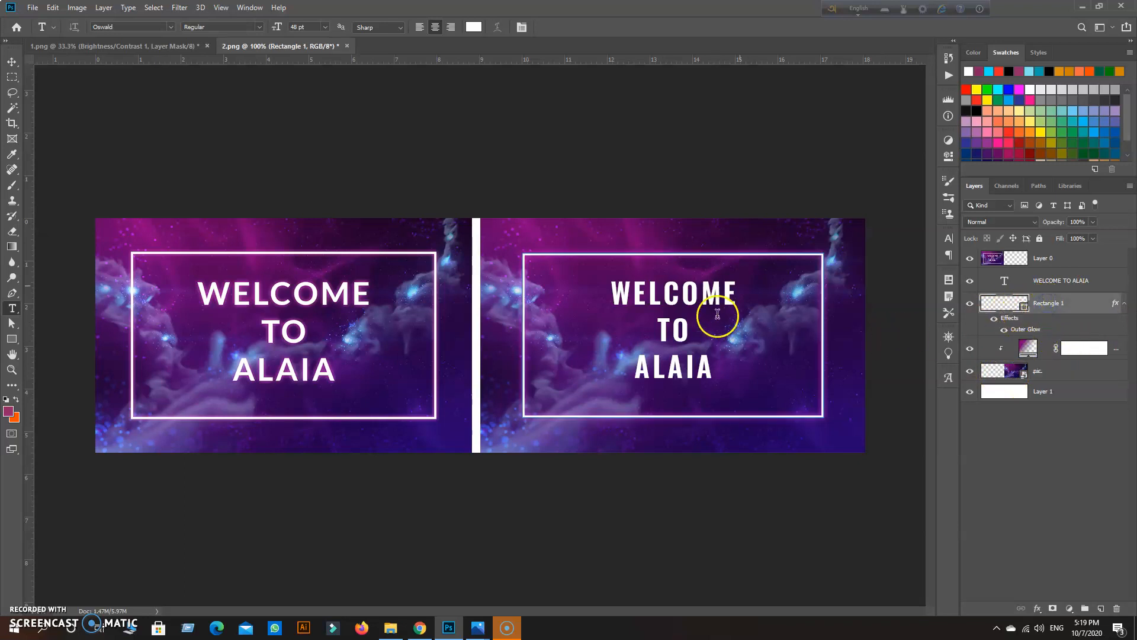
pyautogui.click(11, 62)
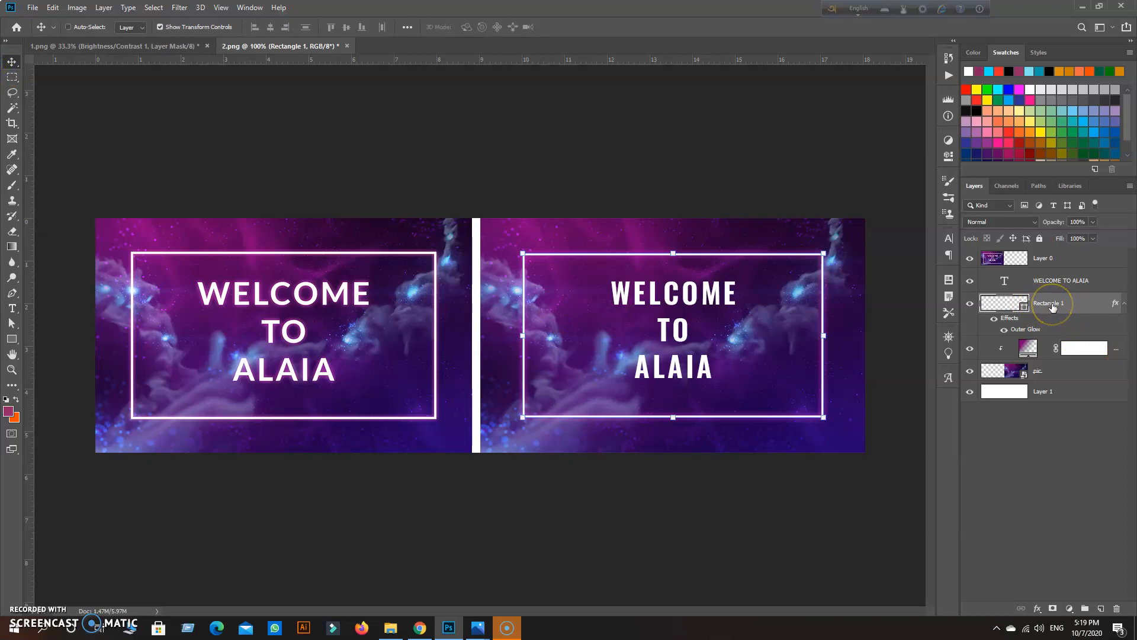
pyautogui.rightClick(1053, 304)
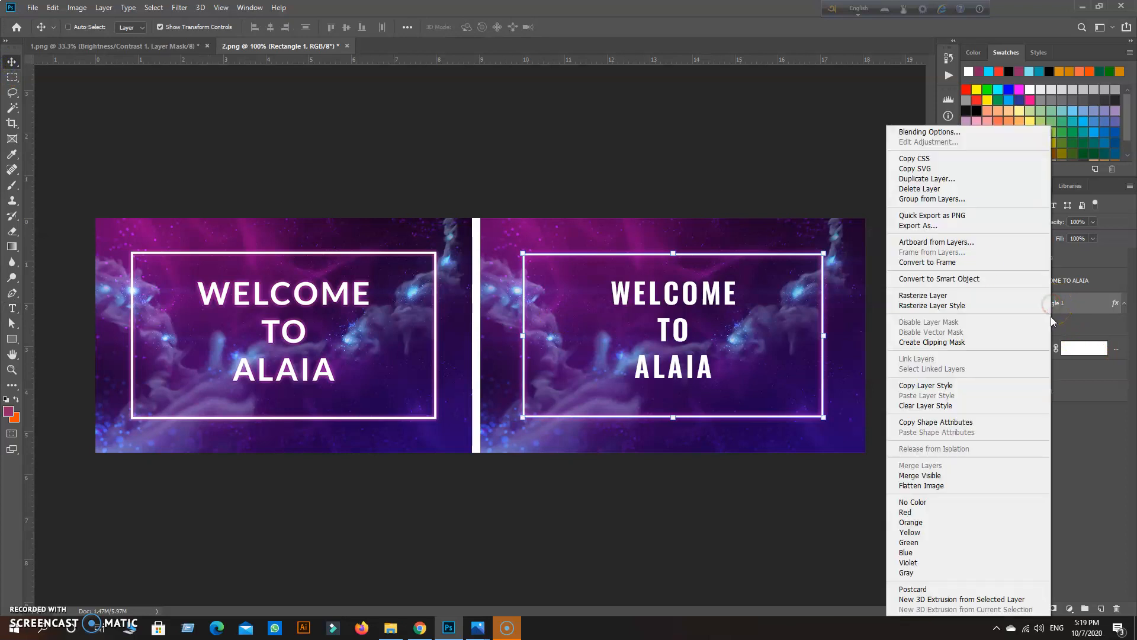
pyautogui.click(927, 385)
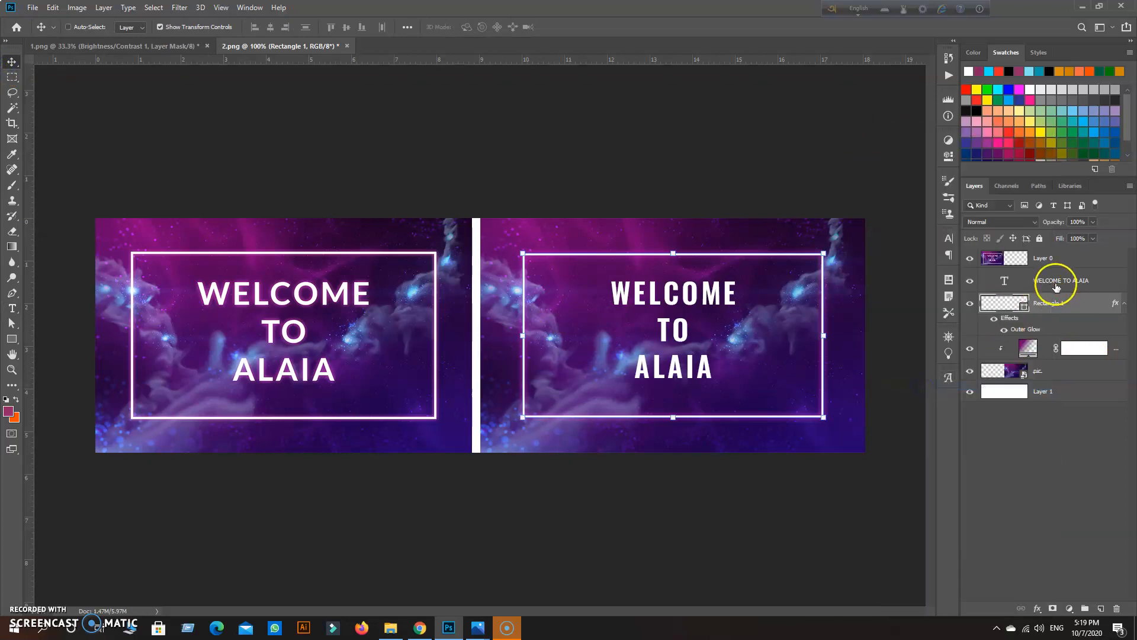
pyautogui.rightClick(1056, 286)
pyautogui.click(961, 485)
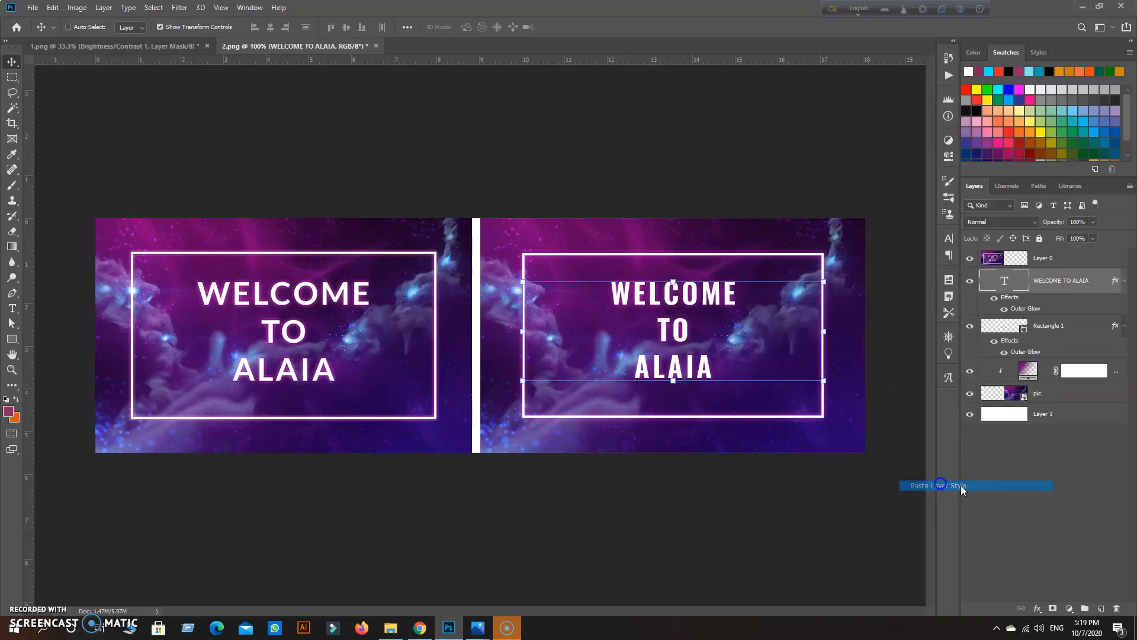
pyautogui.click(1093, 400)
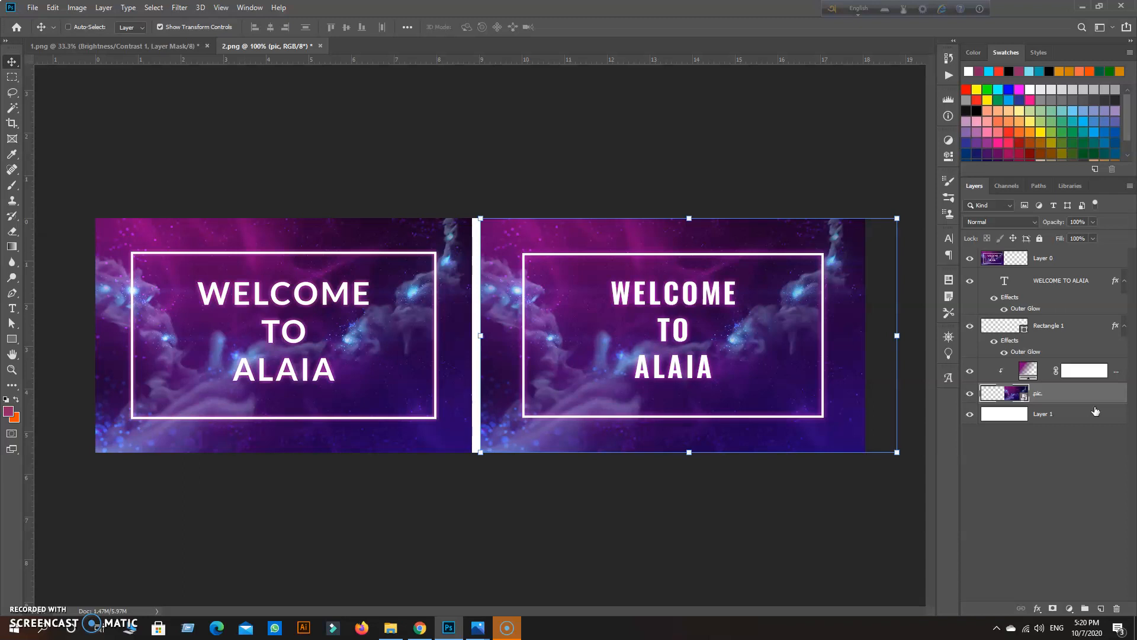
# Open the image 3.png from the Lesson 14 folder.
pyautogui.hotkey('ctrl', 'o')
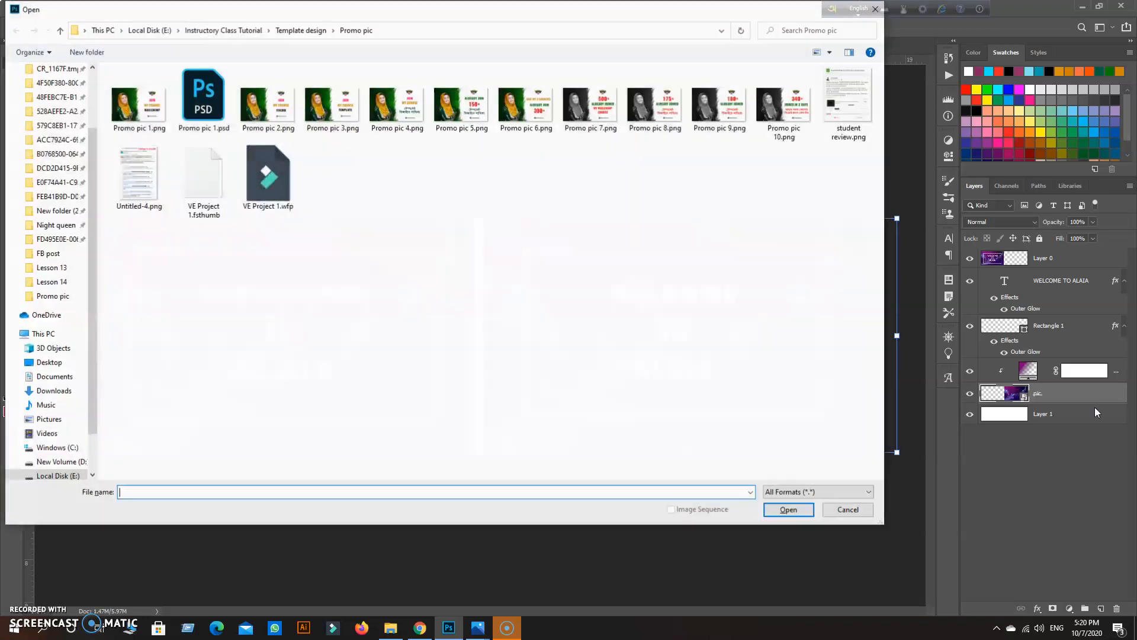
pyautogui.click(51, 281)
pyautogui.doubleClick(266, 104)
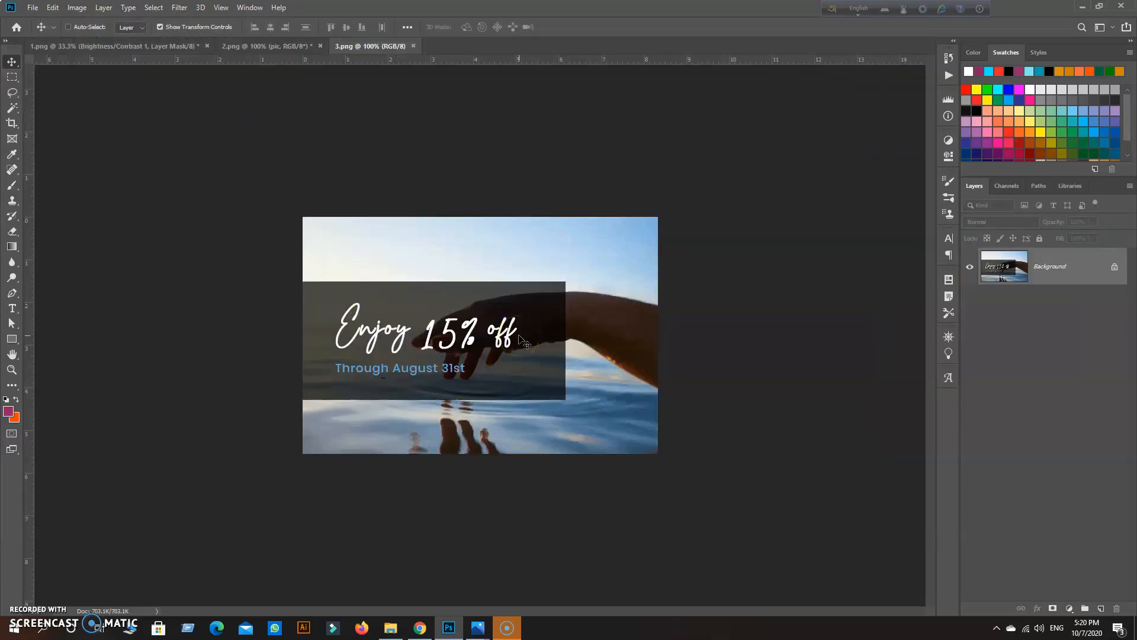
pyautogui.hotkey('ctrl', '+')
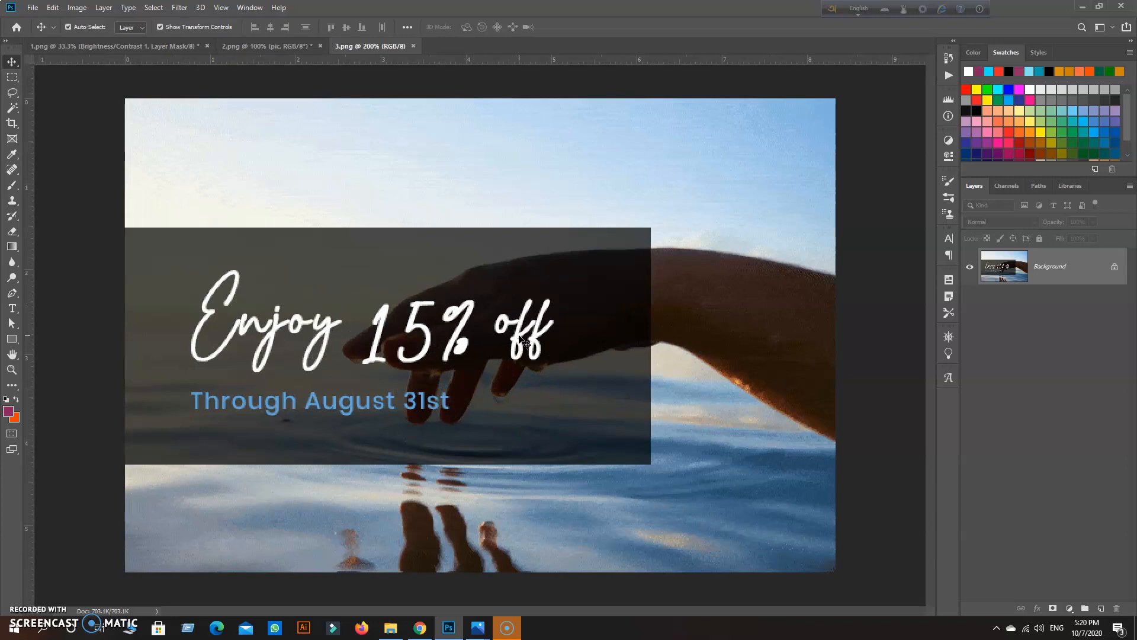
pyautogui.hotkey('ctrl', '-')
# Convert the locked background to a regular layer and crop the canvas outward to the right, to about 18 on the horizontal ruler.
pyautogui.click(11, 123)
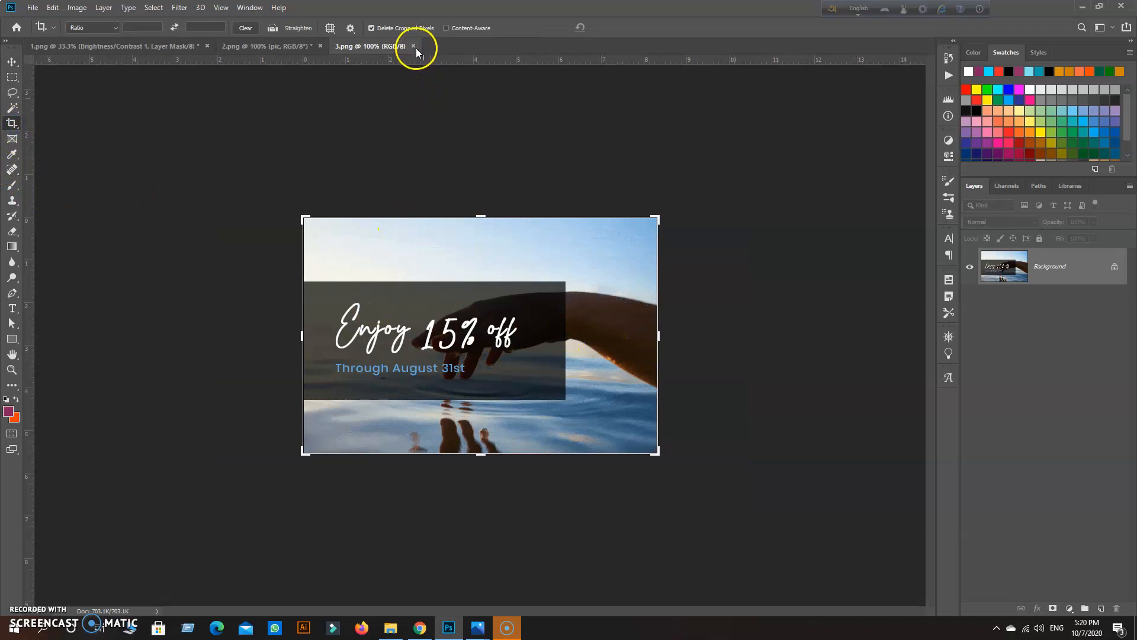
pyautogui.moveTo(654, 336); pyautogui.dragTo(844, 354)
pyautogui.press('Escape')
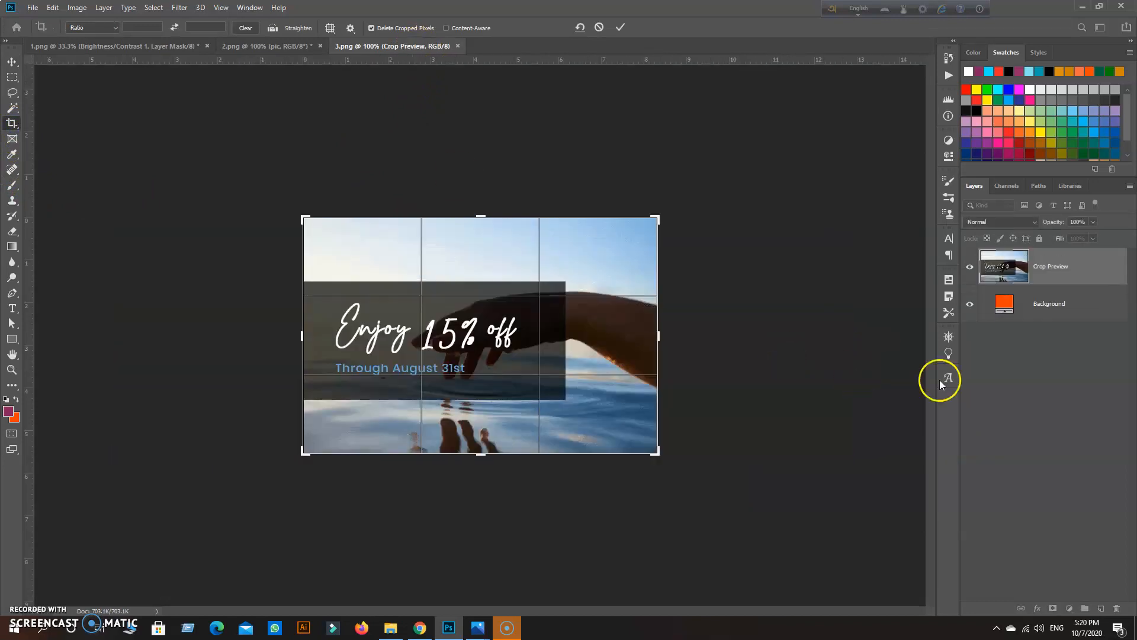
pyautogui.doubleClick(1093, 283)
pyautogui.click(668, 190)
pyautogui.moveTo(658, 332); pyautogui.dragTo(867, 356)
pyautogui.press('Return')
# Add a new layer beneath Layer 0, fill it with white at 100% opacity, and reselect Layer 0.
pyautogui.click(1101, 608)
pyautogui.moveTo(1064, 260); pyautogui.dragTo(1066, 294)
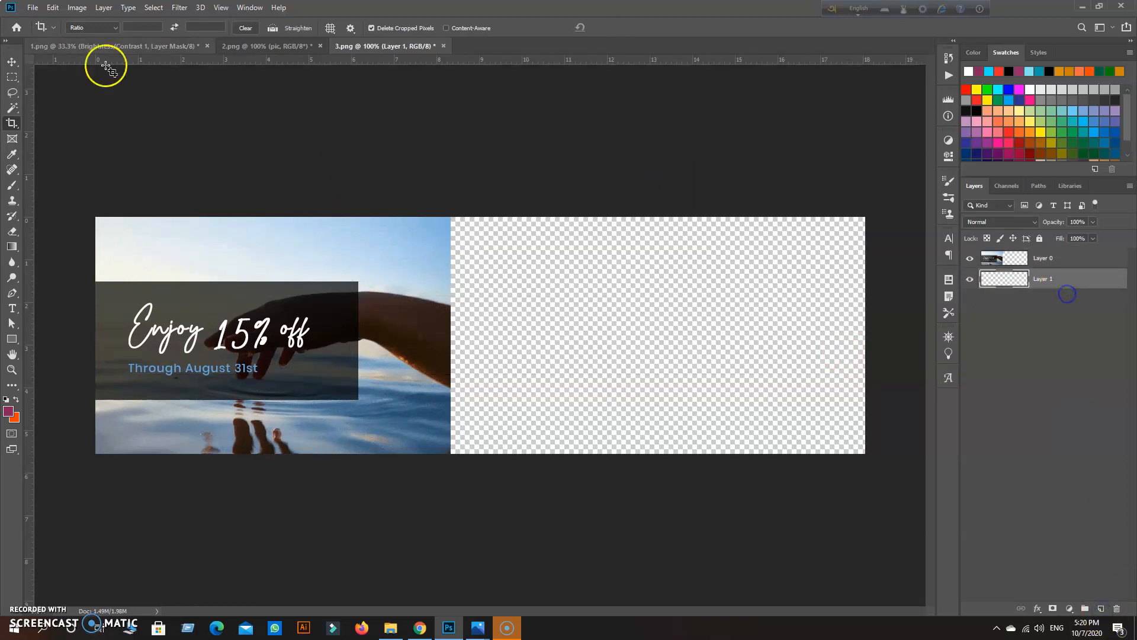
pyautogui.click(53, 8)
pyautogui.click(67, 195)
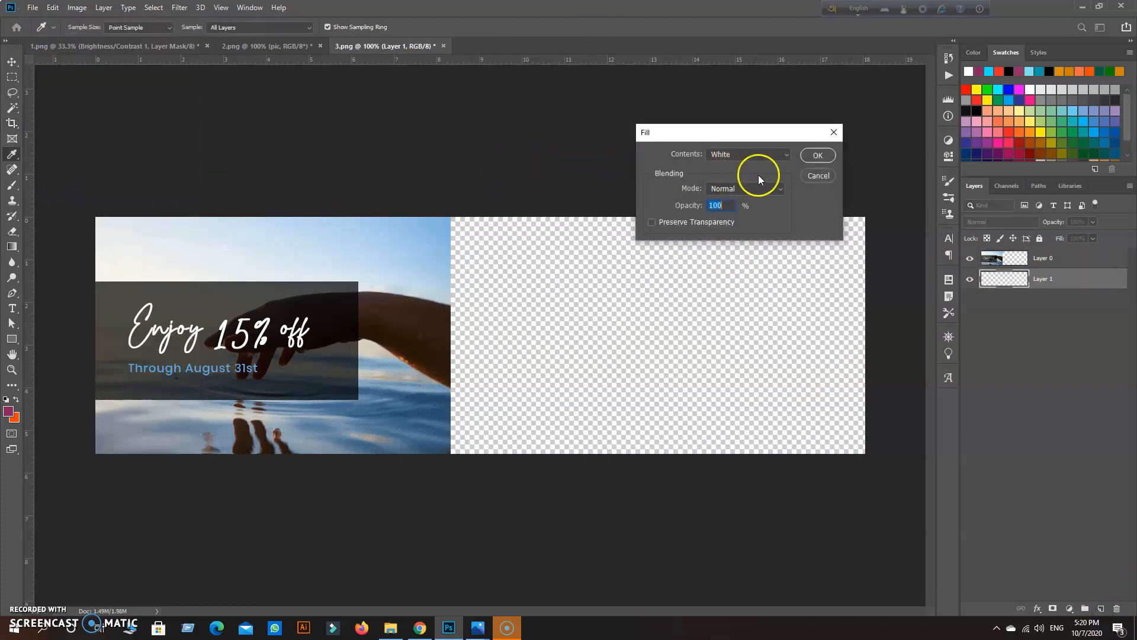
pyautogui.click(808, 155)
pyautogui.click(1034, 258)
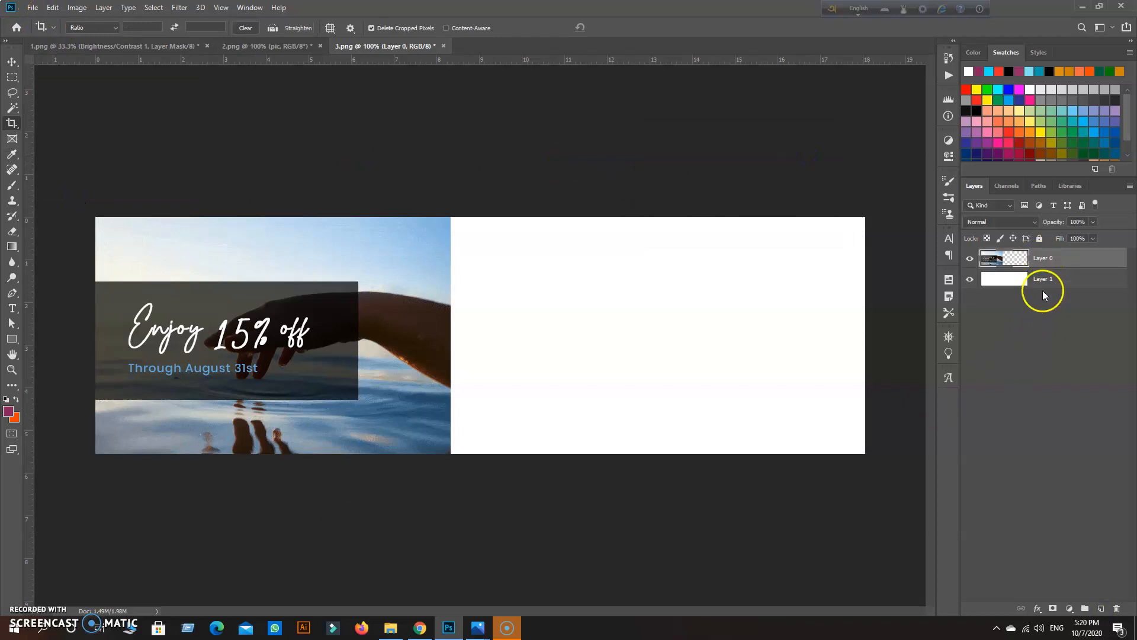
# Start placing an embedded file and browse through Drive F, Email marketing and Fiverr on Local Disk (E:) to the spa client's folder.
pyautogui.click(33, 8)
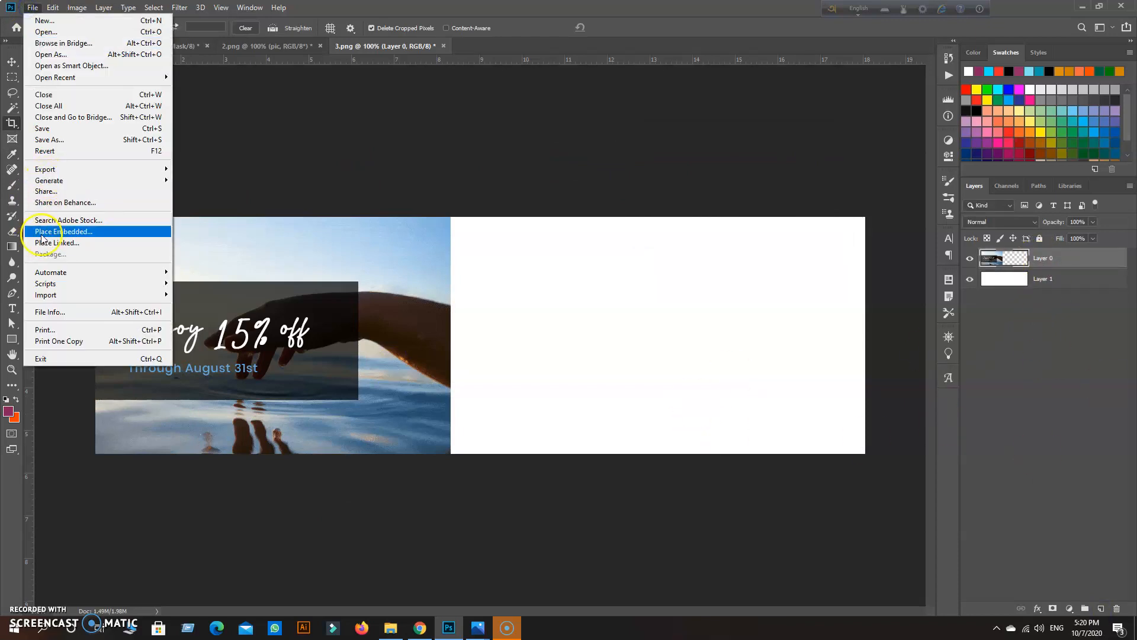
pyautogui.click(43, 231)
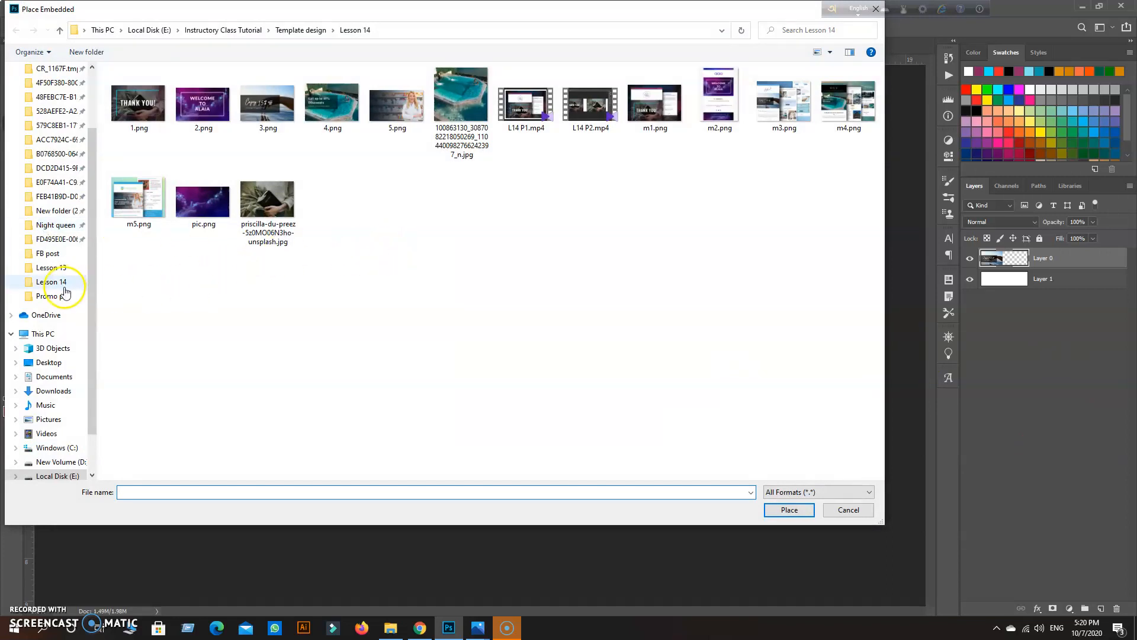
pyautogui.click(58, 476)
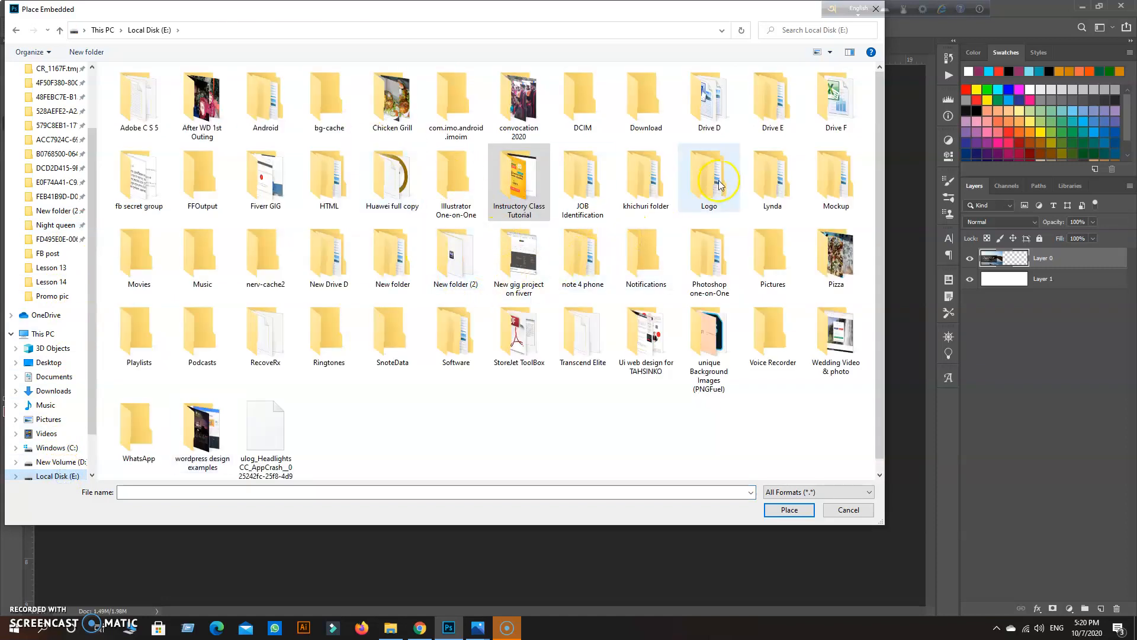
pyautogui.doubleClick(820, 127)
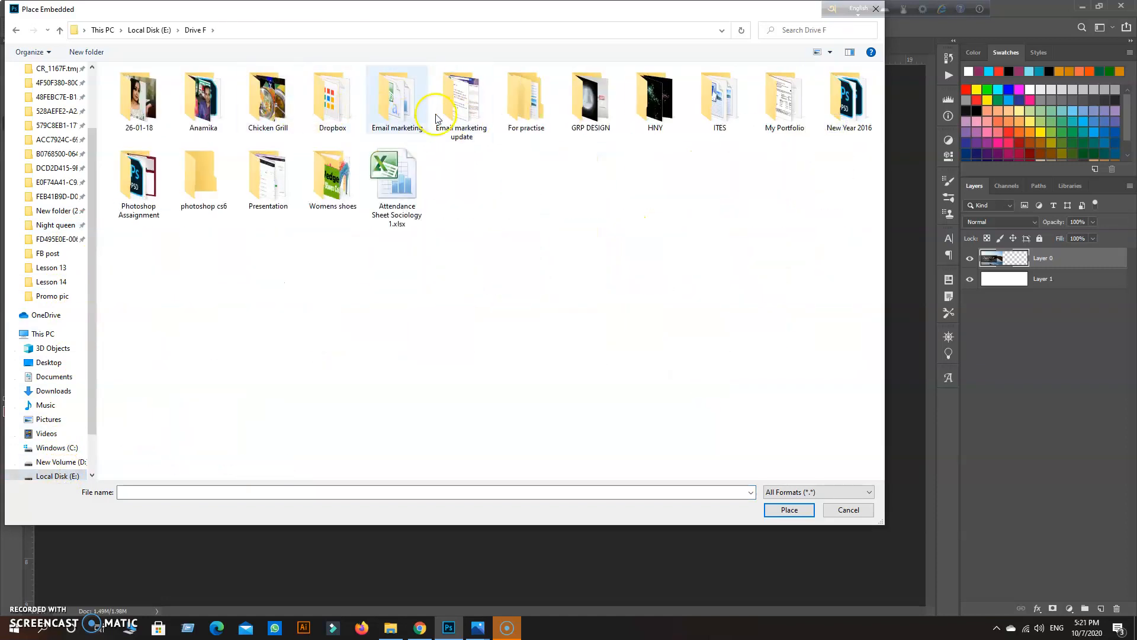
pyautogui.doubleClick(412, 113)
pyautogui.doubleClick(462, 100)
pyautogui.moveTo(880, 83); pyautogui.dragTo(876, 401)
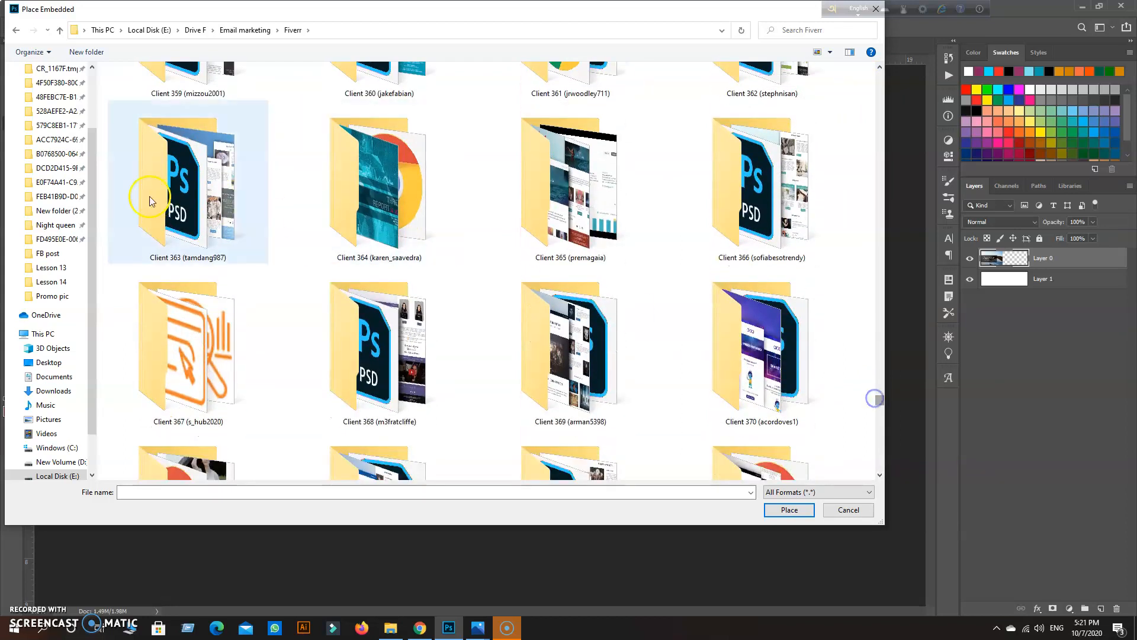
pyautogui.doubleClick(149, 198)
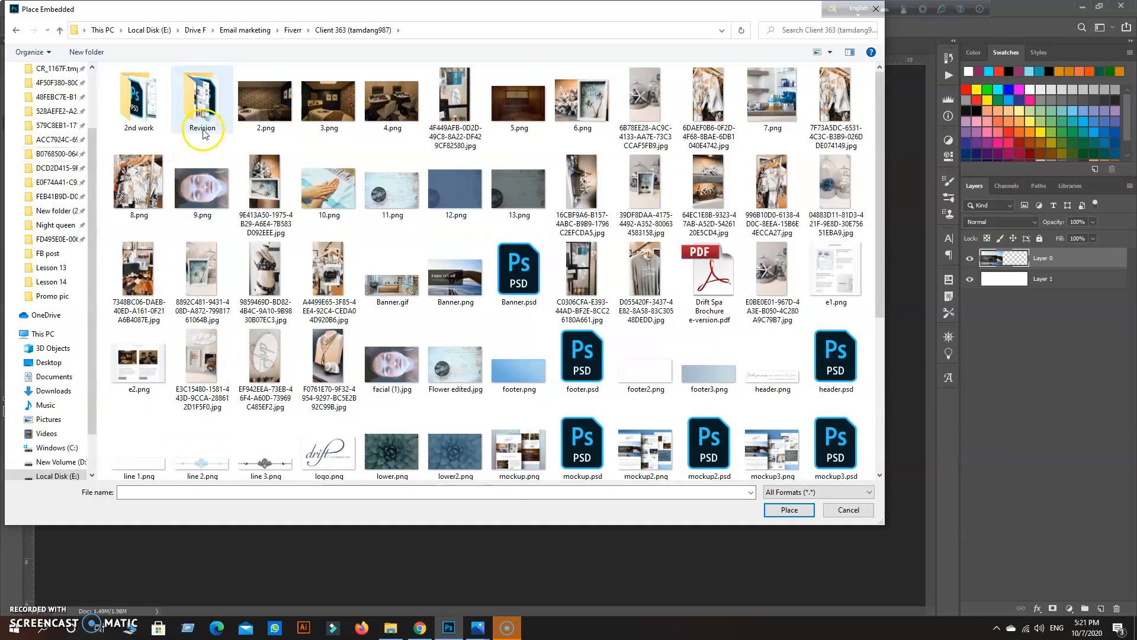
# Place Spa600px.gif from the Revision subfolder and position it flush with the canvas's right edge.
pyautogui.doubleClick(142, 126)
pyautogui.click(15, 31)
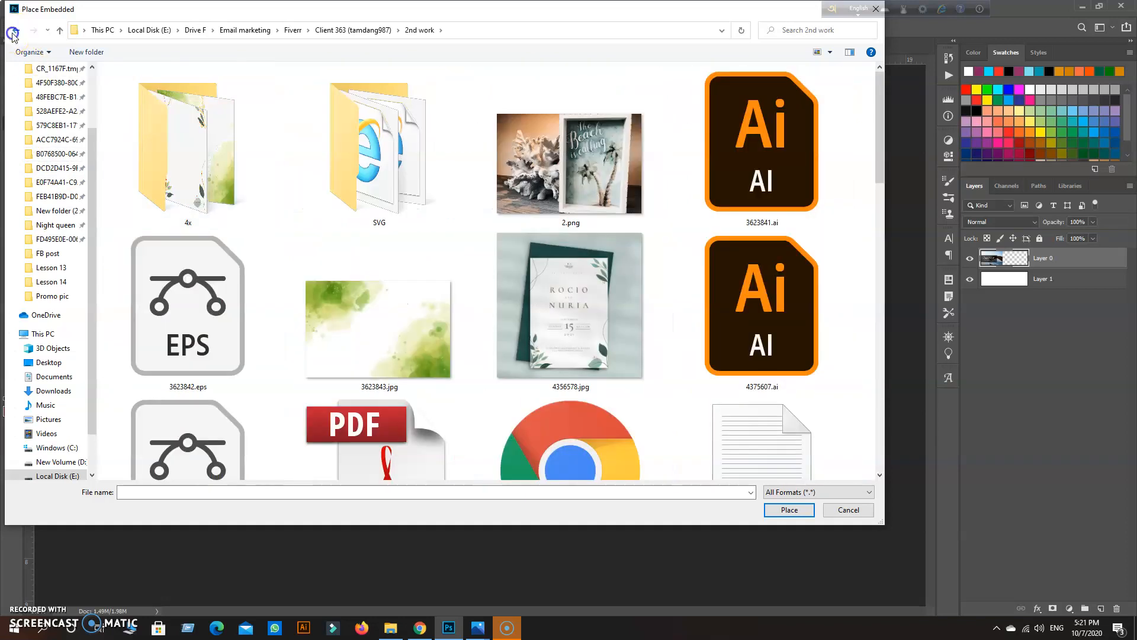
pyautogui.doubleClick(202, 119)
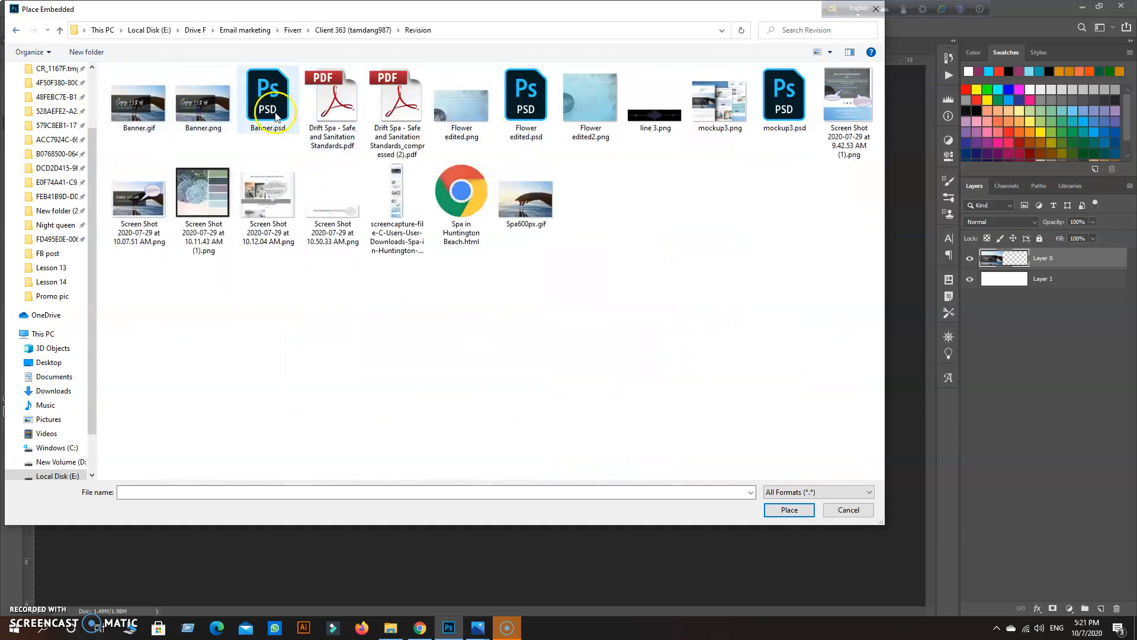
pyautogui.doubleClick(535, 198)
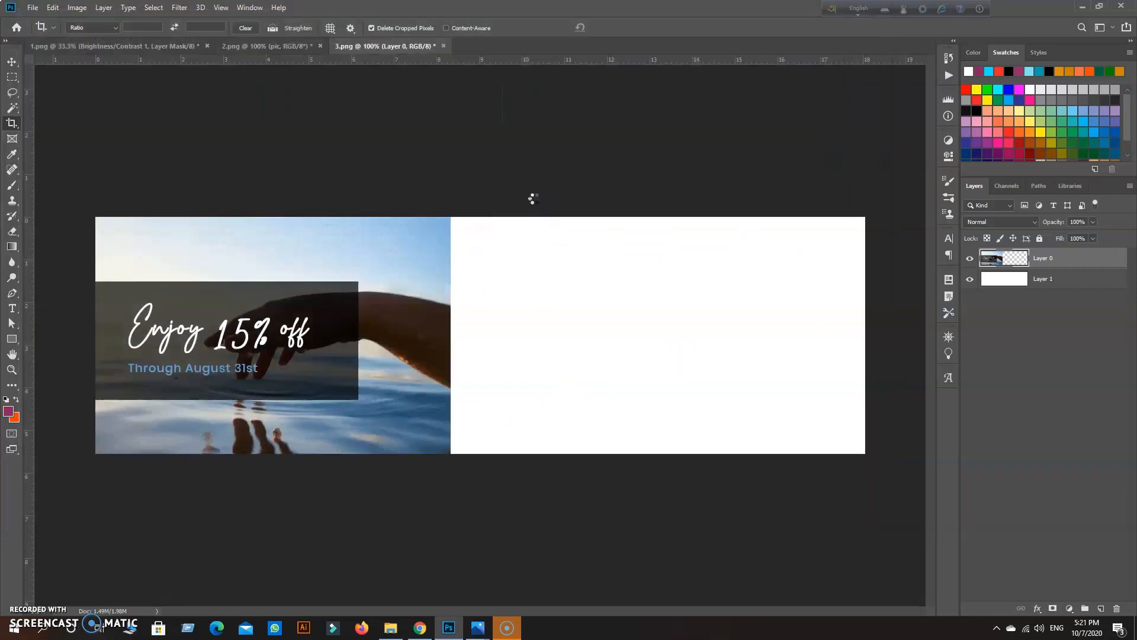
pyautogui.moveTo(495, 285); pyautogui.dragTo(705, 288)
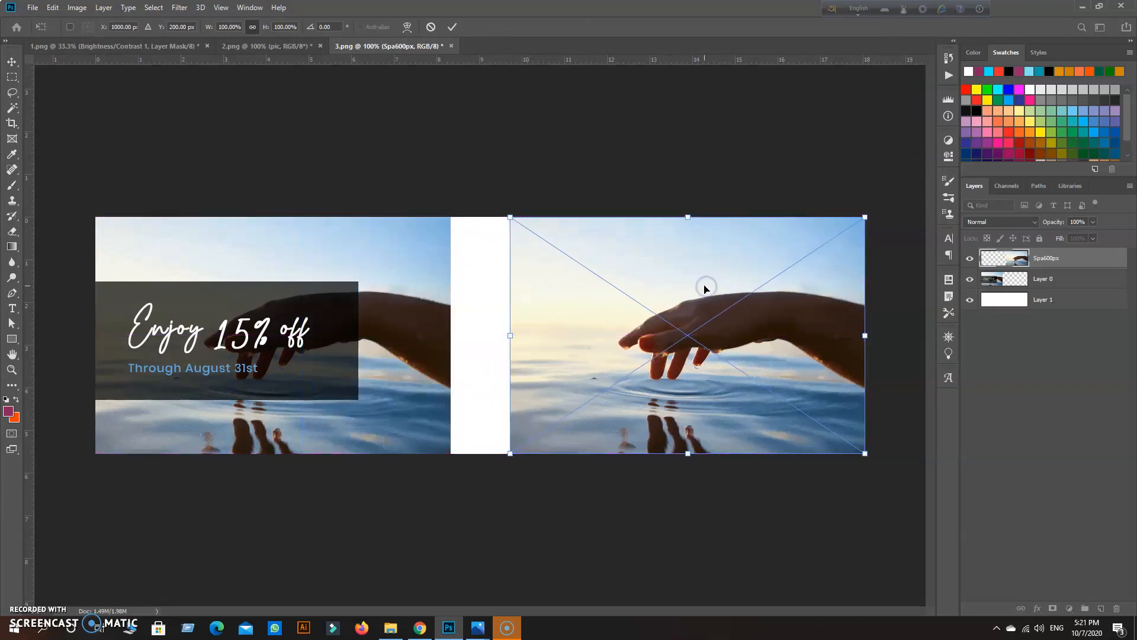
pyautogui.press('Return')
# Add a vertical guide along the placed photo's left edge and horizontal guides along the original dark band's upper and lower edges.
pyautogui.click(1063, 300)
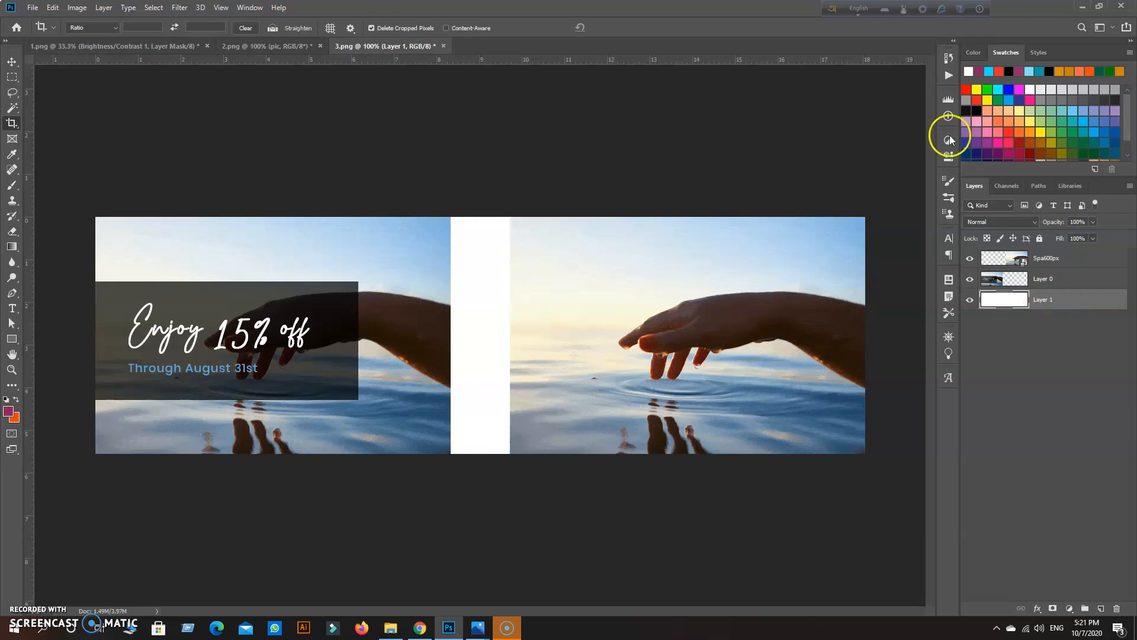
pyautogui.click(8, 343)
pyautogui.moveTo(31, 264); pyautogui.dragTo(510, 329)
pyautogui.moveTo(402, 58); pyautogui.dragTo(439, 282)
pyautogui.moveTo(378, 59); pyautogui.dragTo(431, 400)
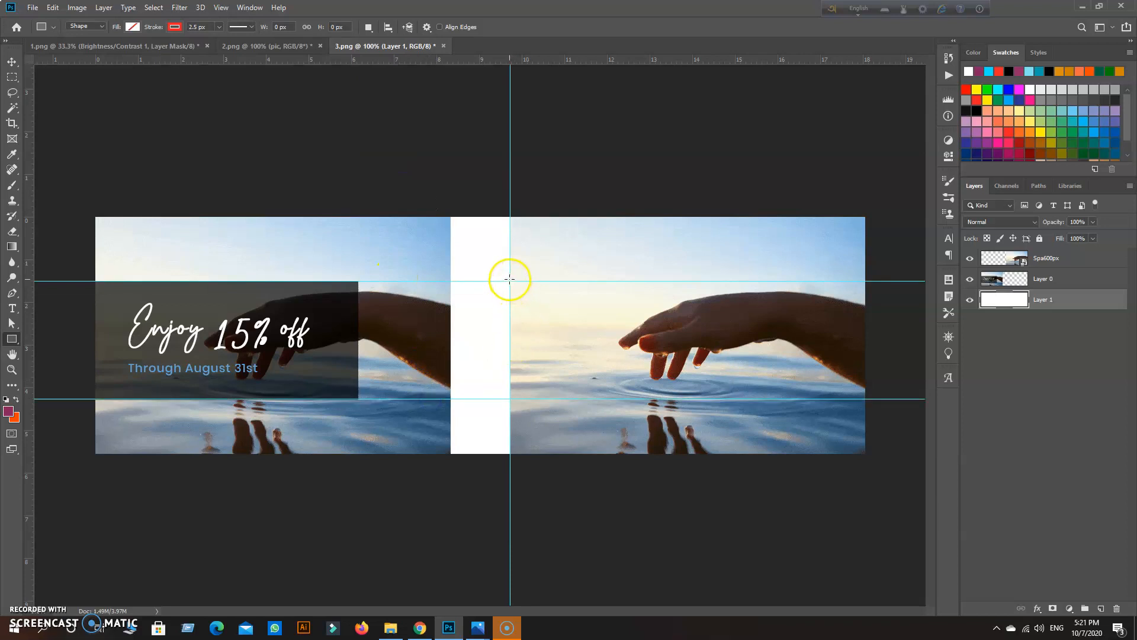
# Draw a 452 × 199 px rectangle between the horizontal guides from the photo's left edge, with no stroke and a 000000 black fill.
pyautogui.moveTo(510, 281)
pyautogui.mouseDown()
pyautogui.moveTo(587, 376)
pyautogui.moveTo(673, 383)
pyautogui.moveTo(742, 412)
pyautogui.moveTo(793, 409)
pyautogui.moveTo(775, 399)
pyautogui.mouseUp()
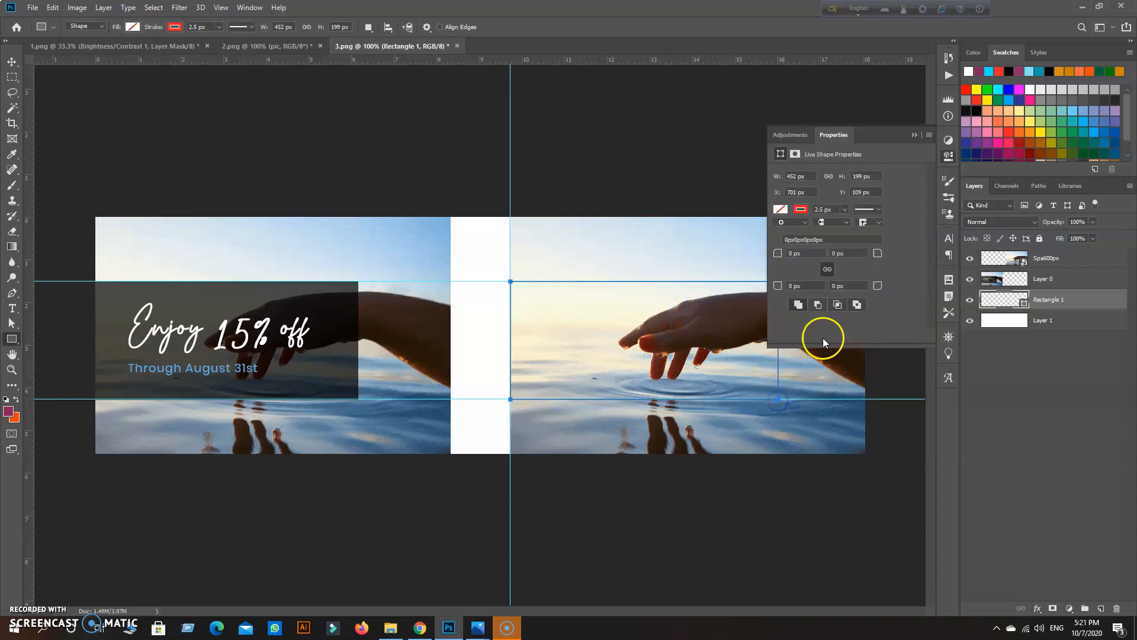
pyautogui.click(804, 210)
pyautogui.click(779, 208)
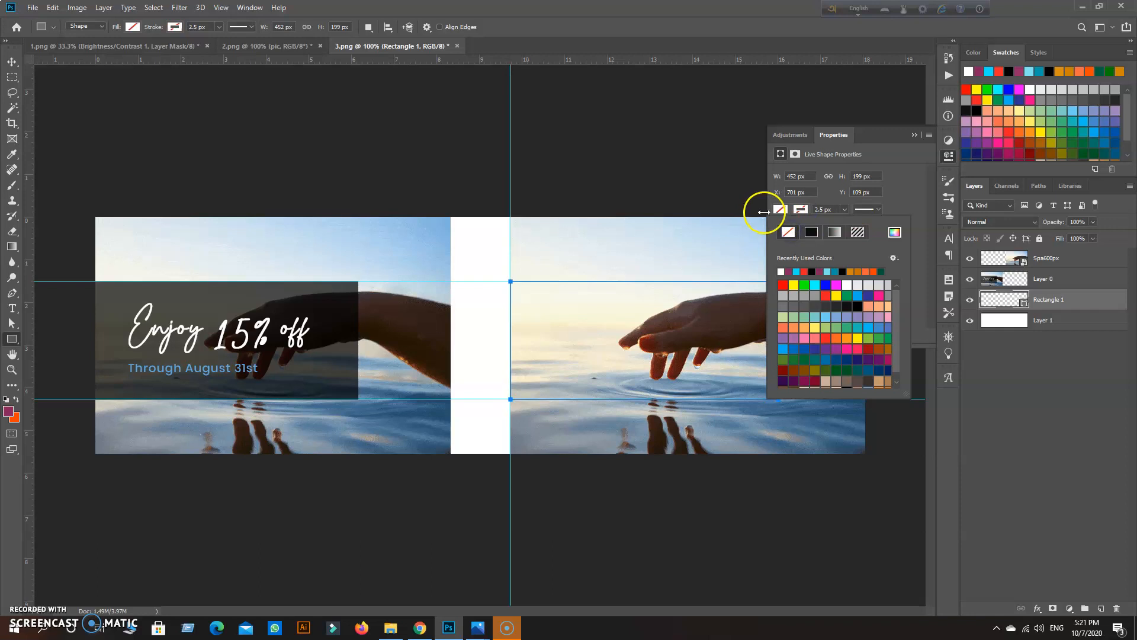
pyautogui.click(812, 232)
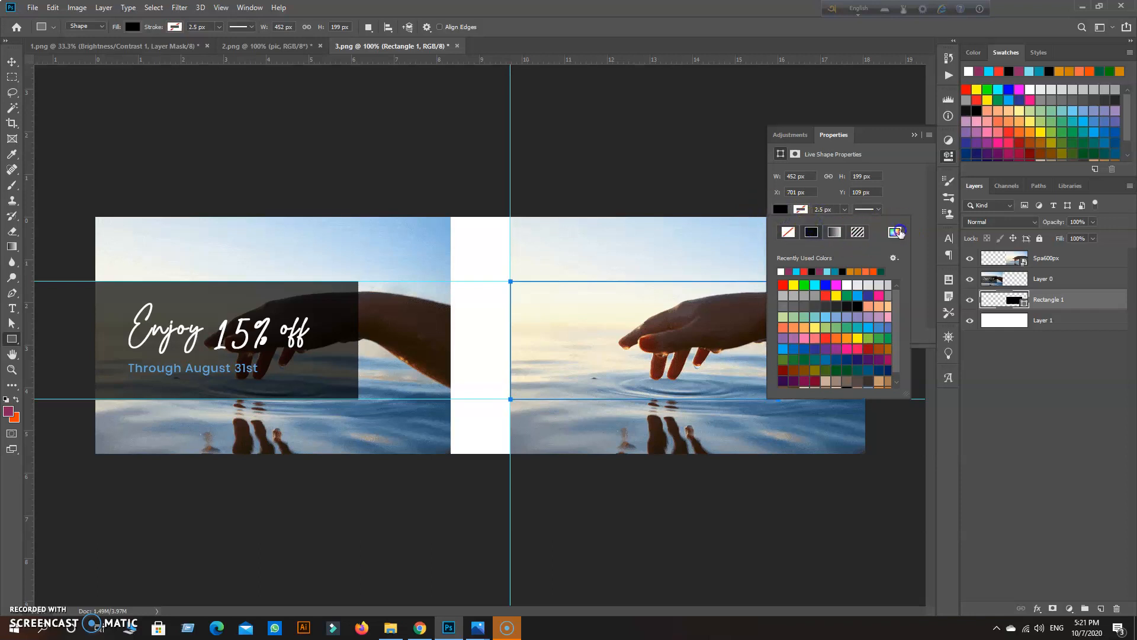
pyautogui.click(897, 232)
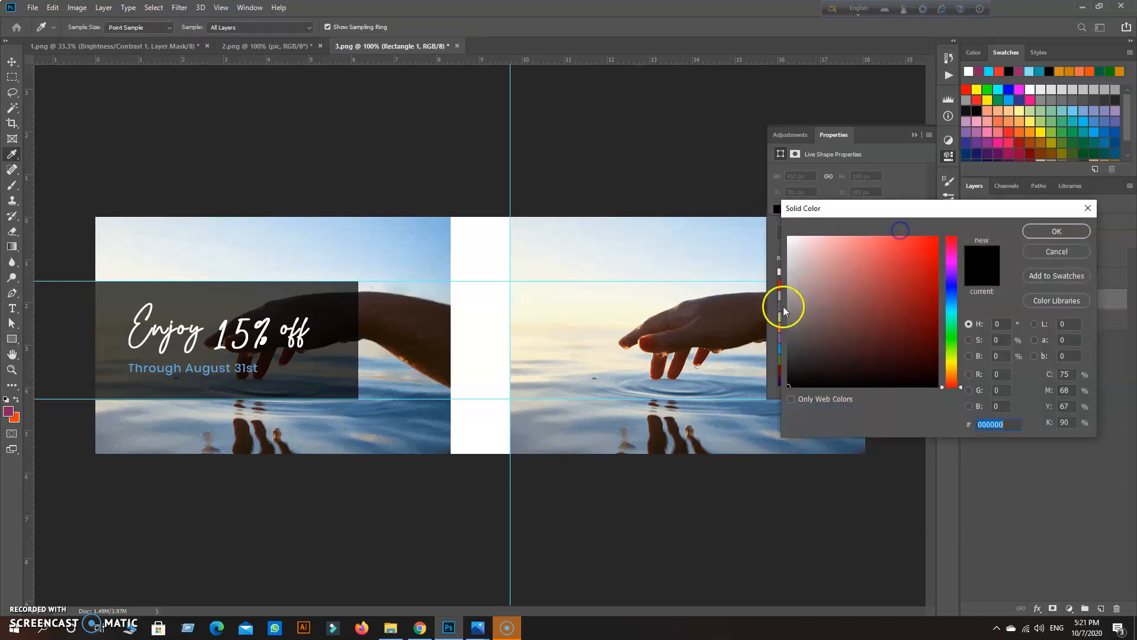
pyautogui.click(1058, 231)
pyautogui.click(910, 135)
# Move the Rectangle 1 layer above Spa600px and set its opacity to 70%.
pyautogui.moveTo(1069, 299); pyautogui.dragTo(1057, 251)
pyautogui.click(1068, 257)
pyautogui.moveTo(1061, 237); pyautogui.dragTo(1082, 239)
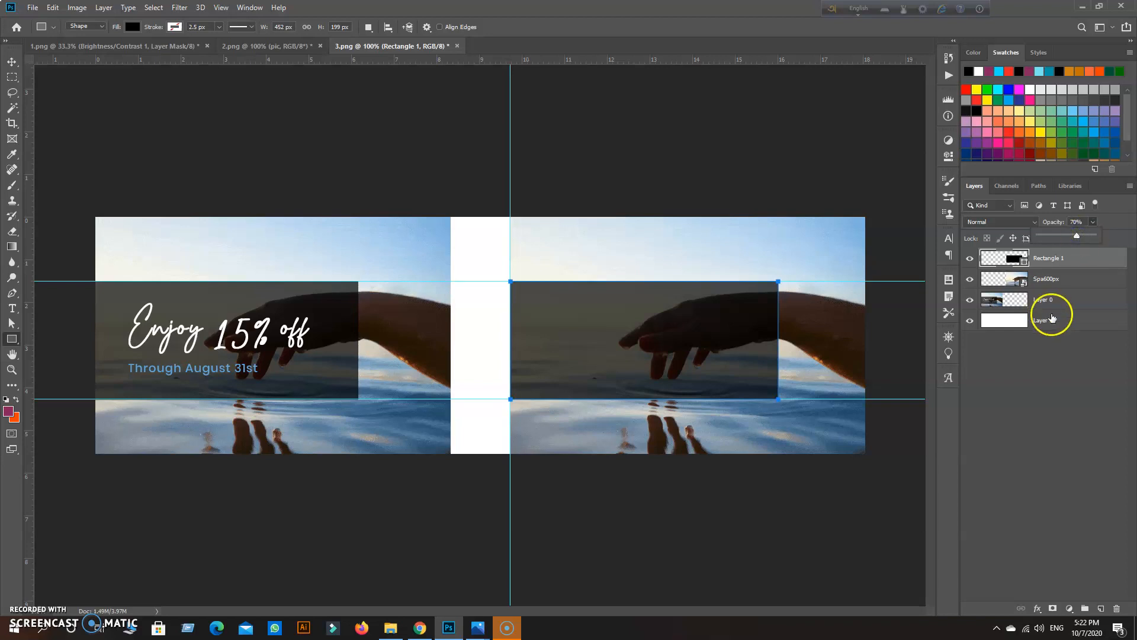
# Lock the Rectangle 1 layer and add a vertical guide at about 10.5 on the horizontal ruler for the text margin.
pyautogui.click(1066, 320)
pyautogui.click(1057, 259)
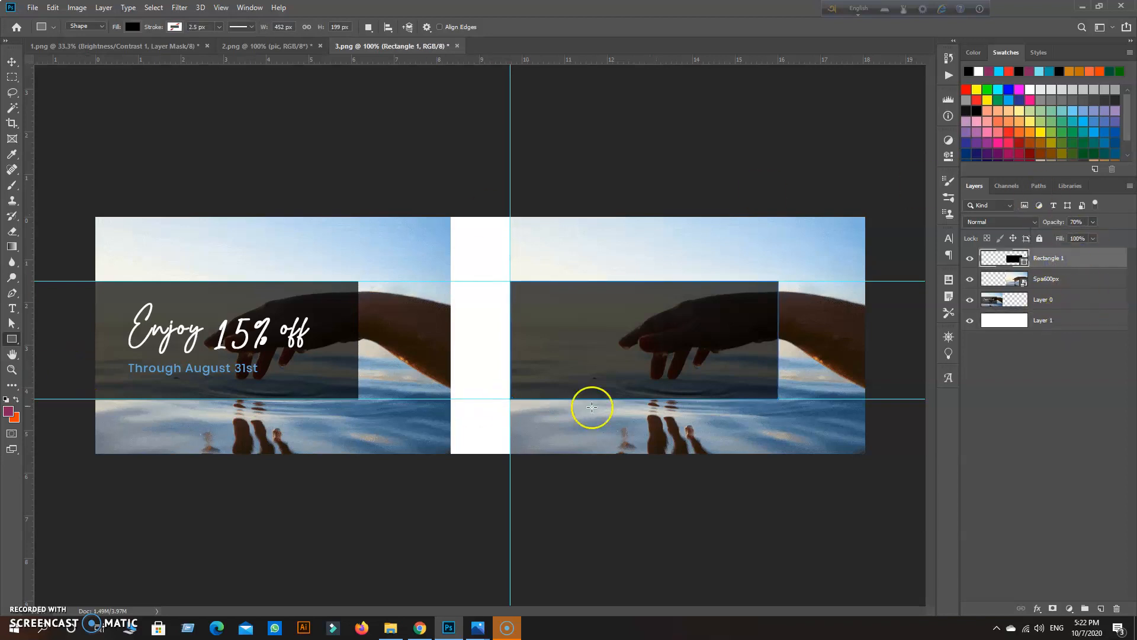
pyautogui.click(1039, 239)
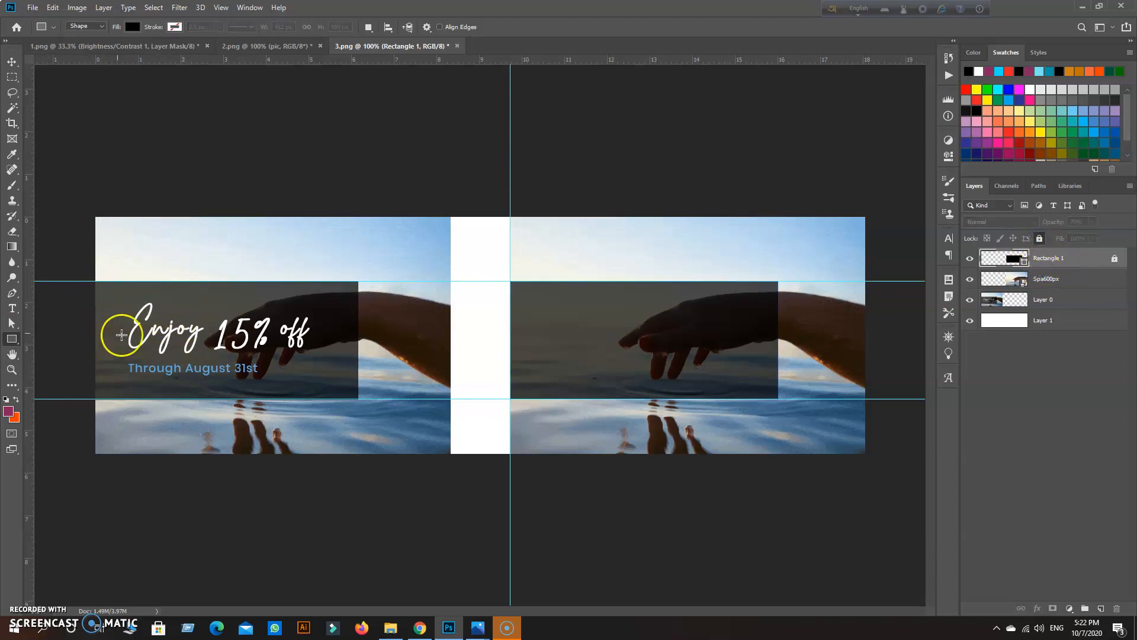
pyautogui.moveTo(28, 249); pyautogui.dragTo(545, 301)
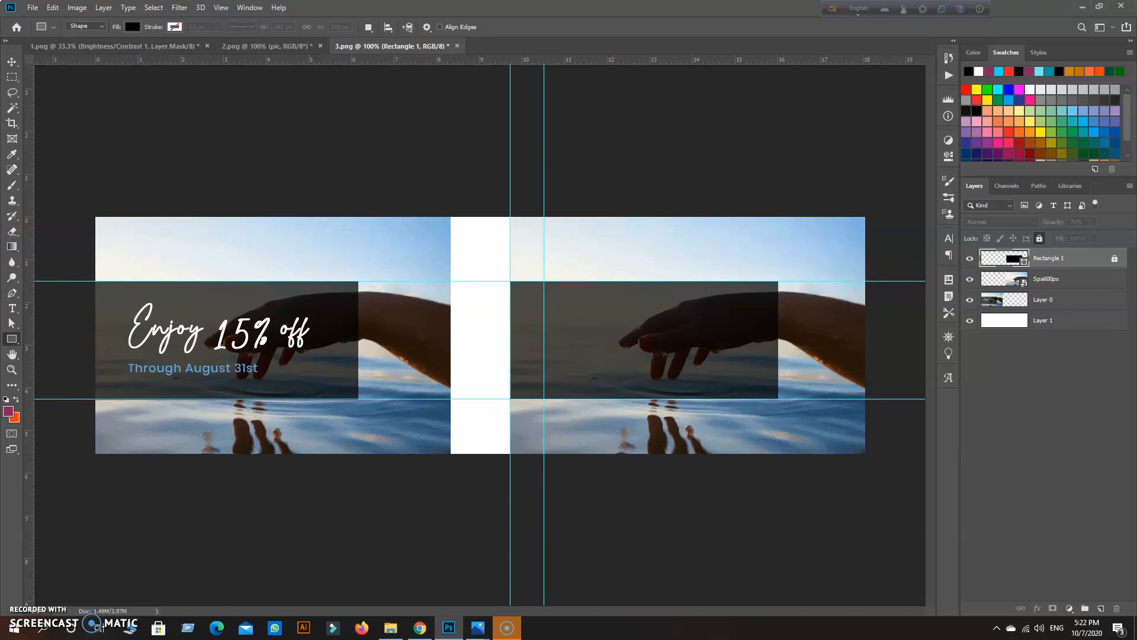
pyautogui.click(1114, 258)
pyautogui.click(12, 308)
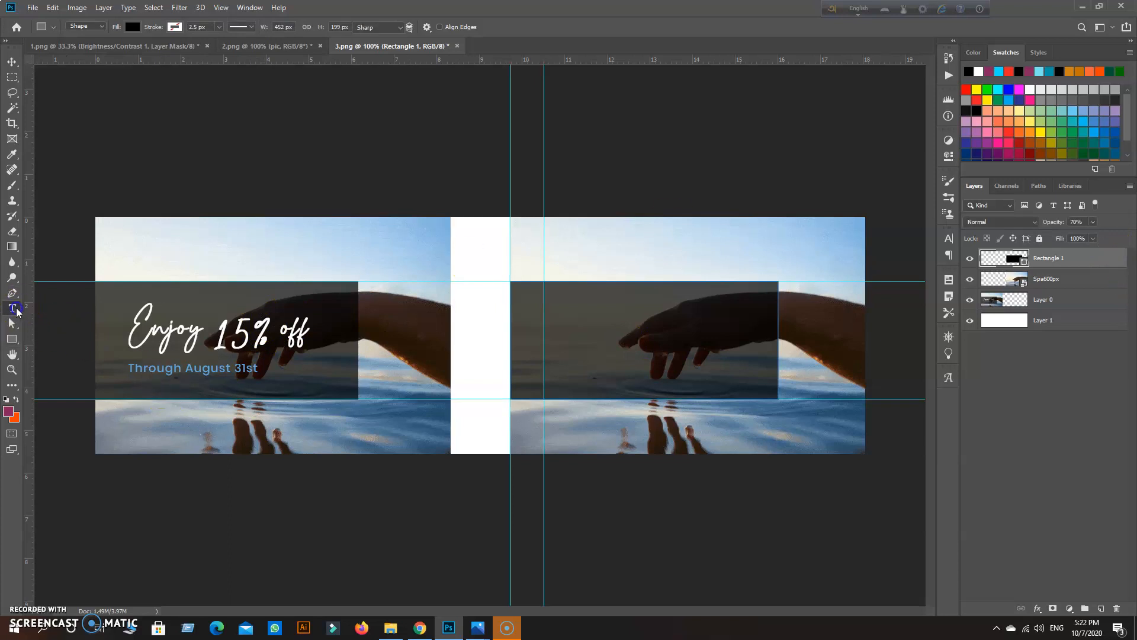
pyautogui.click(514, 305)
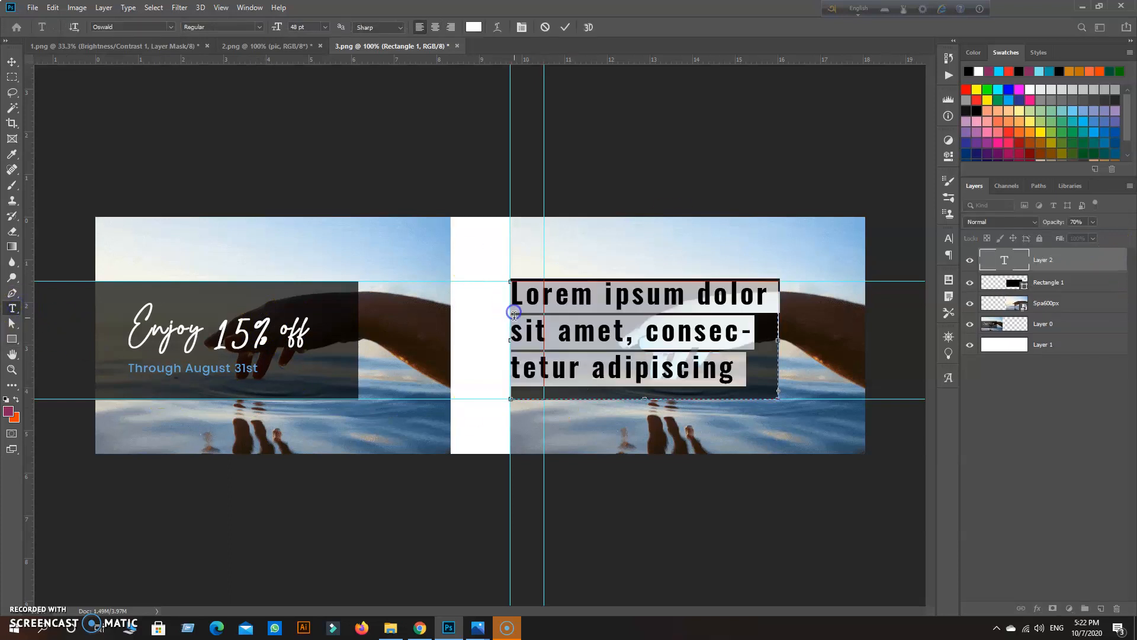
pyautogui.moveTo(673, 413); pyautogui.dragTo(558, 403)
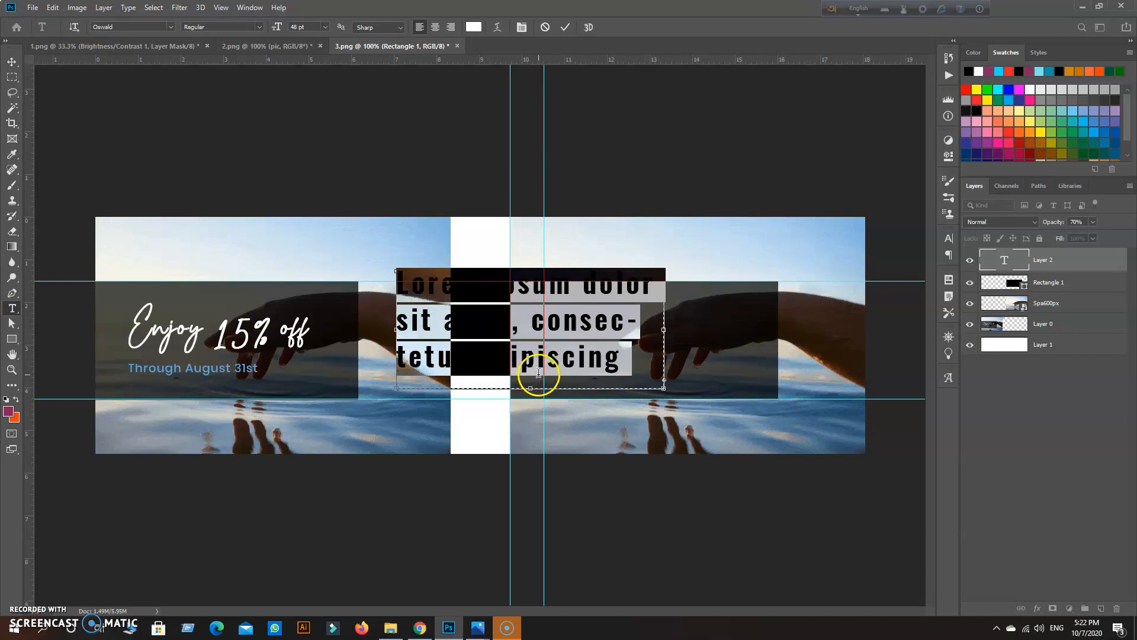
pyautogui.click(12, 61)
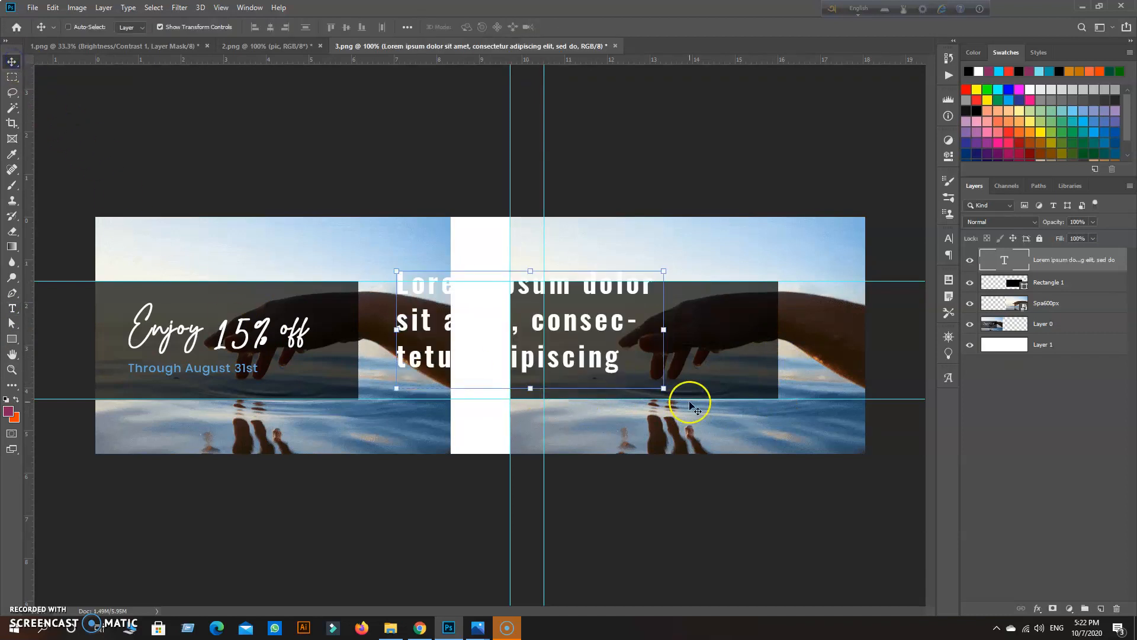
pyautogui.press('Delete')
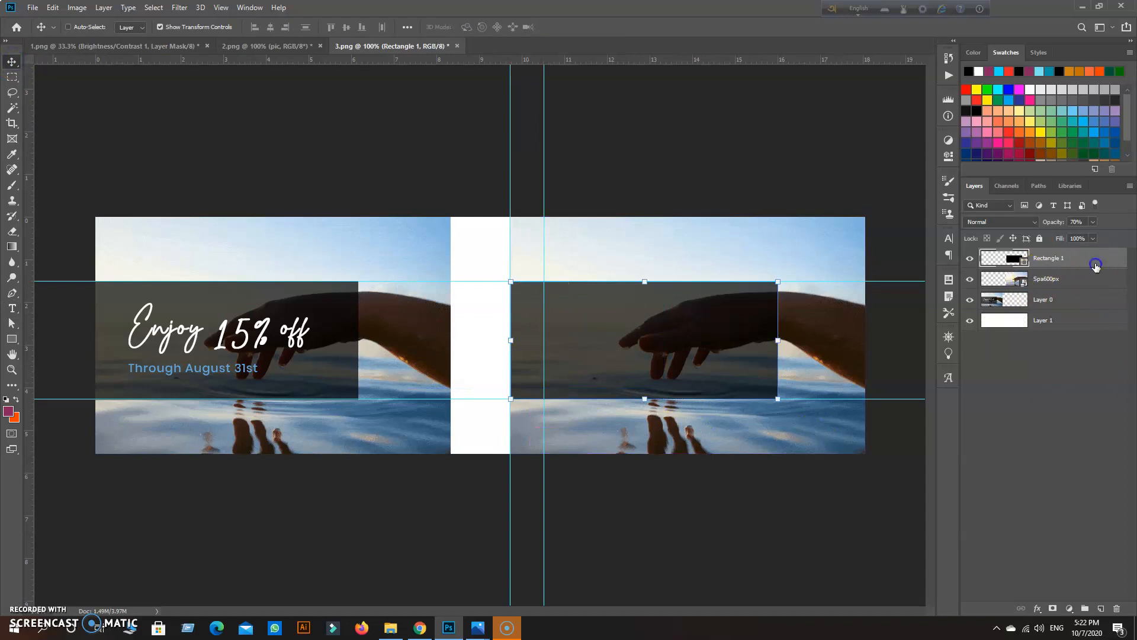
pyautogui.click(1039, 238)
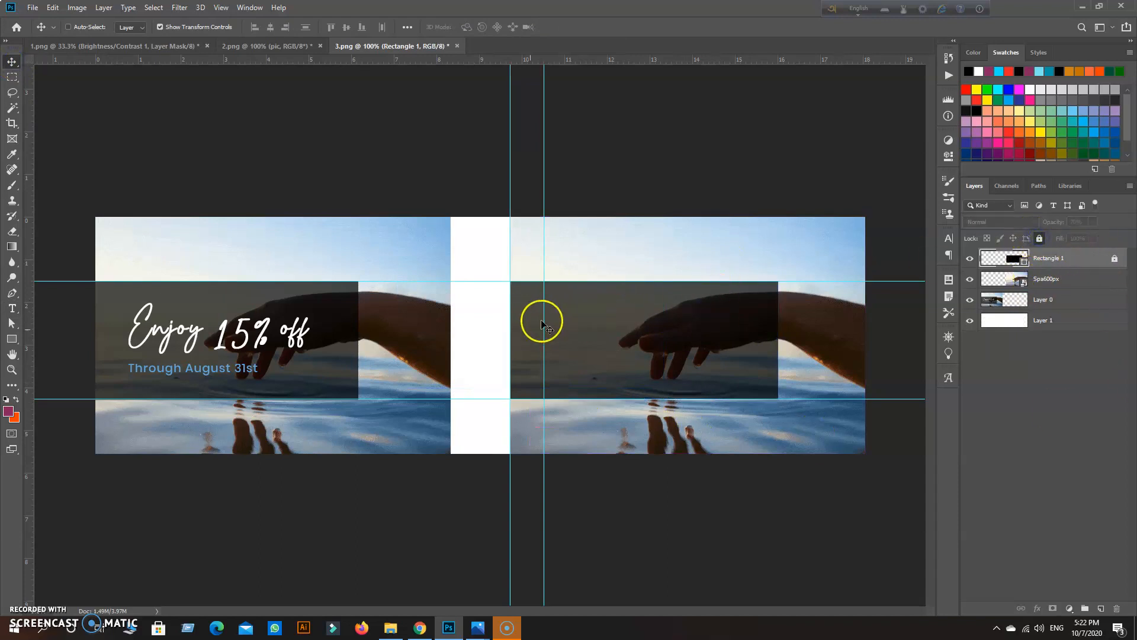
# Create a text box on the dark rectangle, starting at the text-margin guide, and enter "Enjoy 15% off".
pyautogui.click(12, 308)
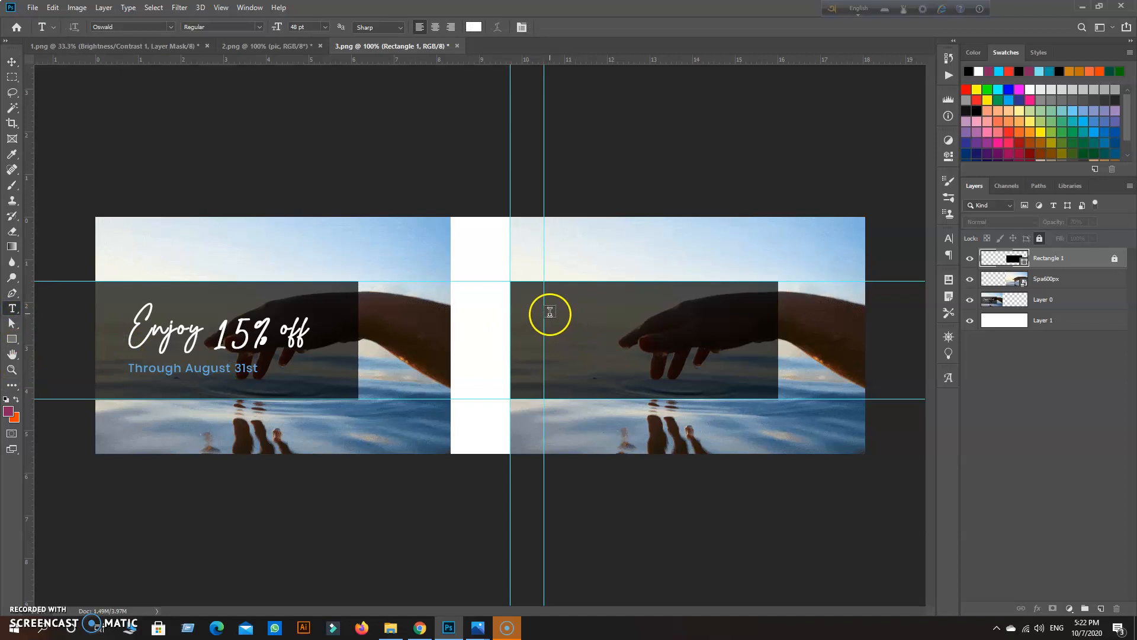
pyautogui.moveTo(545, 303); pyautogui.dragTo(740, 377)
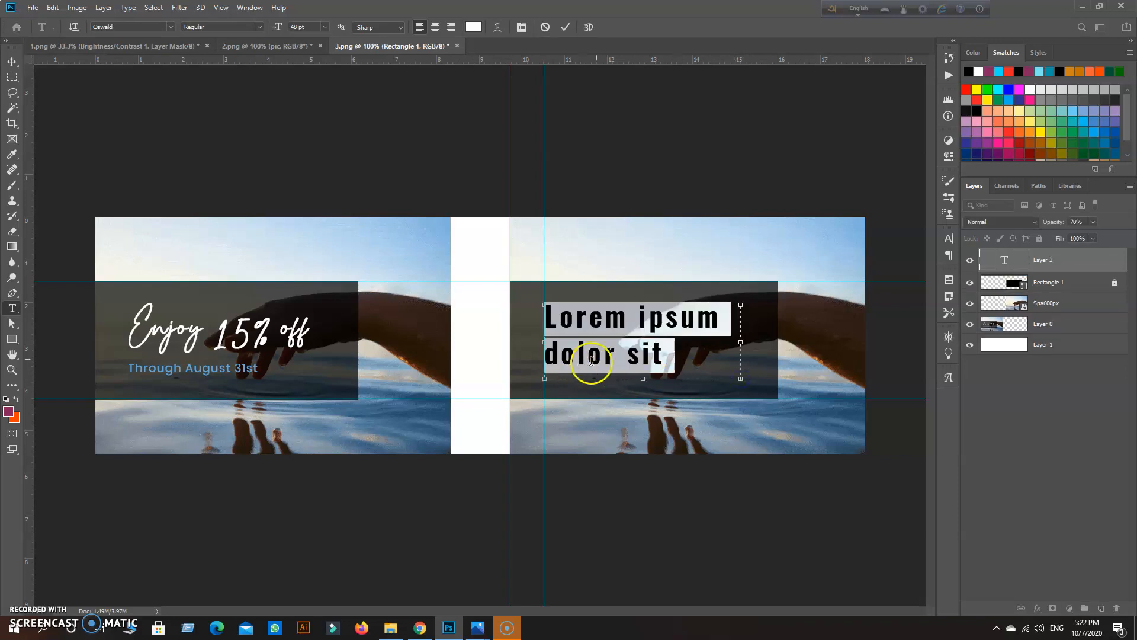
pyautogui.write('E')
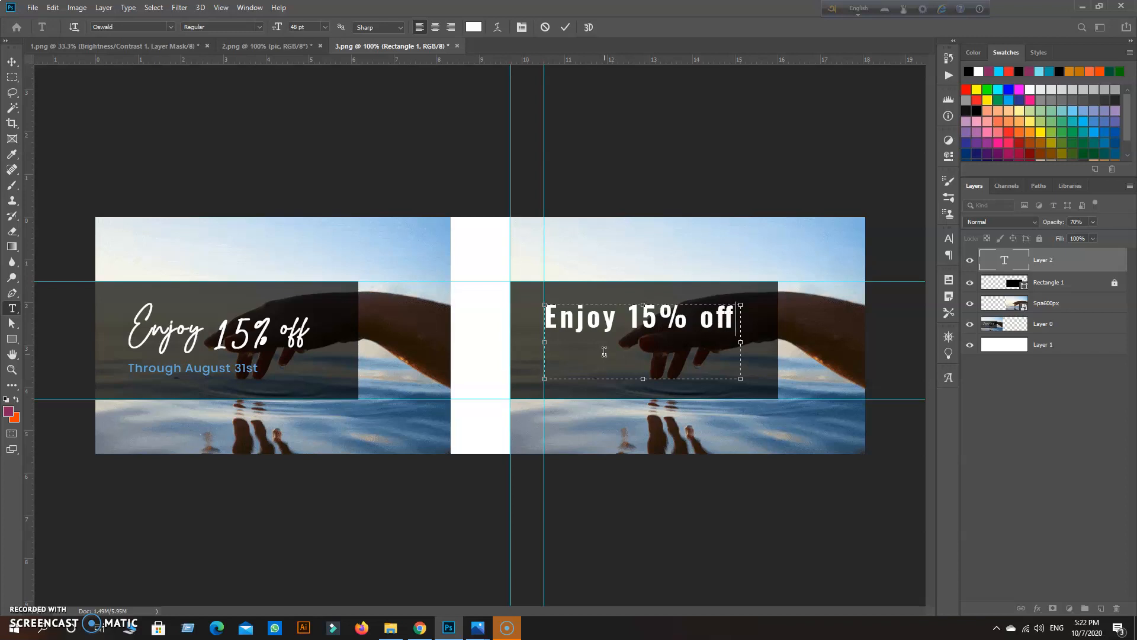
# Set the font of the "Enjoy 15% off" text to Autumn in November.
pyautogui.tripleClick(620, 327)
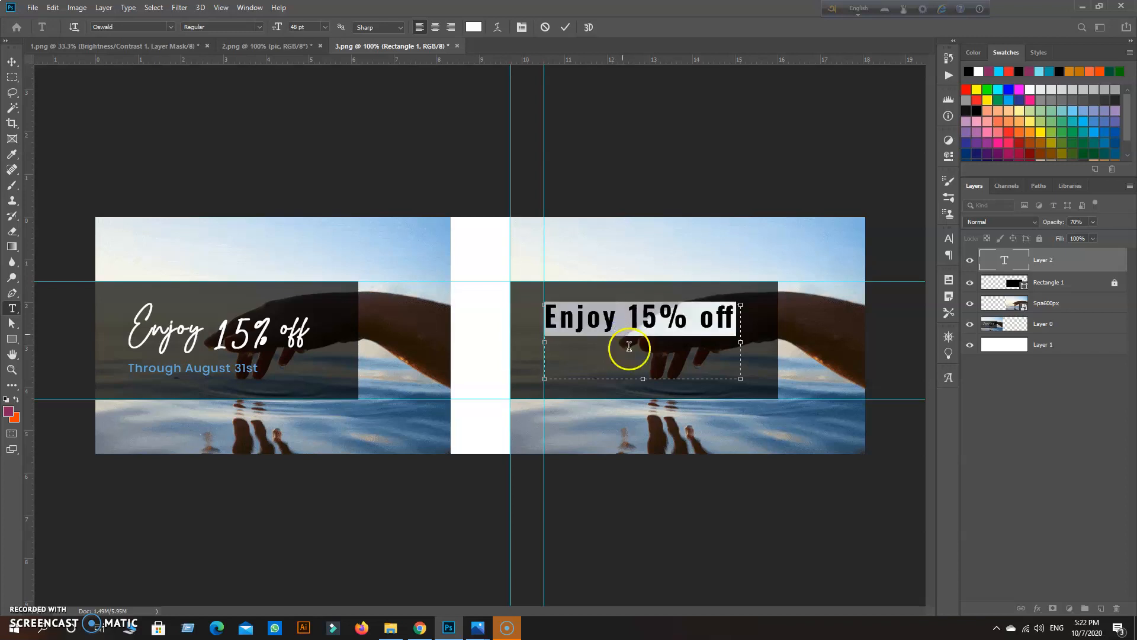
pyautogui.click(170, 30)
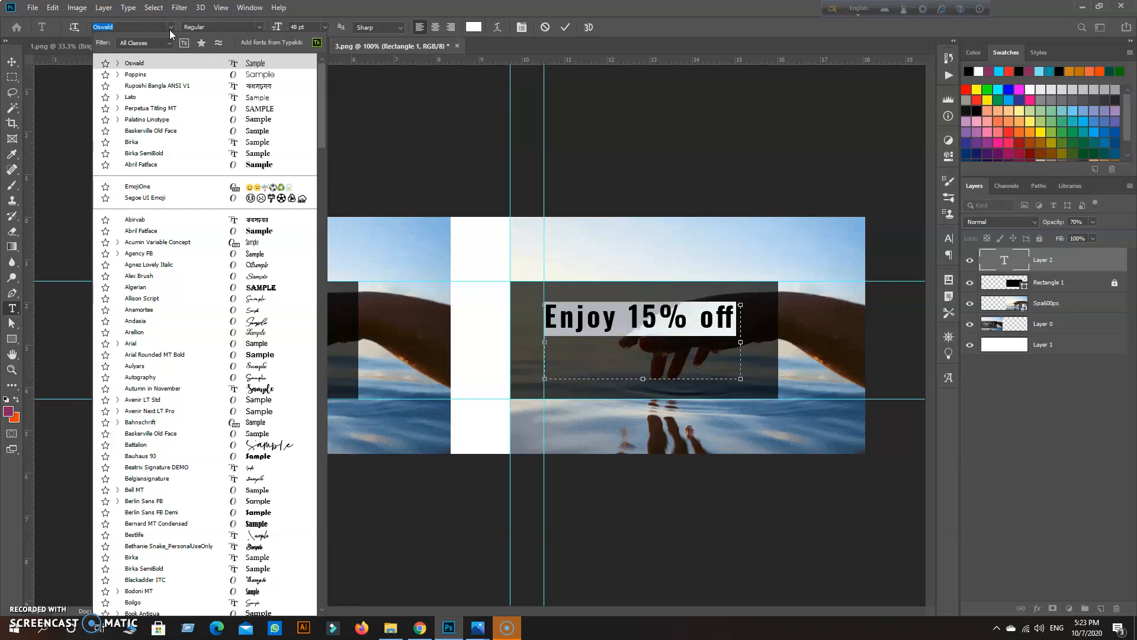
pyautogui.click(246, 394)
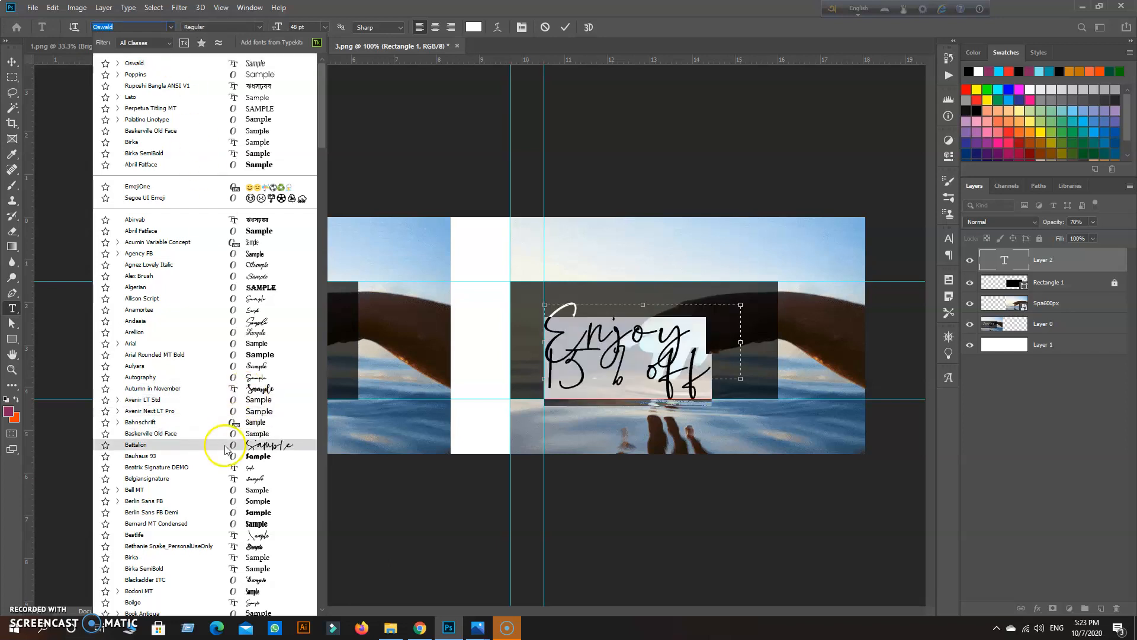
pyautogui.scroll(-4, 225, 438)
pyautogui.scroll(-4, 227, 451)
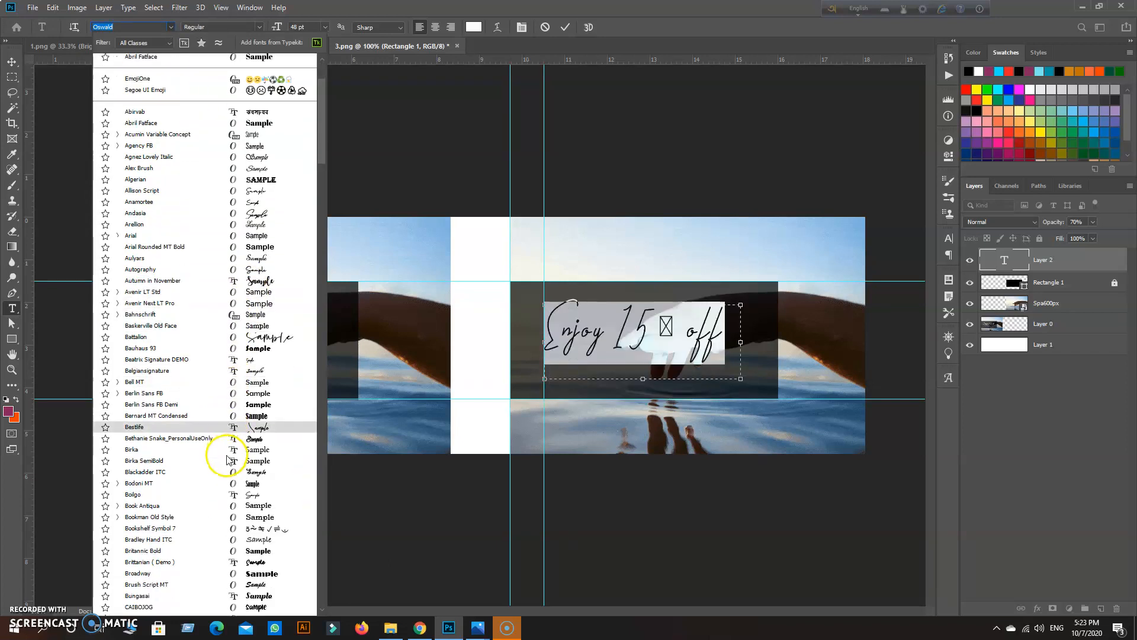
pyautogui.scroll(-2, 230, 460)
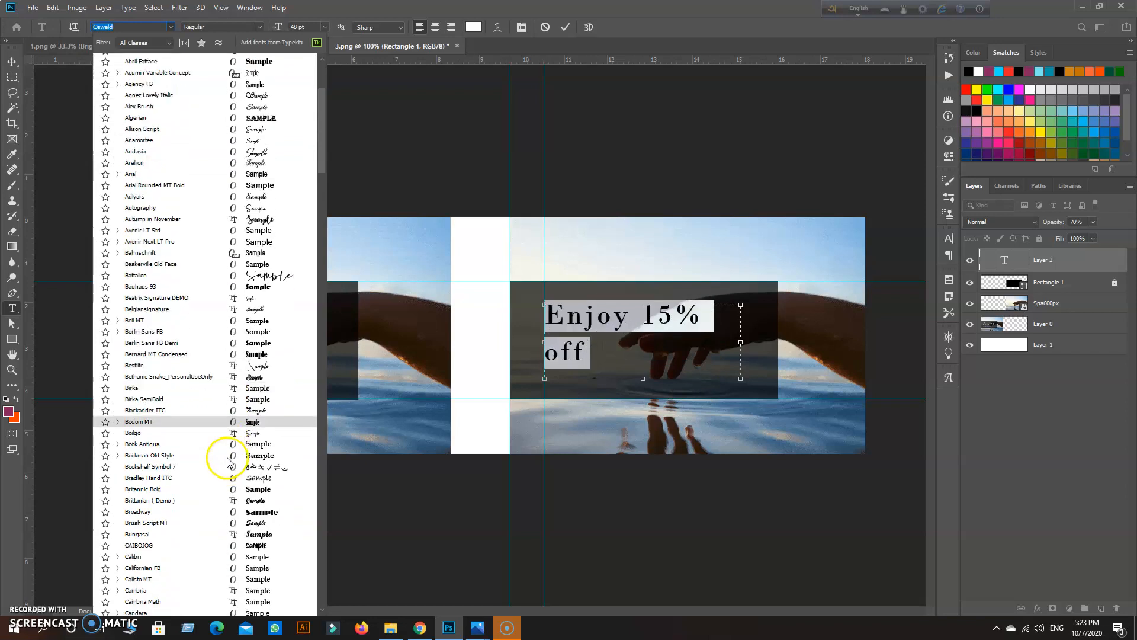
pyautogui.scroll(-1, 227, 474)
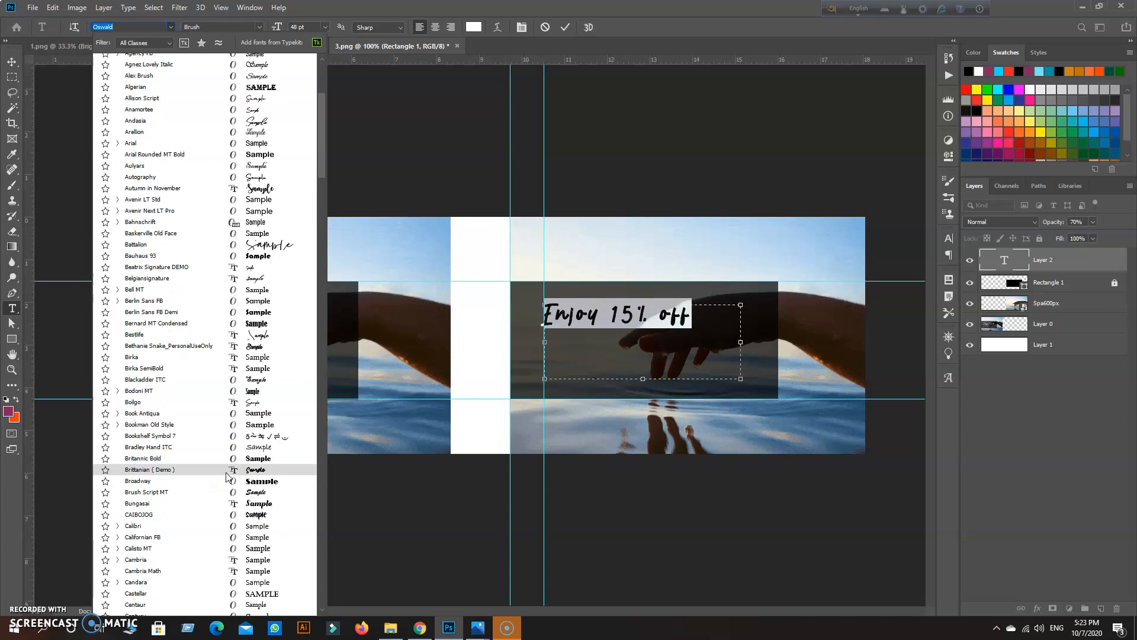
pyautogui.scroll(-4, 227, 474)
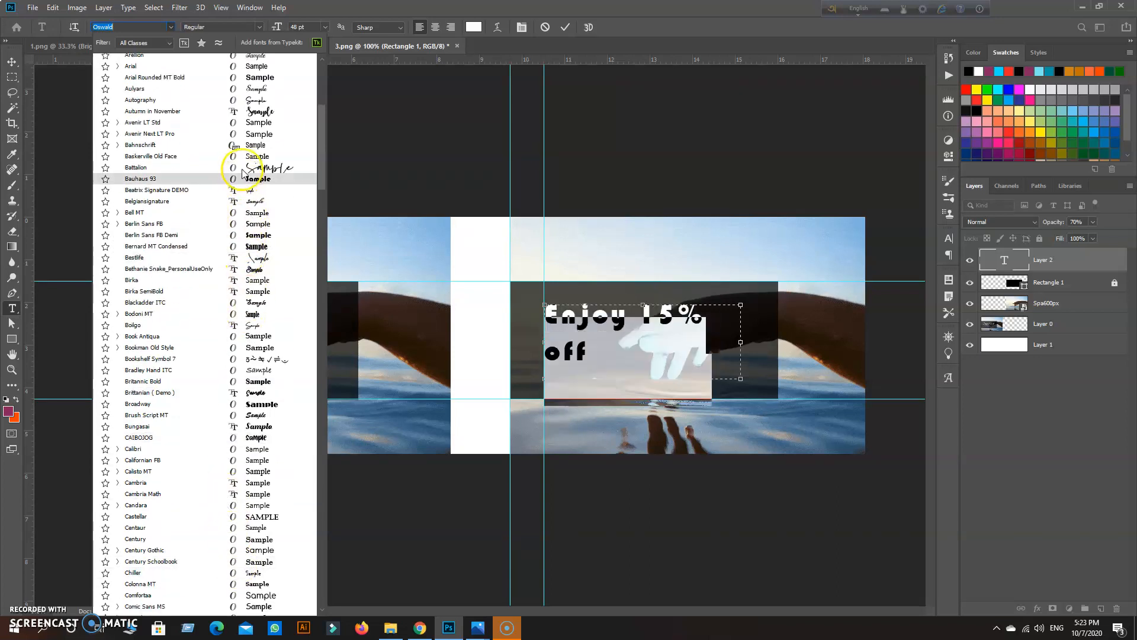
pyautogui.click(252, 113)
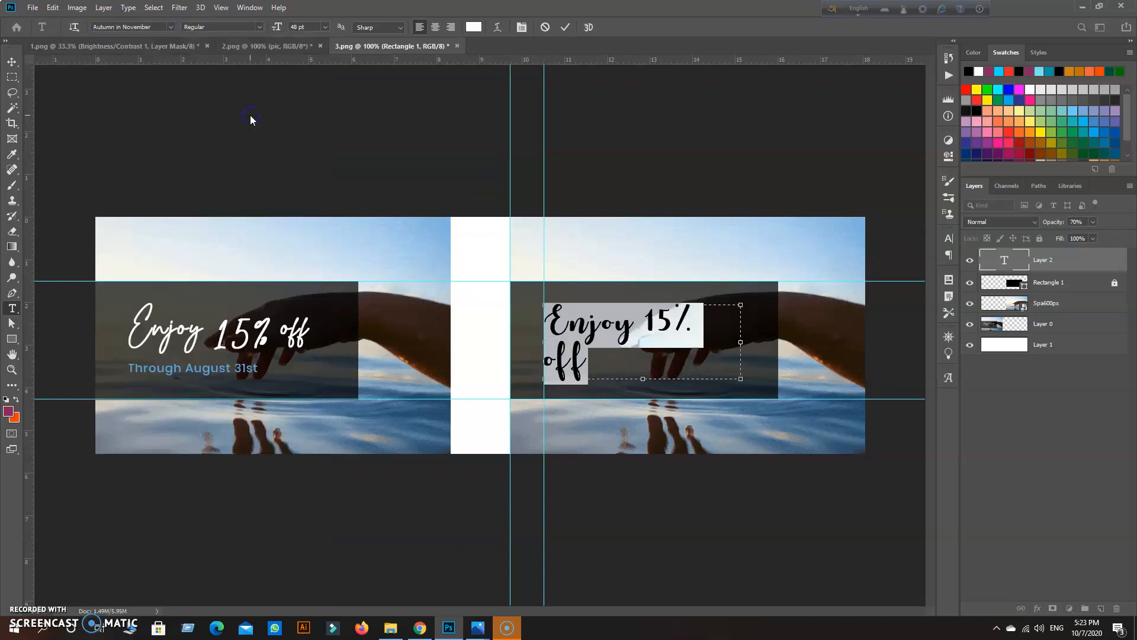
pyautogui.click(616, 336)
pyautogui.moveTo(602, 365); pyautogui.dragTo(536, 317)
pyautogui.click(324, 27)
pyautogui.click(324, 27)
pyautogui.click(170, 27)
pyautogui.click(11, 58)
pyautogui.click(12, 61)
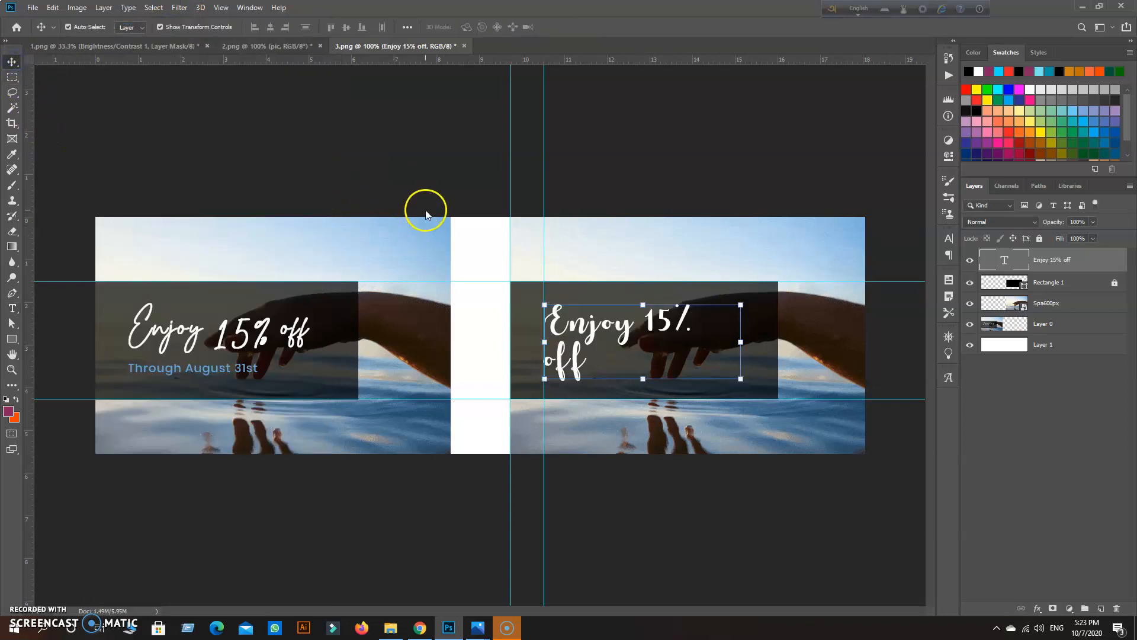
# Open Banner.psd from the Revision folder and check the font settings of its "Enjoy off" text.
pyautogui.hotkey('ctrl', 'o')
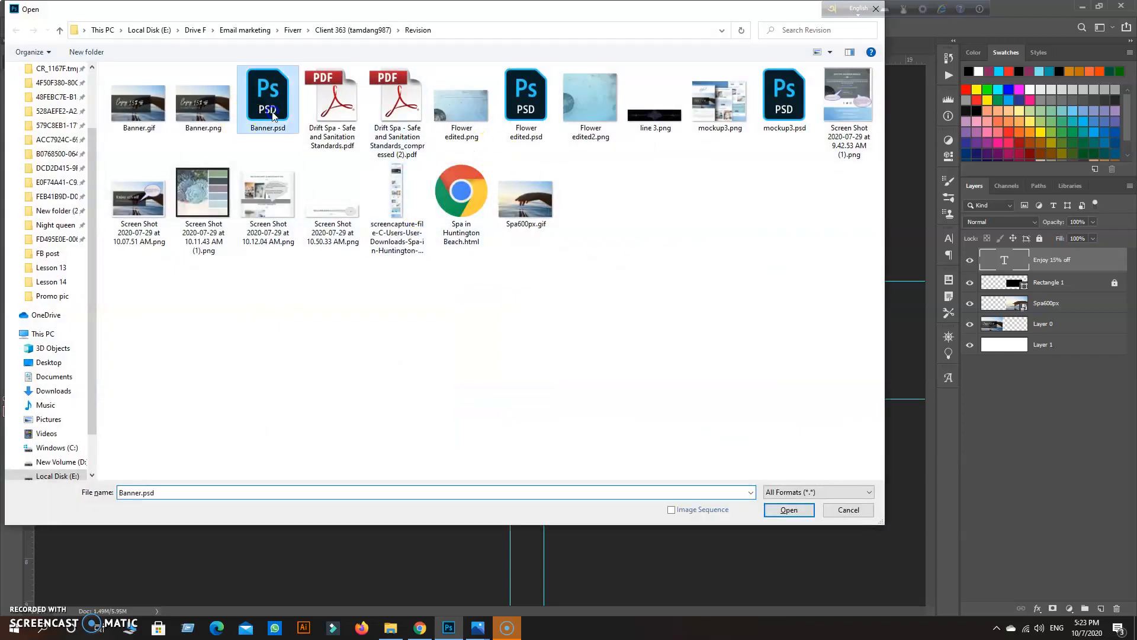
pyautogui.doubleClick(260, 99)
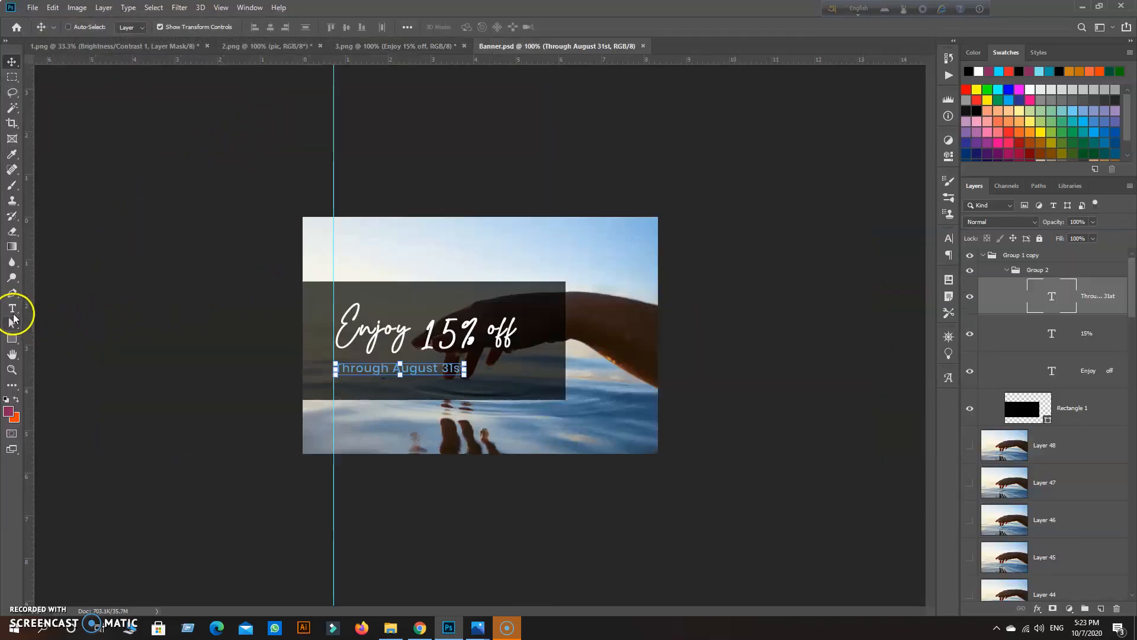
pyautogui.click(12, 308)
pyautogui.click(390, 334)
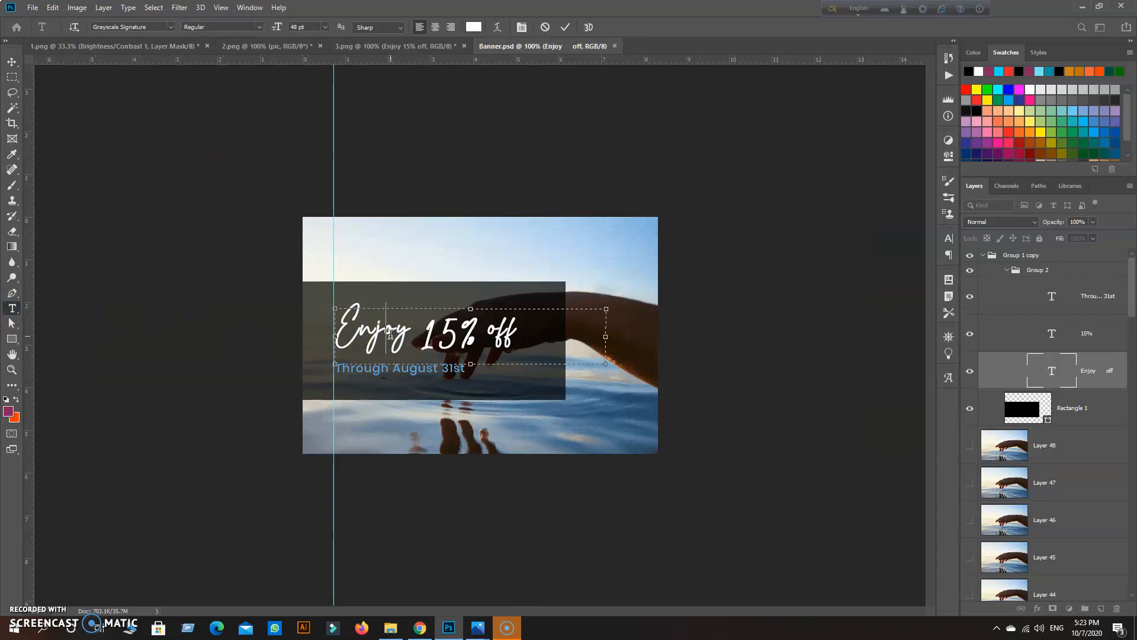
# Back in 3.png, set the font of the whole "Enjoy 15% off" text to Grayscale Signature.
pyautogui.click(404, 45)
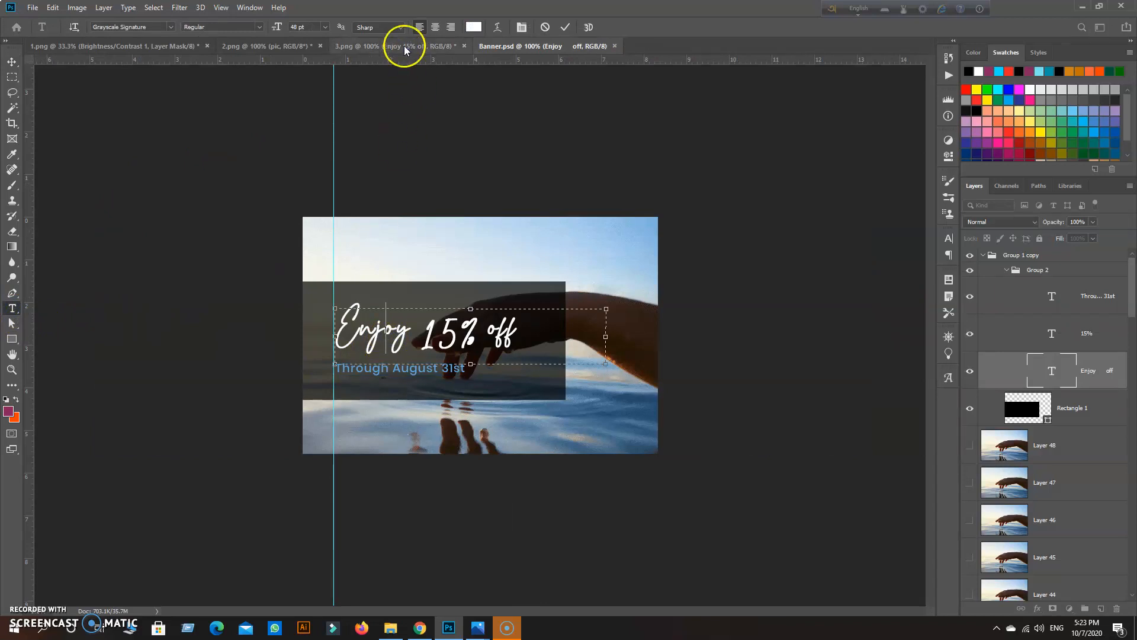
pyautogui.click(605, 341)
pyautogui.hotkey('ctrl', 'a')
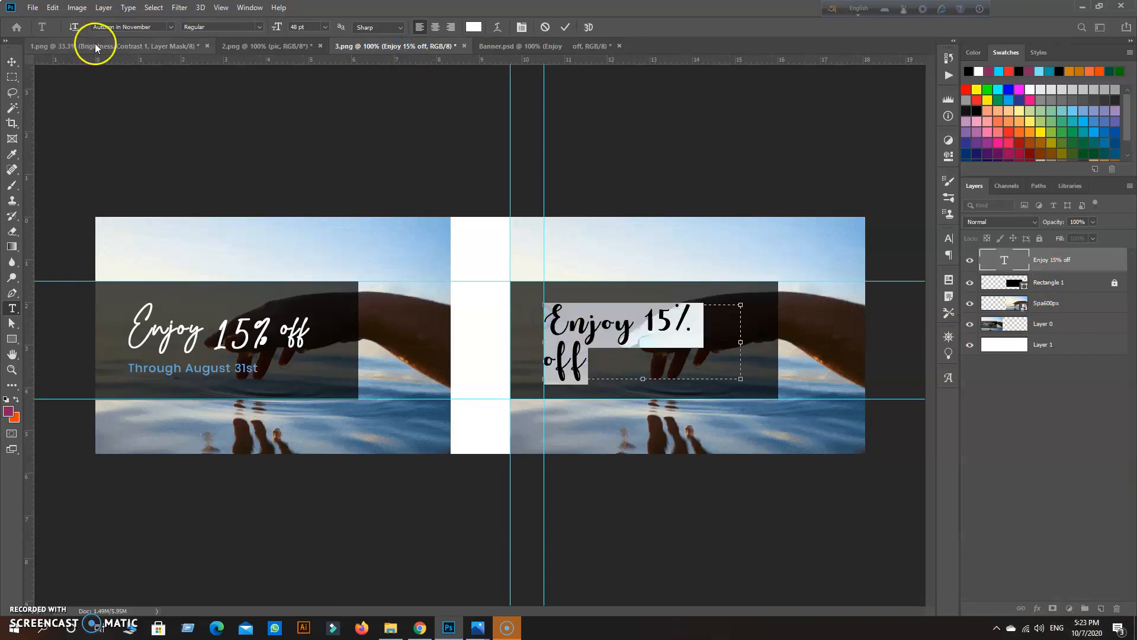
pyautogui.click(170, 27)
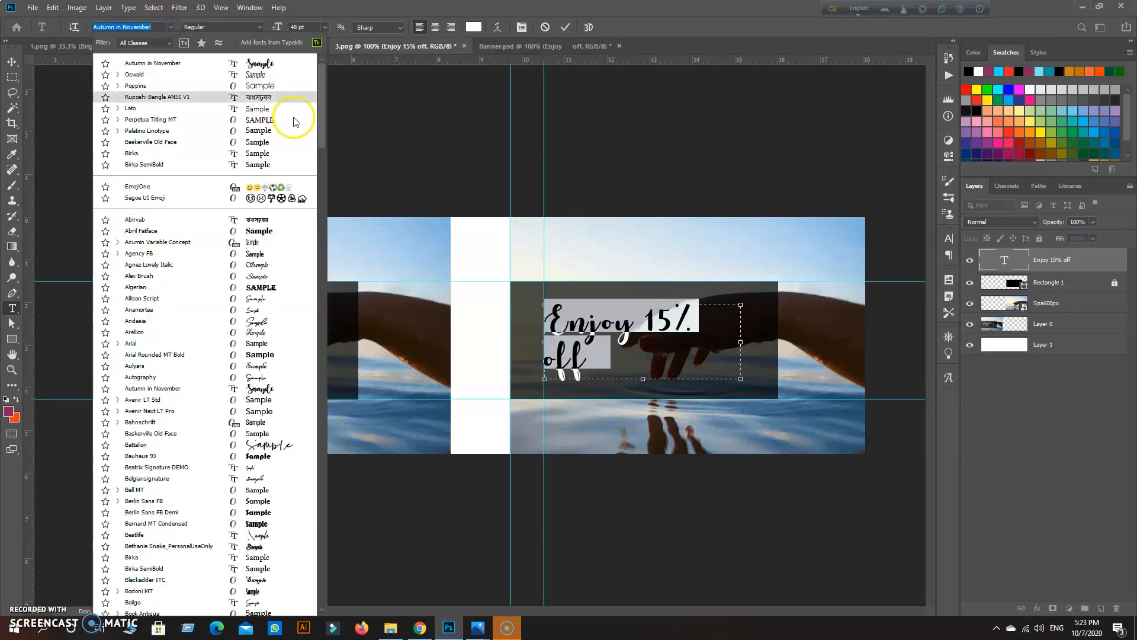
pyautogui.moveTo(321, 110); pyautogui.dragTo(322, 300)
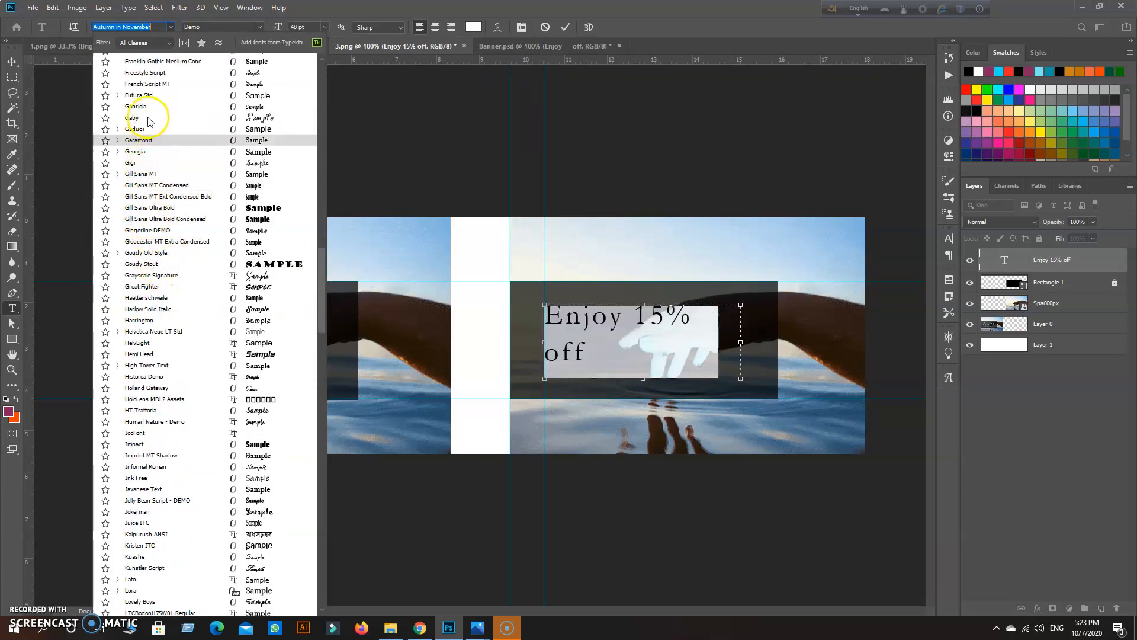
pyautogui.click(153, 275)
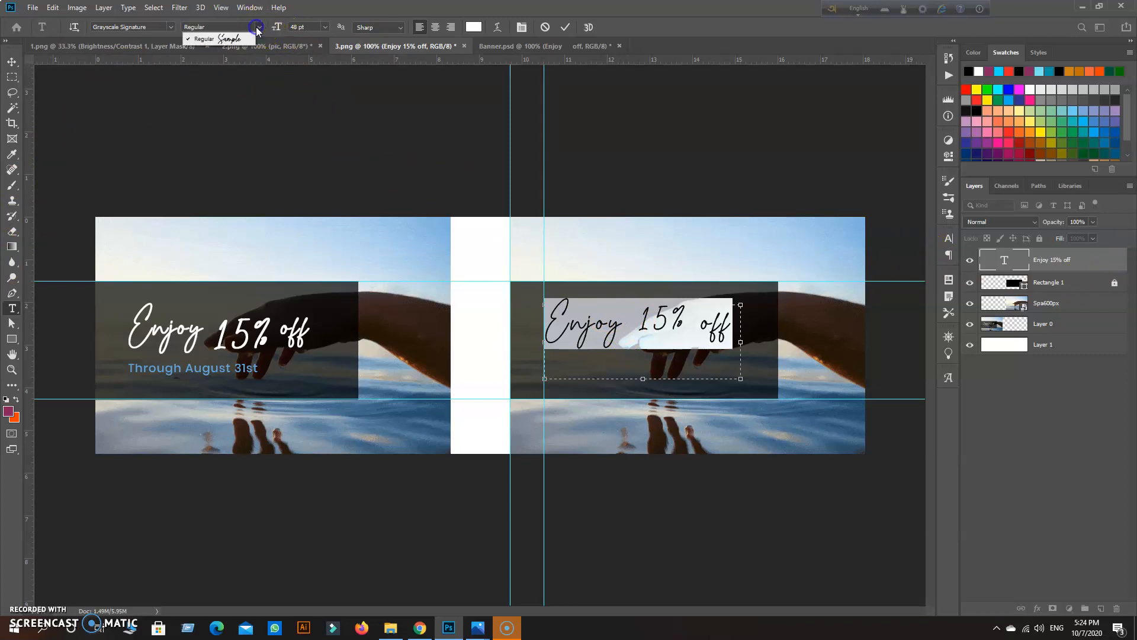
pyautogui.click(679, 342)
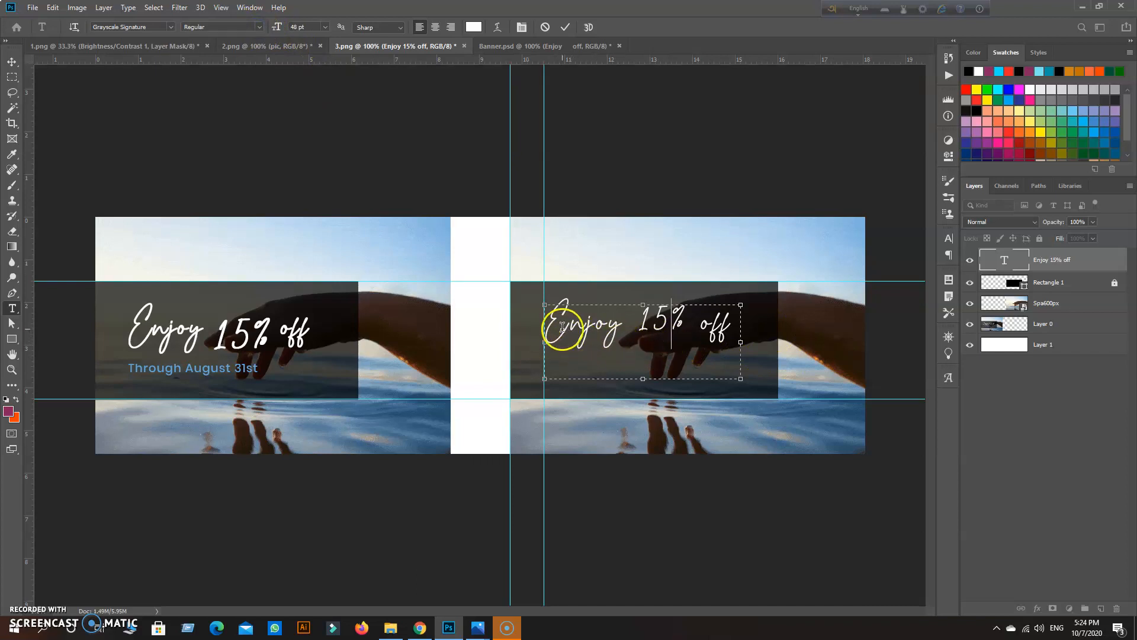
# Apply faux bold to the whole "Enjoy 15% off" text, with tracking 50 and a font size of 50 pt.
pyautogui.moveTo(546, 325); pyautogui.dragTo(810, 343)
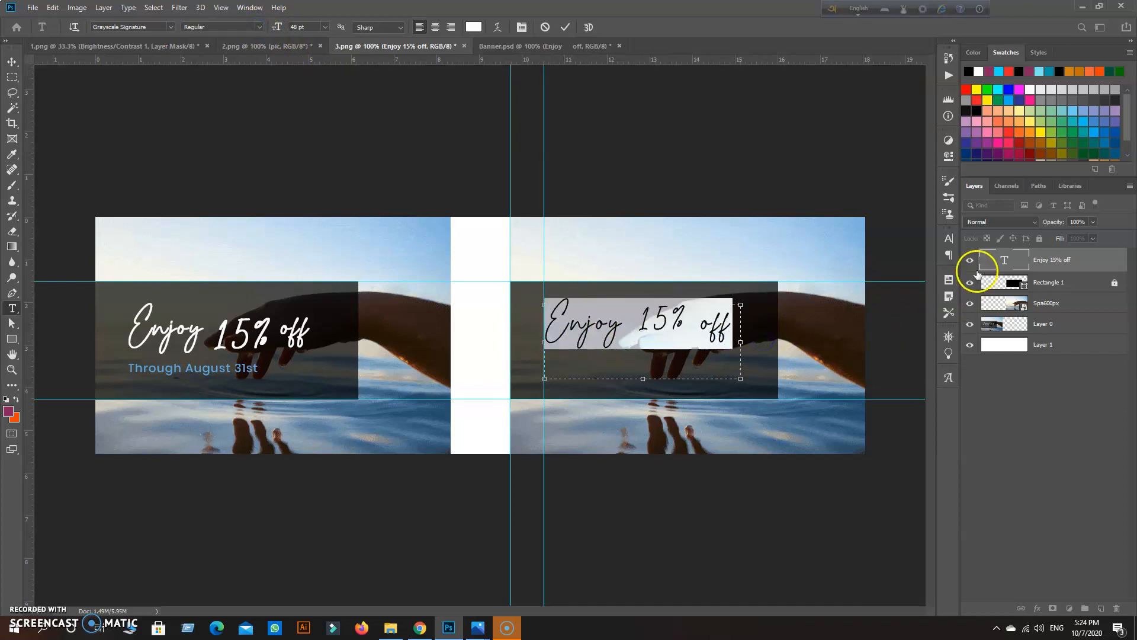
pyautogui.click(948, 237)
pyautogui.click(822, 320)
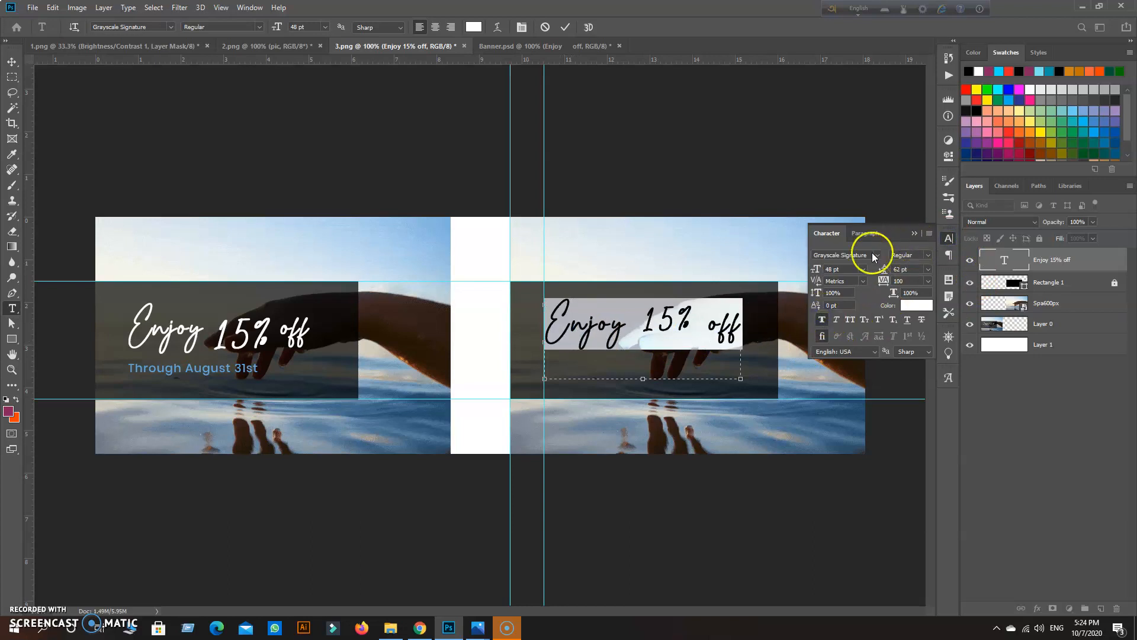
pyautogui.click(927, 281)
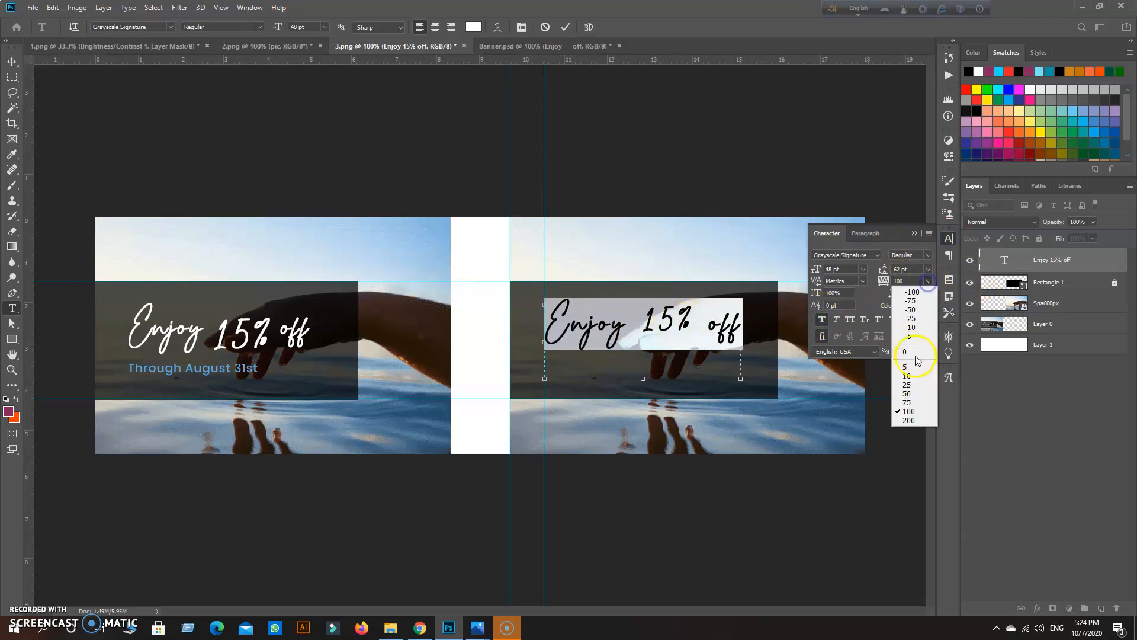
pyautogui.click(909, 392)
pyautogui.click(862, 269)
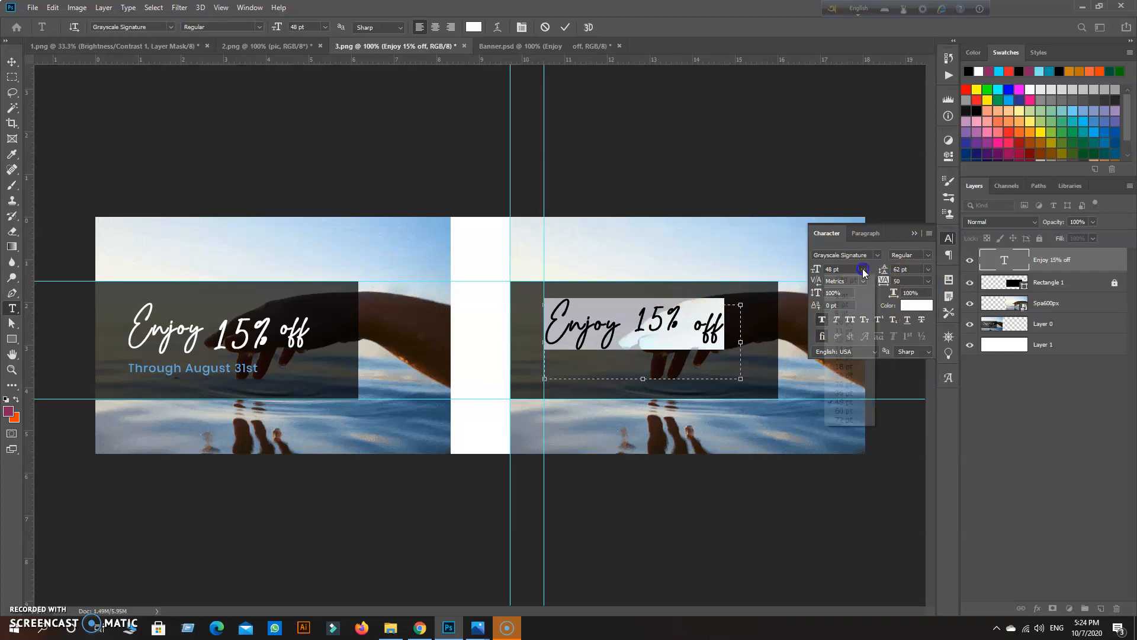
pyautogui.click(851, 411)
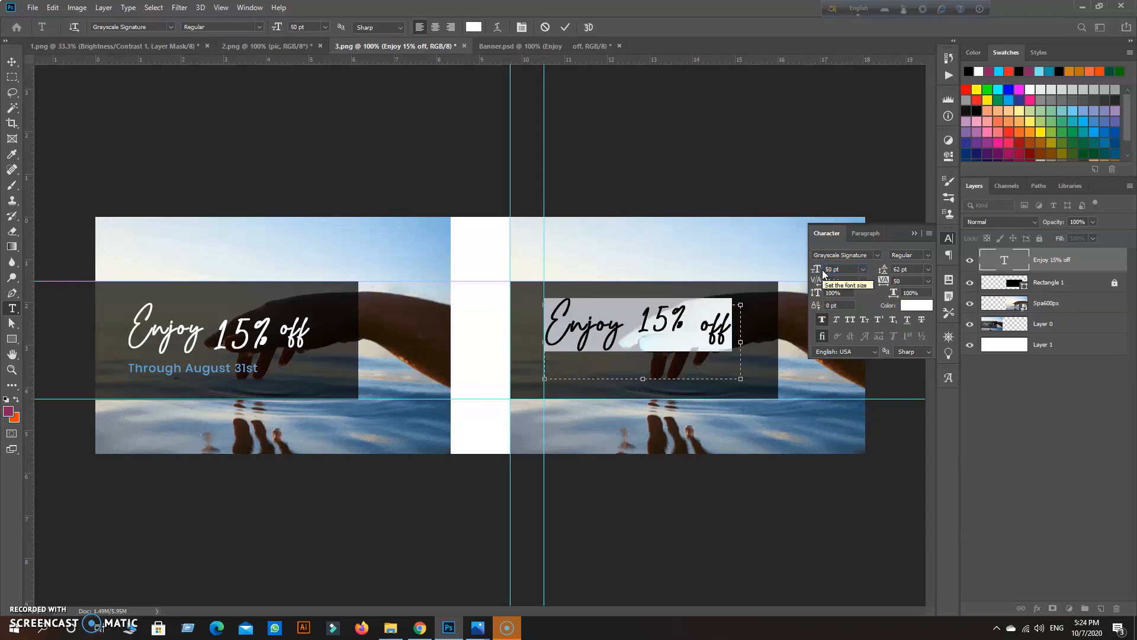
pyautogui.click(913, 233)
pyautogui.click(659, 358)
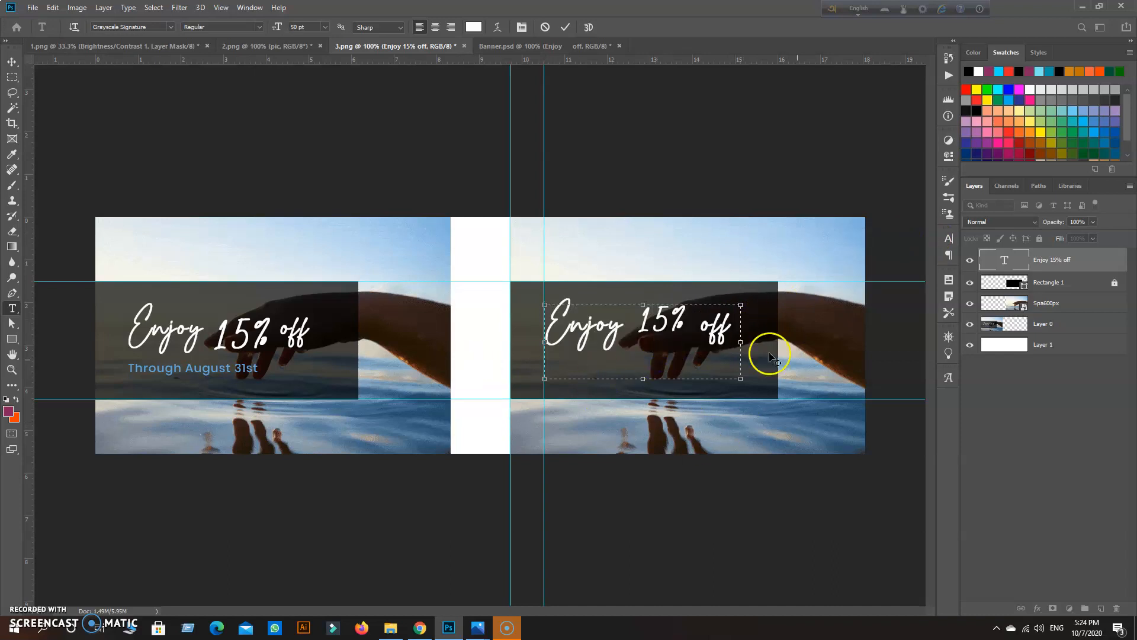
pyautogui.click(1062, 334)
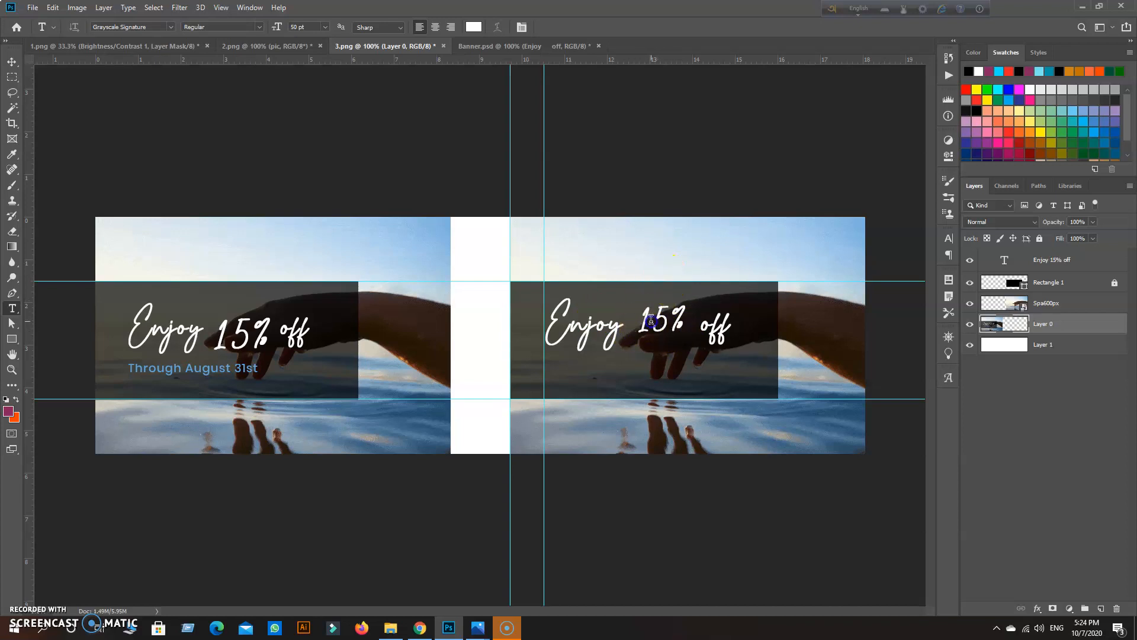
# Cut "15%" out of the script text and widen the gap between "Enjoy" and "off" with spaces.
pyautogui.click(642, 320)
pyautogui.moveTo(637, 320); pyautogui.dragTo(686, 324)
pyautogui.rightClick(660, 327)
pyautogui.click(678, 351)
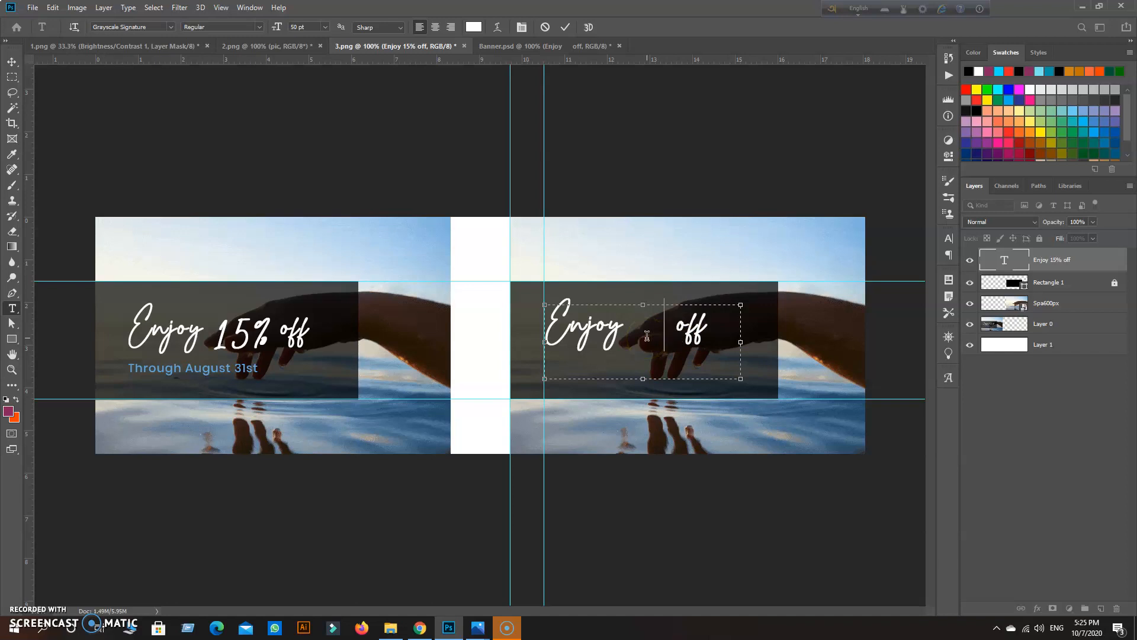
# Create a separate text layer reading "15%" above the dark band and set its size to 60 pt.
pyautogui.click(13, 307)
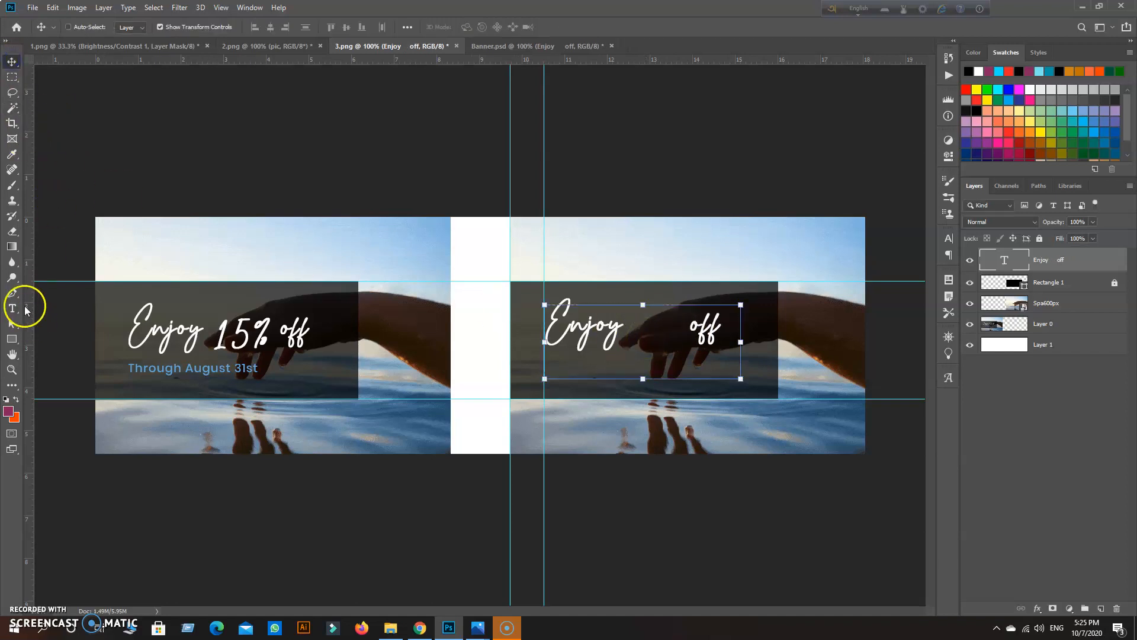
pyautogui.click(647, 299)
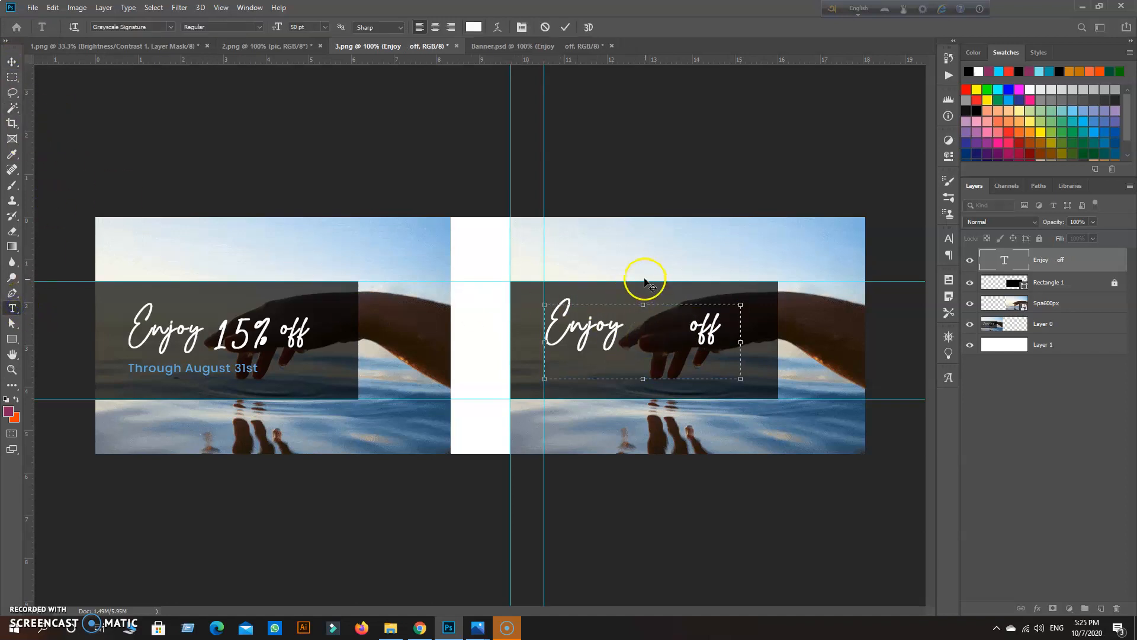
pyautogui.click(12, 308)
pyautogui.click(634, 260)
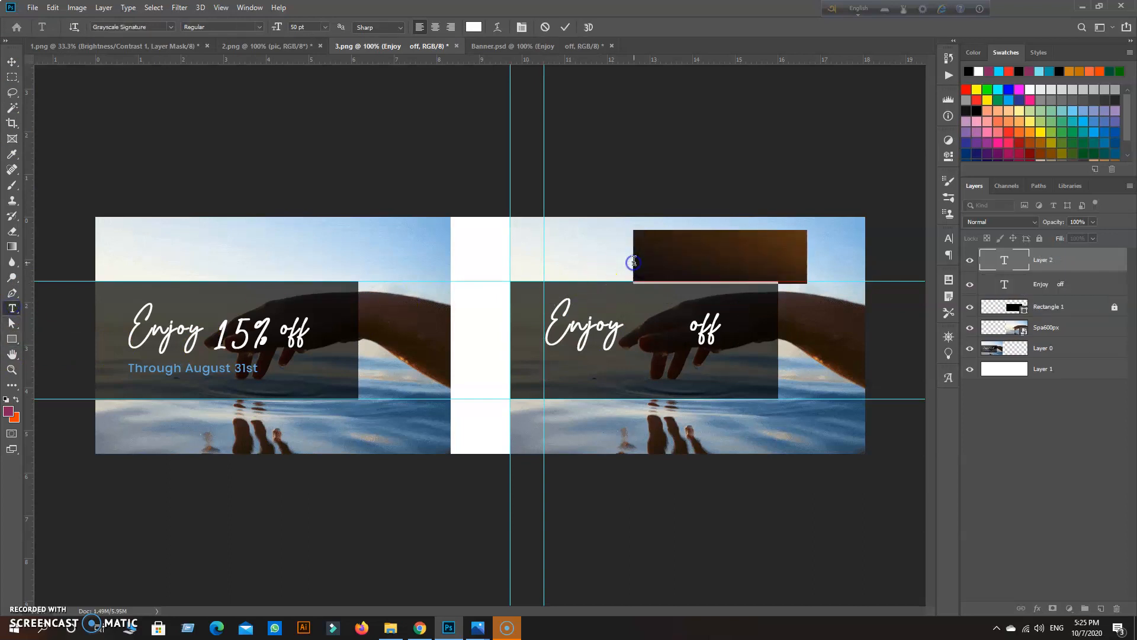
pyautogui.write('15%')
pyautogui.moveTo(681, 249); pyautogui.dragTo(617, 249)
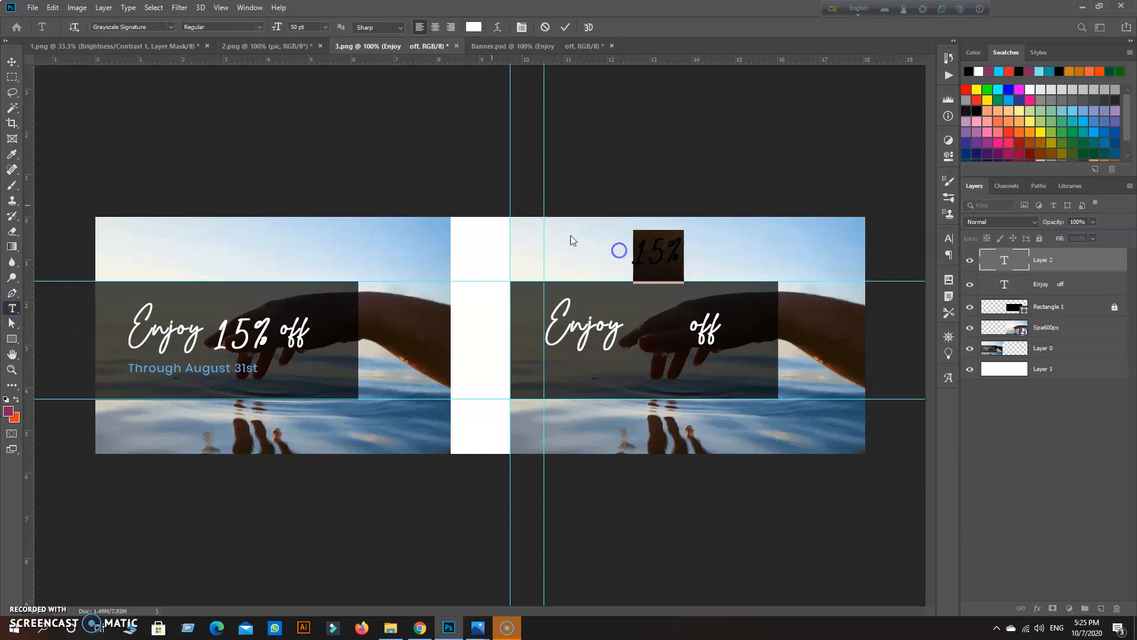
pyautogui.click(325, 26)
pyautogui.click(308, 169)
# Move the "15%" text into the gap between "Enjoy" and "off", and widen that gap with more spacing.
pyautogui.click(12, 61)
pyautogui.moveTo(658, 247); pyautogui.dragTo(654, 328)
pyautogui.click(1049, 284)
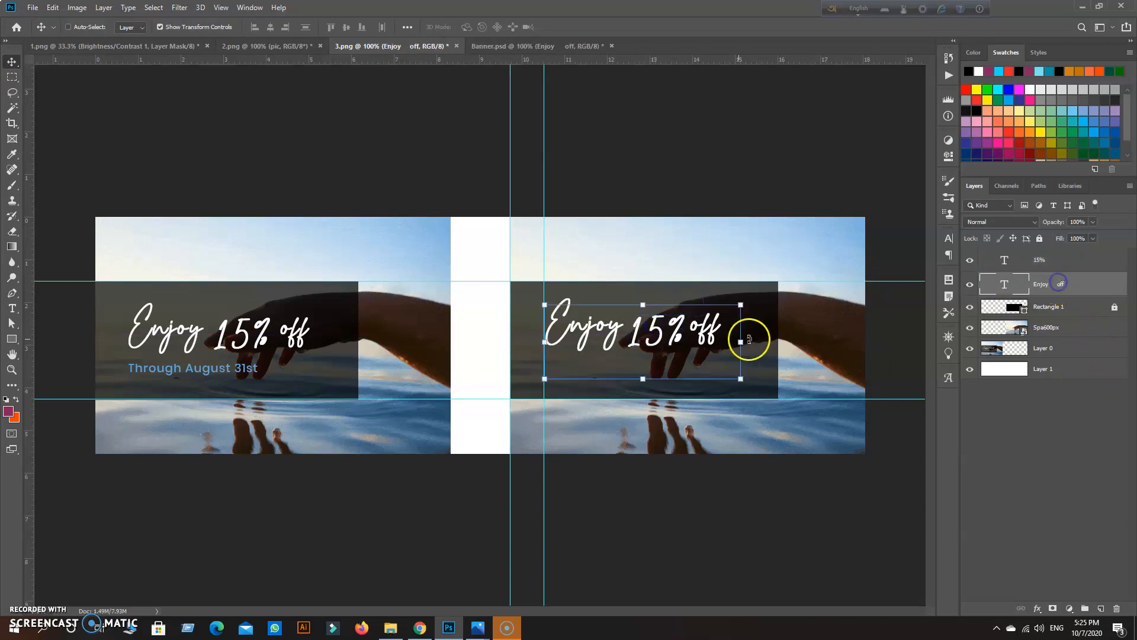
pyautogui.click(12, 308)
pyautogui.click(615, 329)
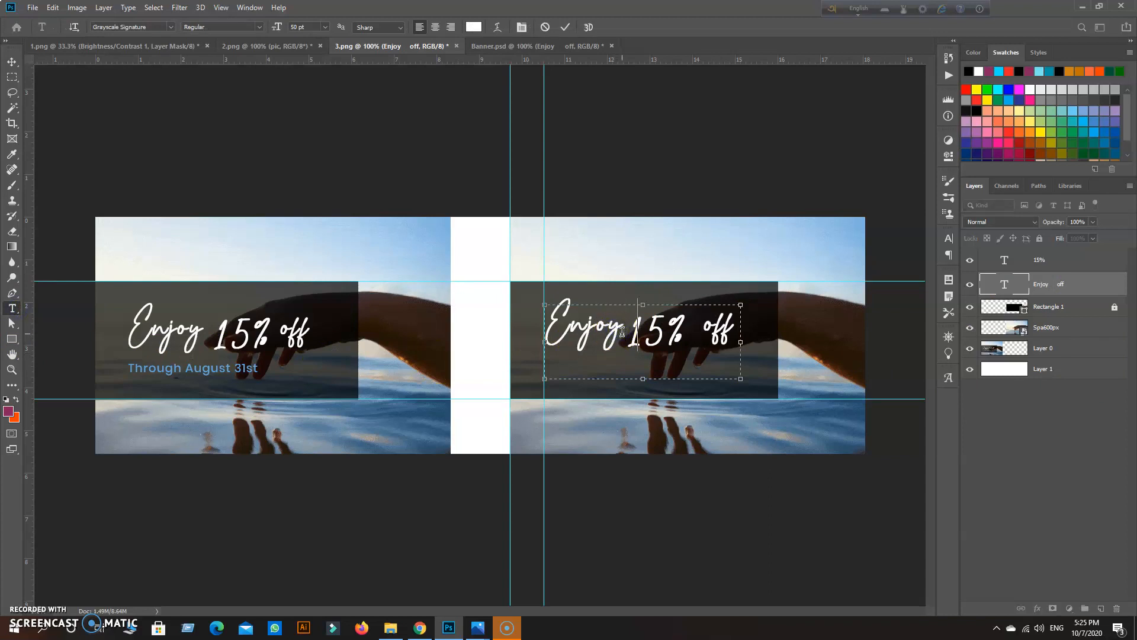
# Nudge the "15%" layer slightly to the right to center it between "Enjoy" and "off".
pyautogui.click(1066, 261)
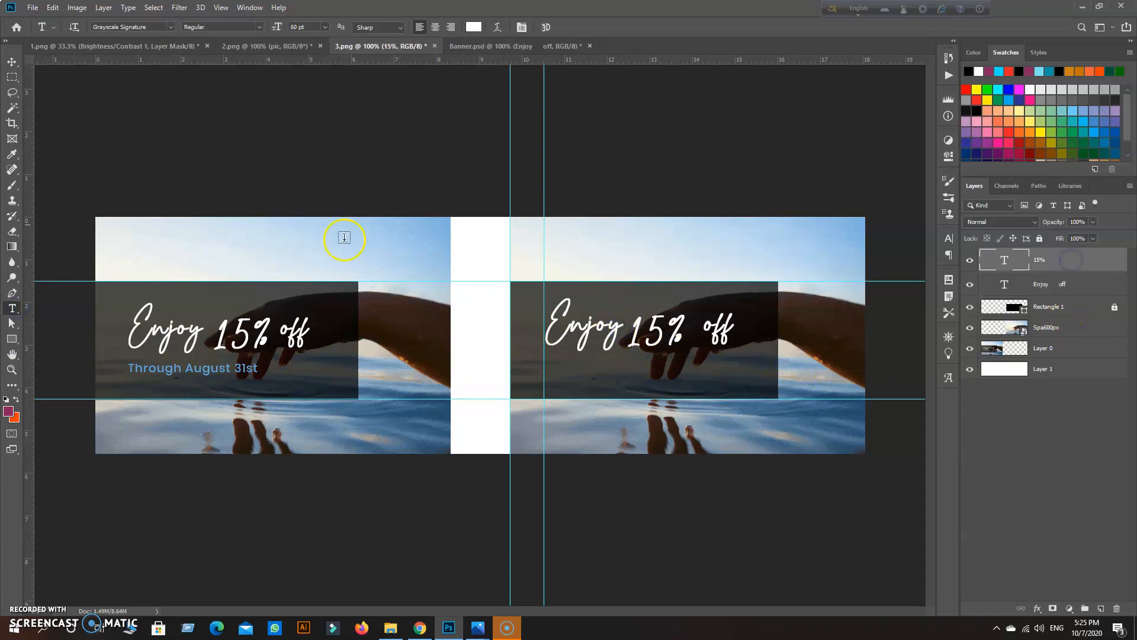
pyautogui.click(11, 64)
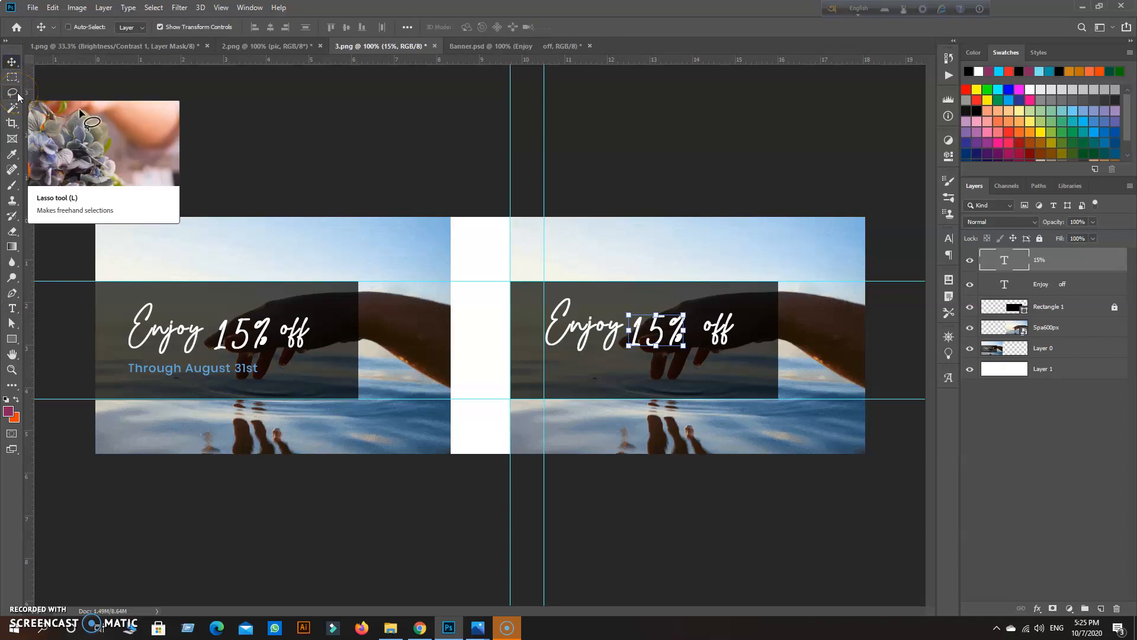
pyautogui.press('Right')
pyautogui.press('Right')
pyautogui.press('Right')
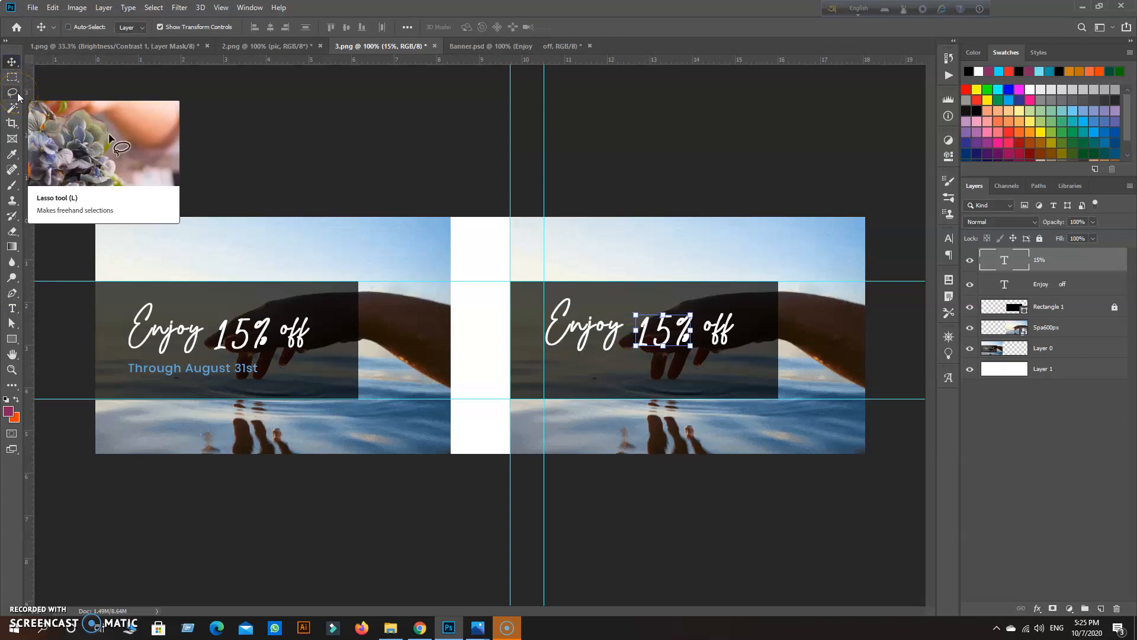
# Create a paragraph text box beneath the script headline in the recreated banner, with the font set to Poppins at 24 pt.
pyautogui.click(1064, 354)
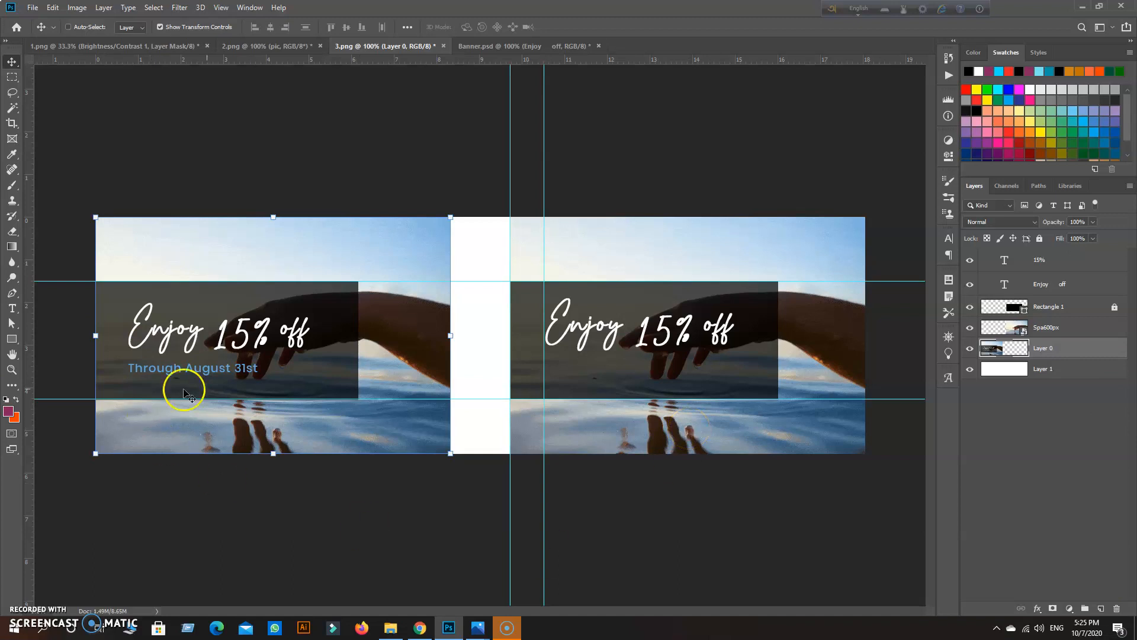
pyautogui.click(12, 309)
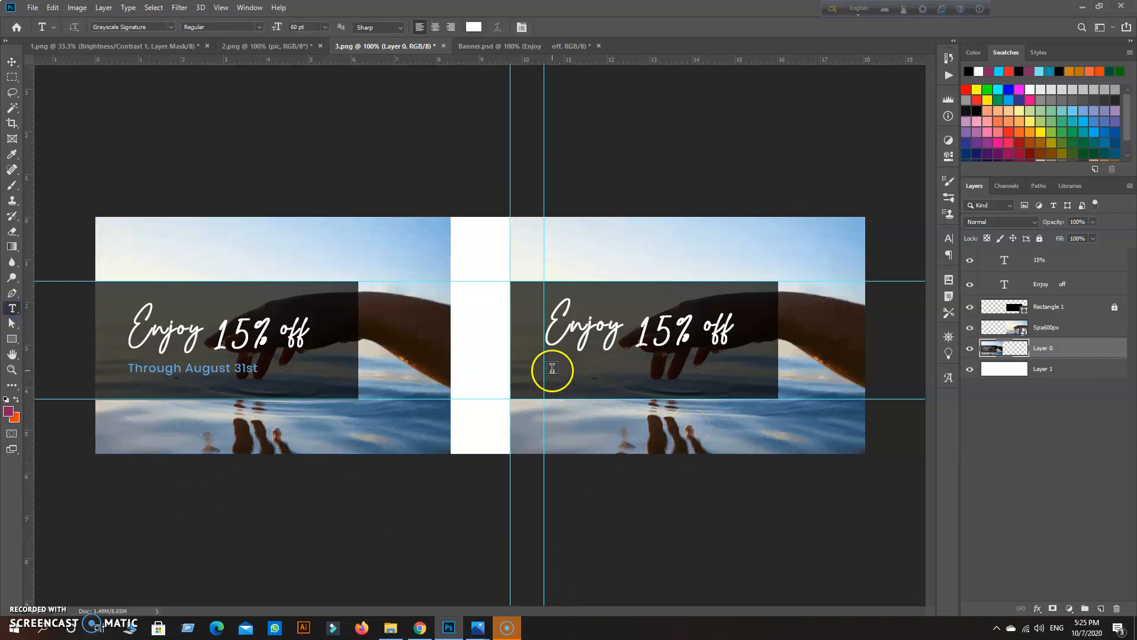
pyautogui.moveTo(544, 364); pyautogui.dragTo(747, 387)
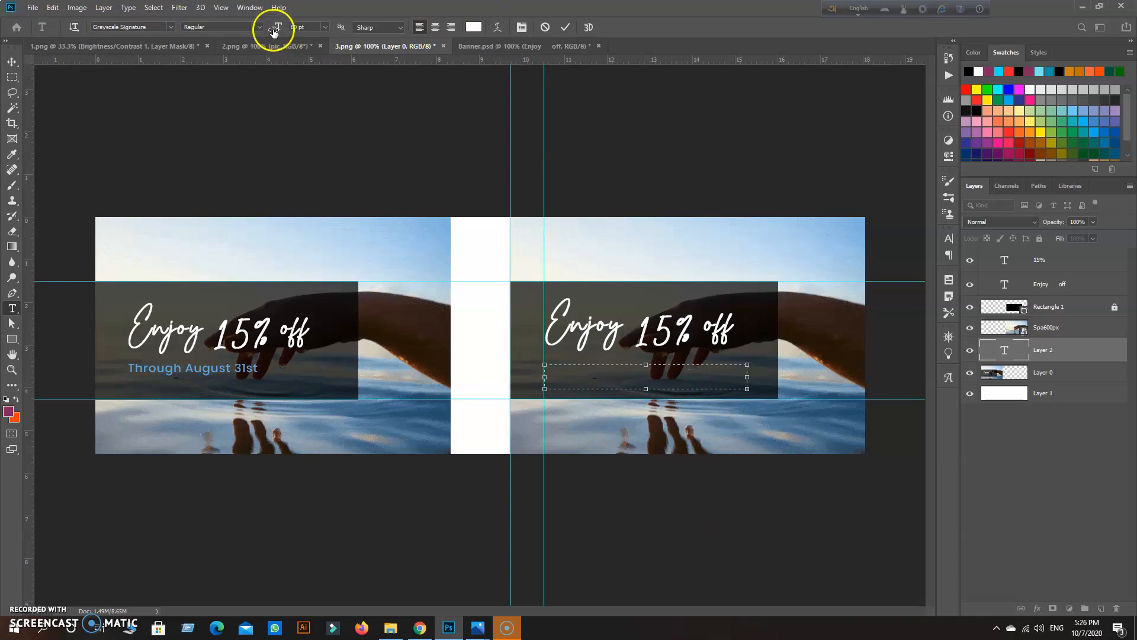
pyautogui.click(170, 28)
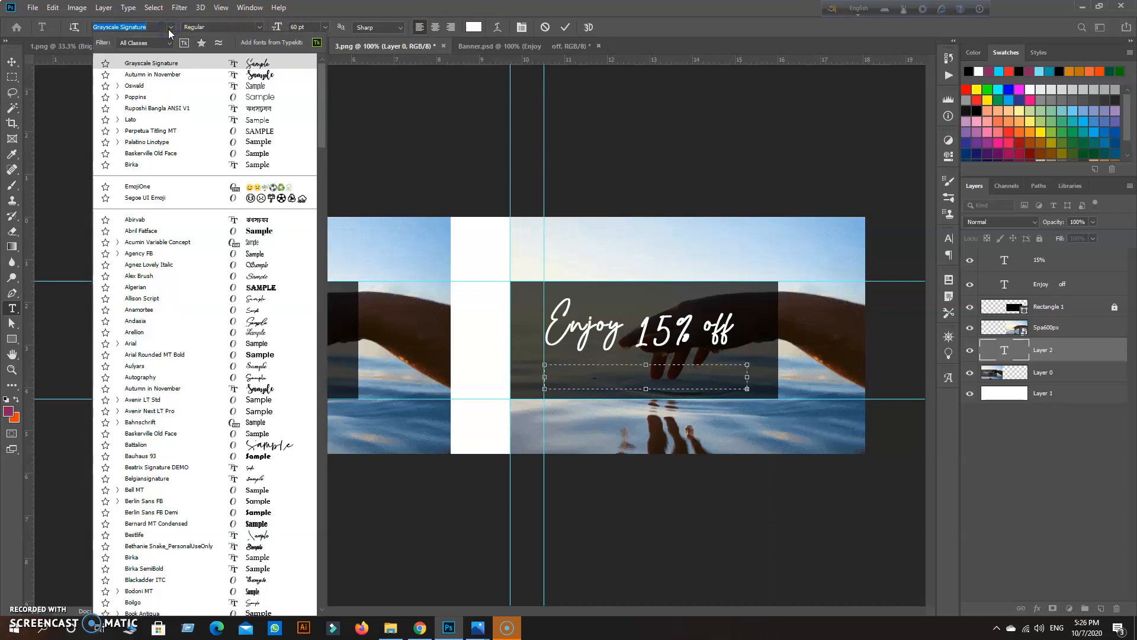
pyautogui.click(141, 97)
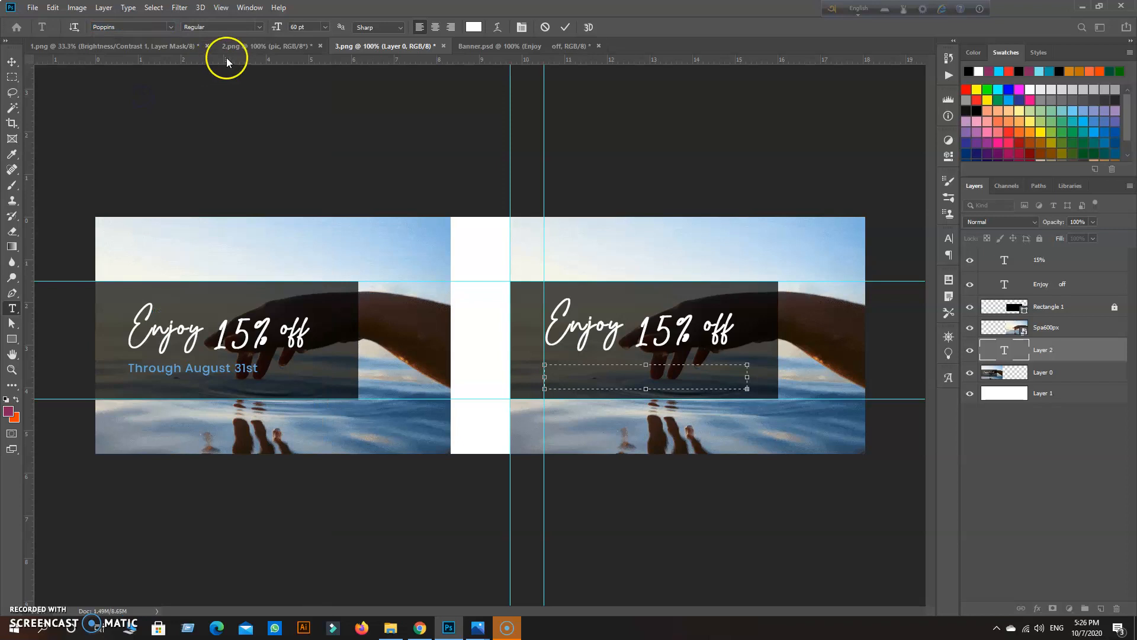
pyautogui.click(324, 27)
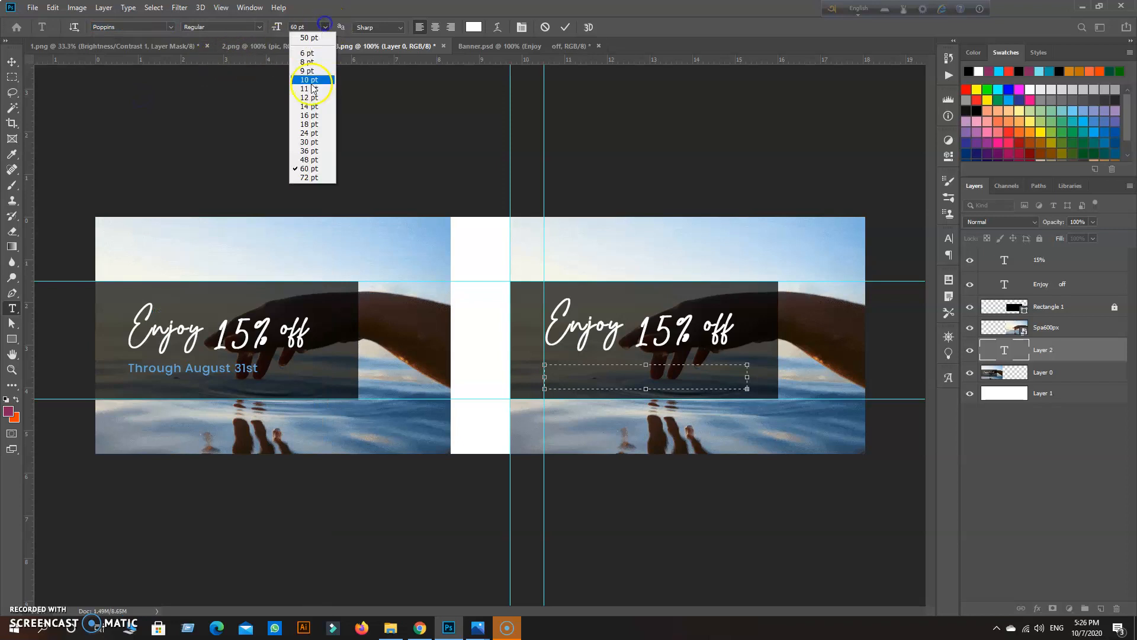
pyautogui.click(309, 132)
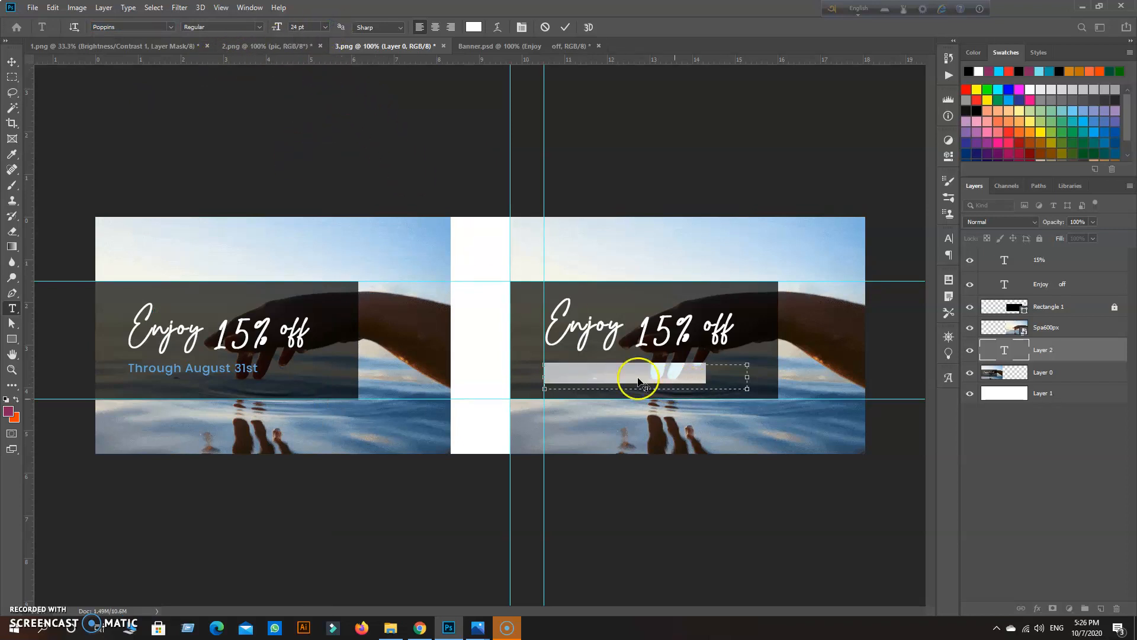
# Enter "Through August 31st" in the text box and move its layer up, directly below the "15%" layer.
pyautogui.click(659, 370)
pyautogui.moveTo(1070, 350); pyautogui.dragTo(1053, 269)
pyautogui.click(622, 373)
# Set the "Through August 31st" text to 18 pt.
pyautogui.moveTo(718, 375); pyautogui.dragTo(348, 346)
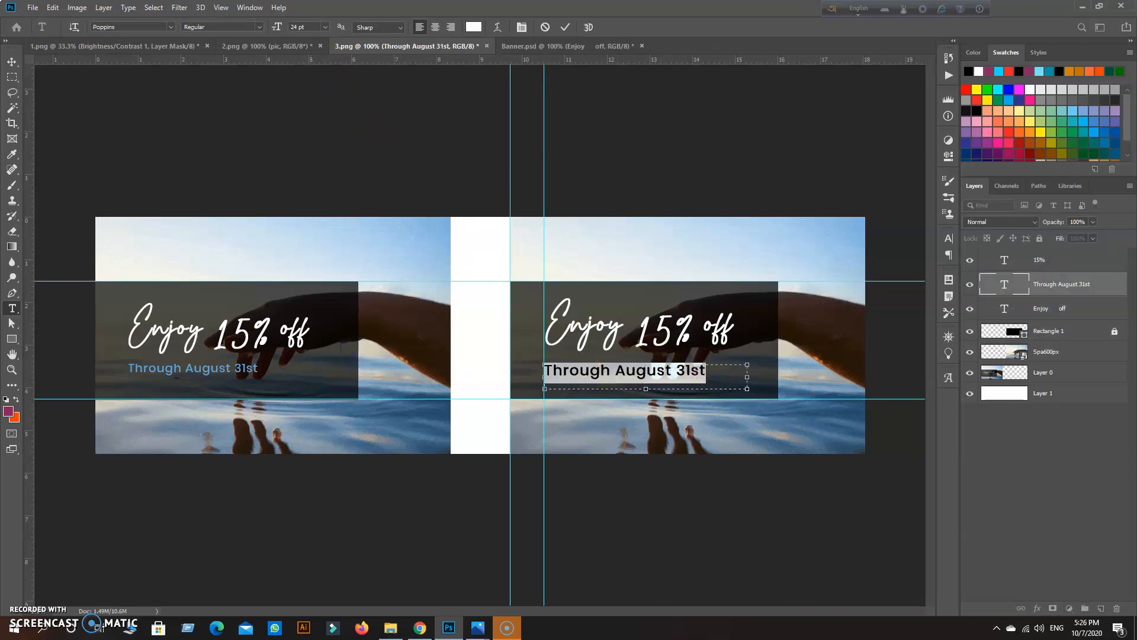
pyautogui.click(325, 27)
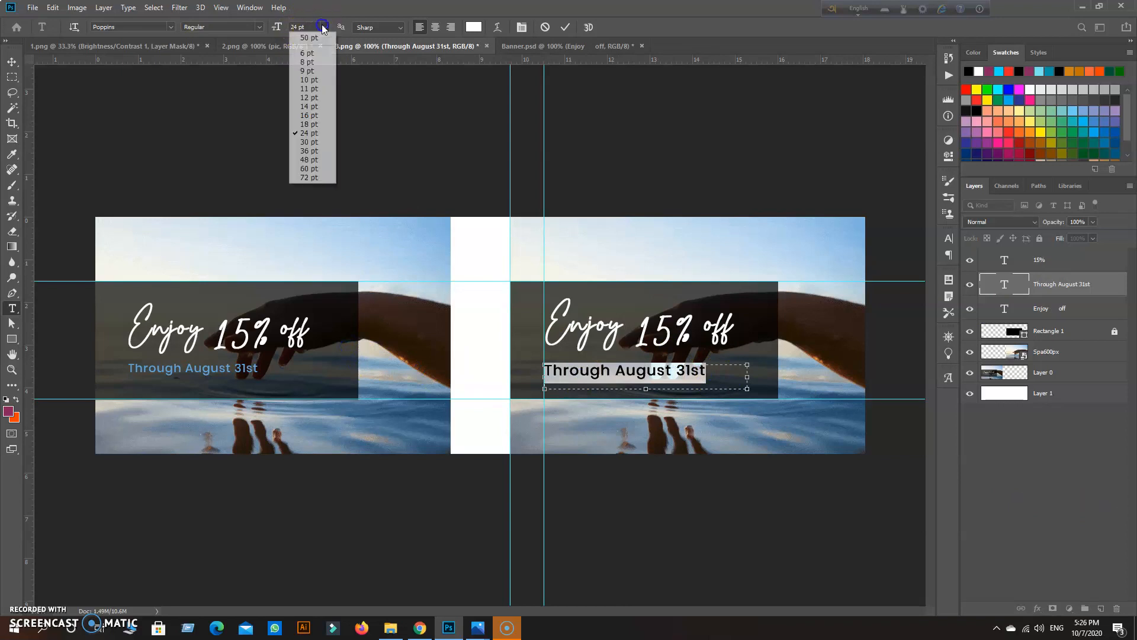
pyautogui.click(315, 123)
pyautogui.click(676, 367)
# Slightly widen the letter spacing of the whole "Through August 31st" line.
pyautogui.moveTo(676, 368); pyautogui.dragTo(539, 360)
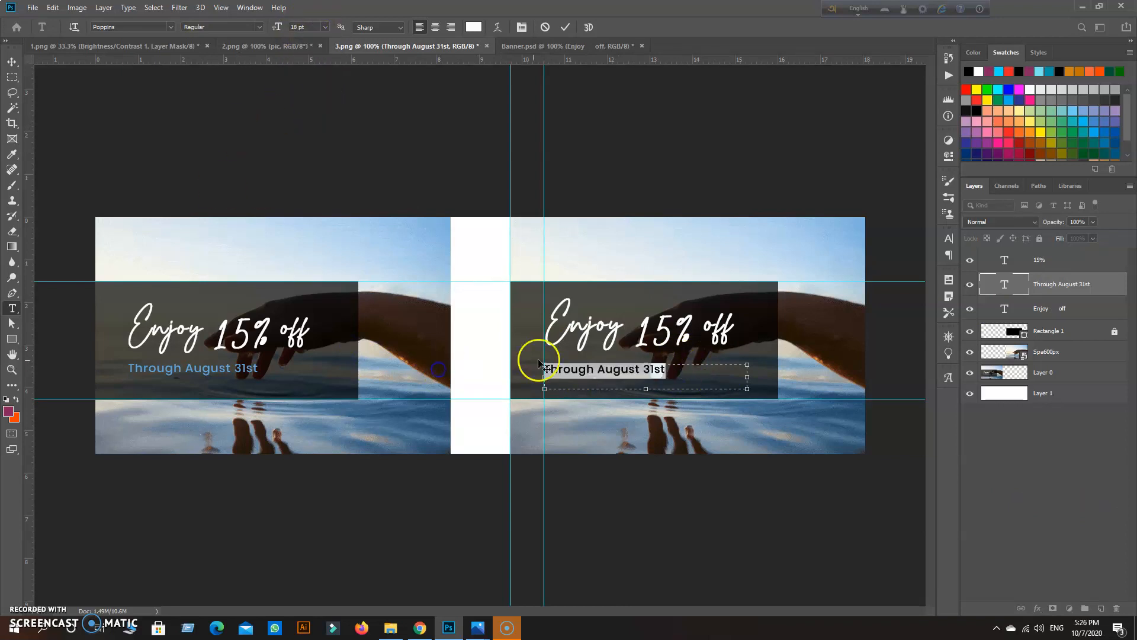
pyautogui.click(949, 239)
pyautogui.click(928, 281)
pyautogui.click(914, 403)
pyautogui.click(914, 233)
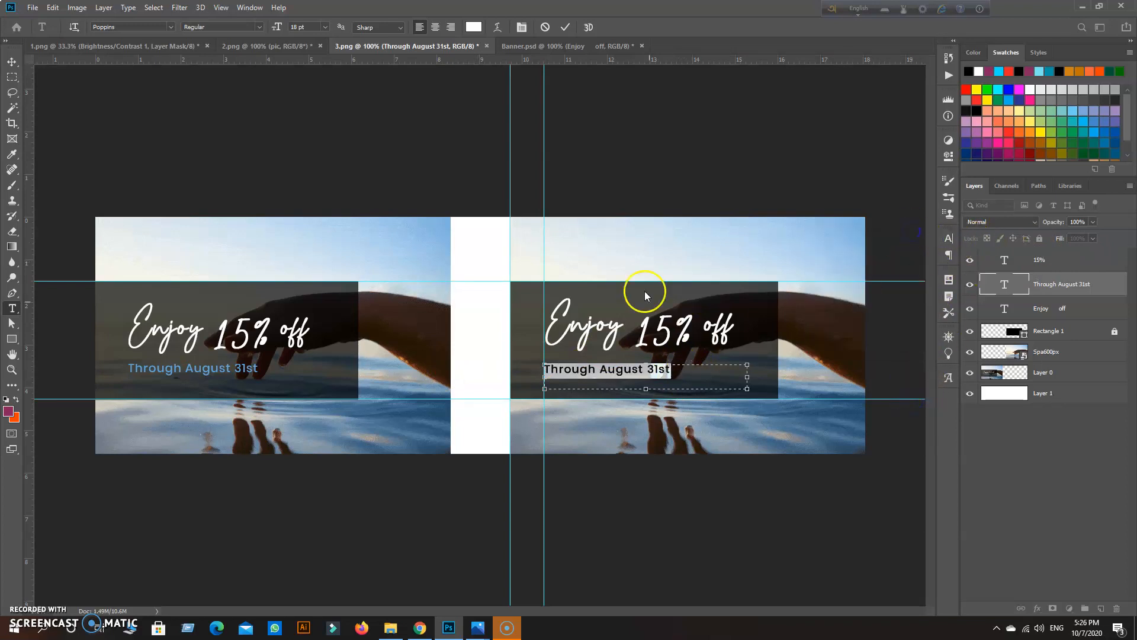
# Recolor the "Through August 31st" text light blue #62a5da, sampled from the original banner's date line.
pyautogui.click(473, 27)
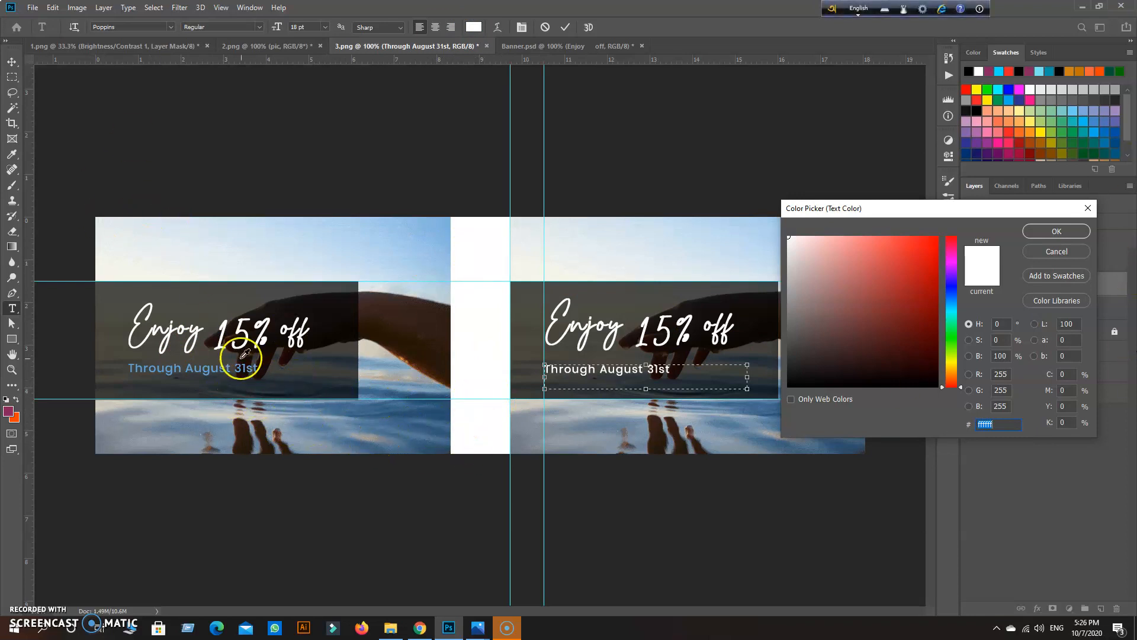
pyautogui.click(199, 366)
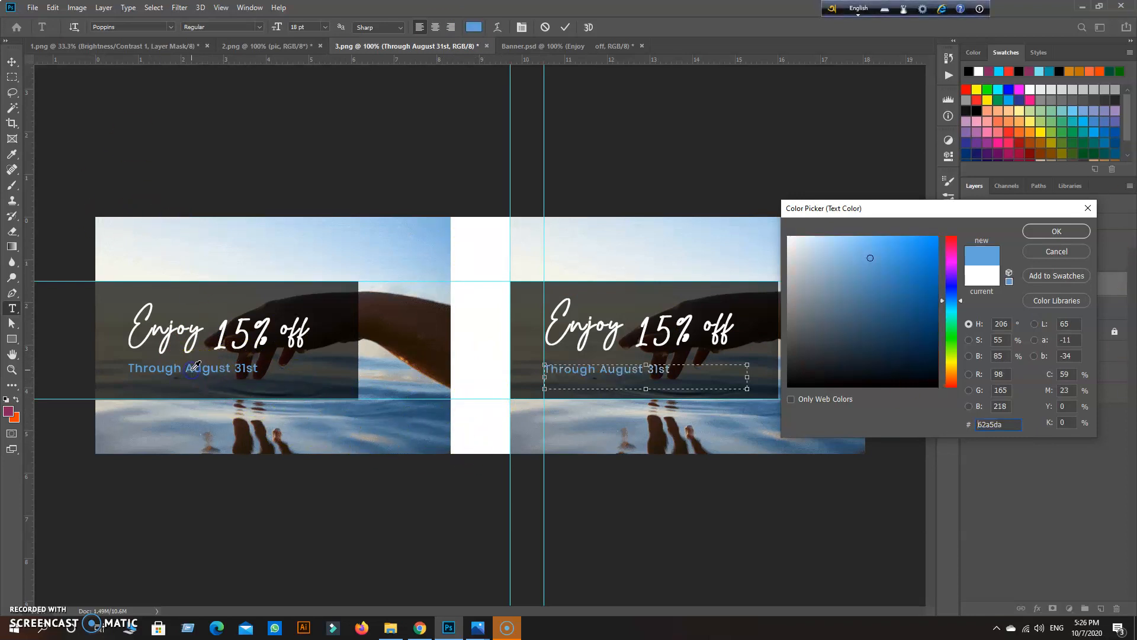
pyautogui.click(1057, 231)
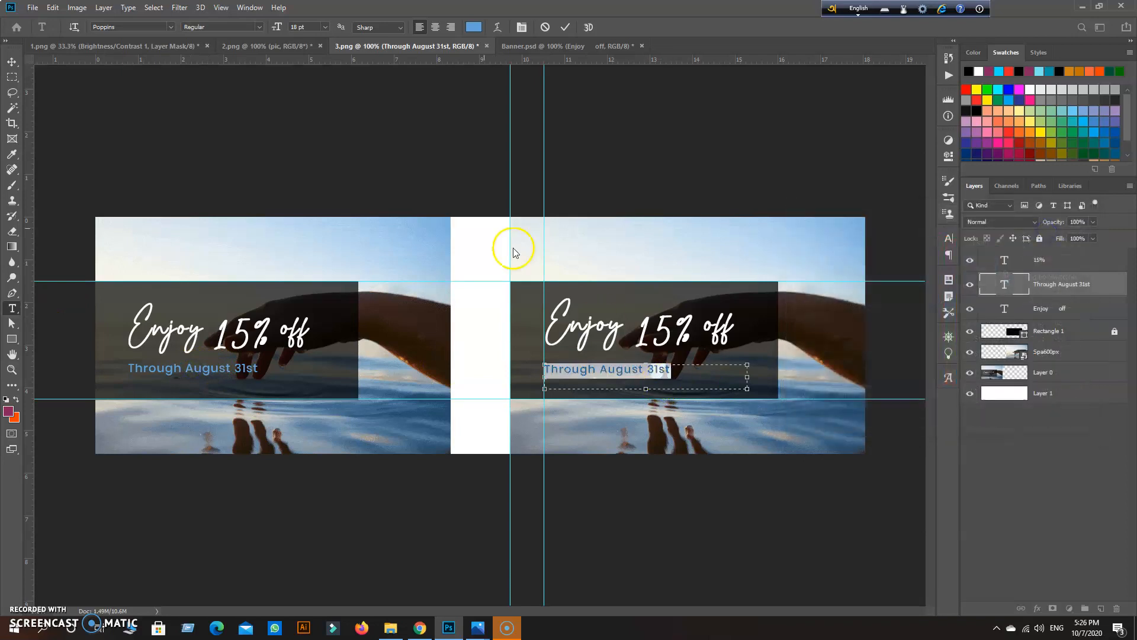
# Set the "Through August 31st" text to 20 pt, commit it, and hide the guides.
pyautogui.click(273, 26)
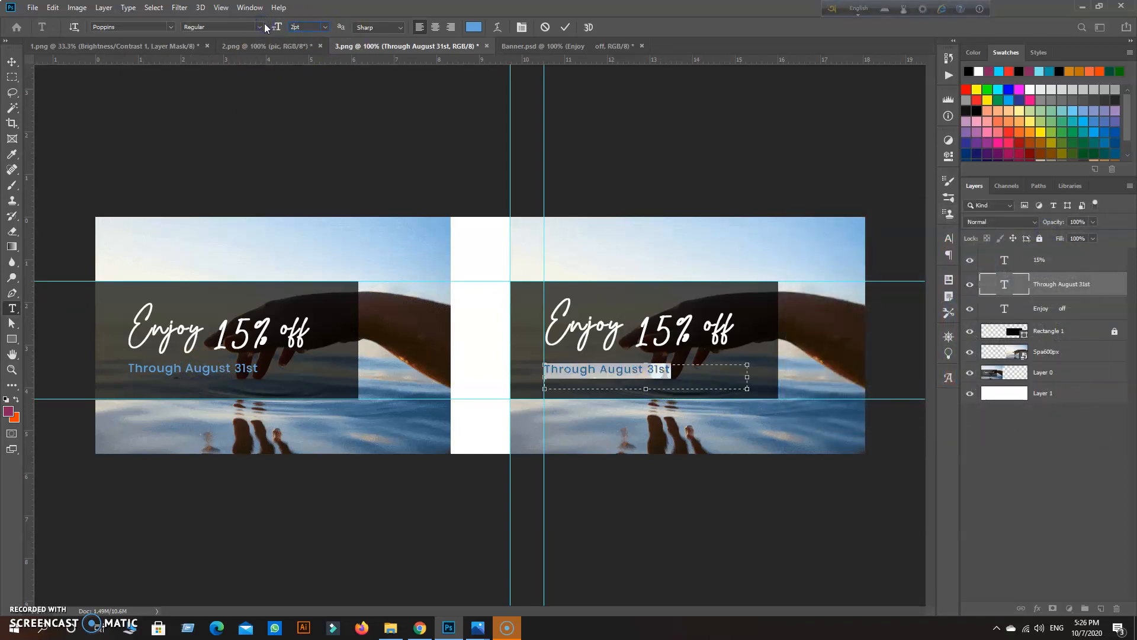
pyautogui.press('Return')
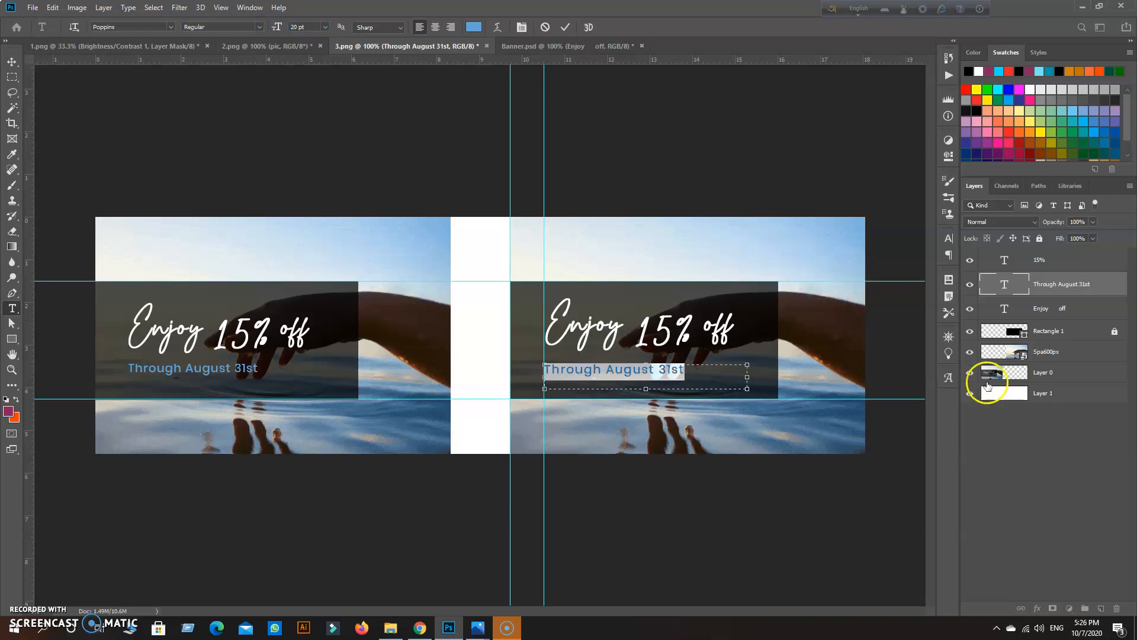
pyautogui.click(1030, 393)
pyautogui.hotkey('ctrl', ';')
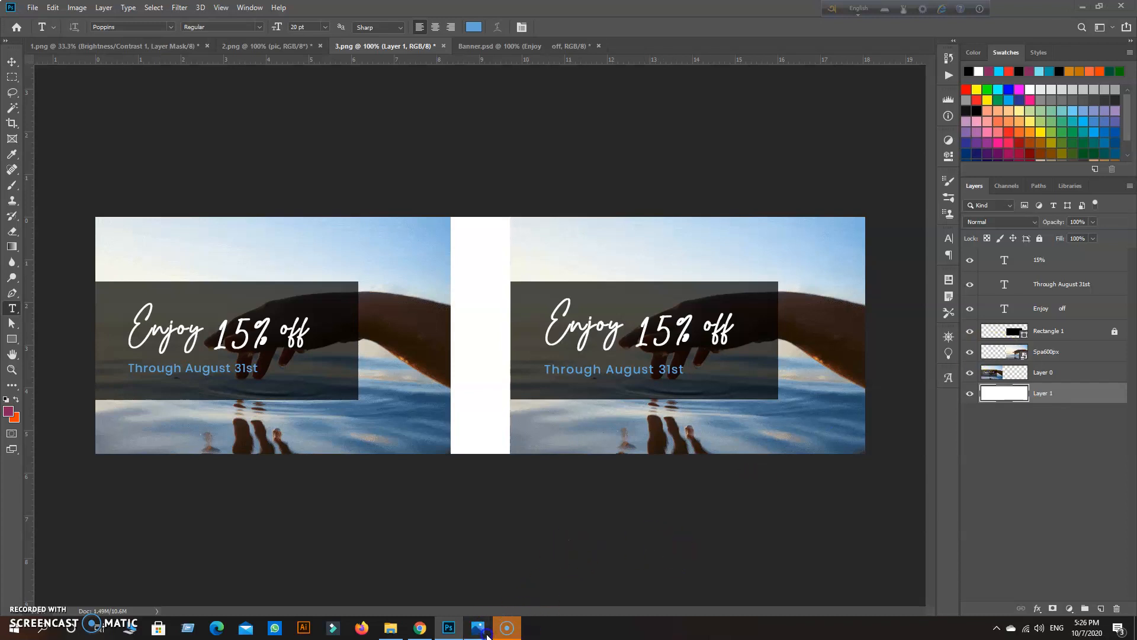
# Switch to Photos and browse the email mockups from m1.png to m4.png to examine their header banners.
pyautogui.moveTo(487, 635)
pyautogui.click(519, 581)
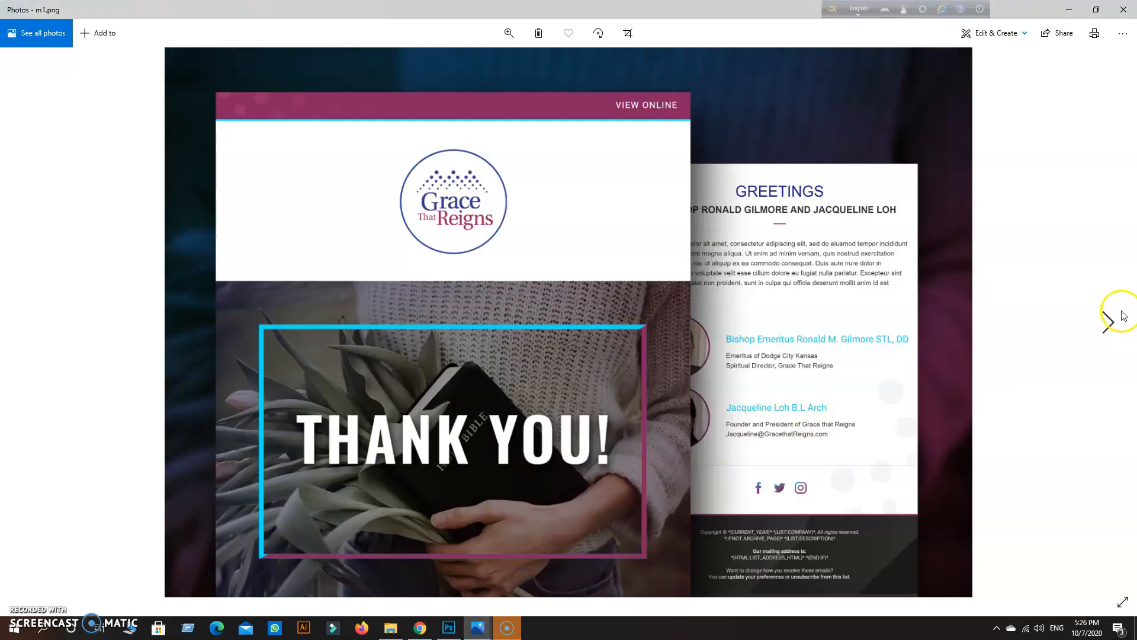
pyautogui.click(1122, 318)
pyautogui.click(1111, 323)
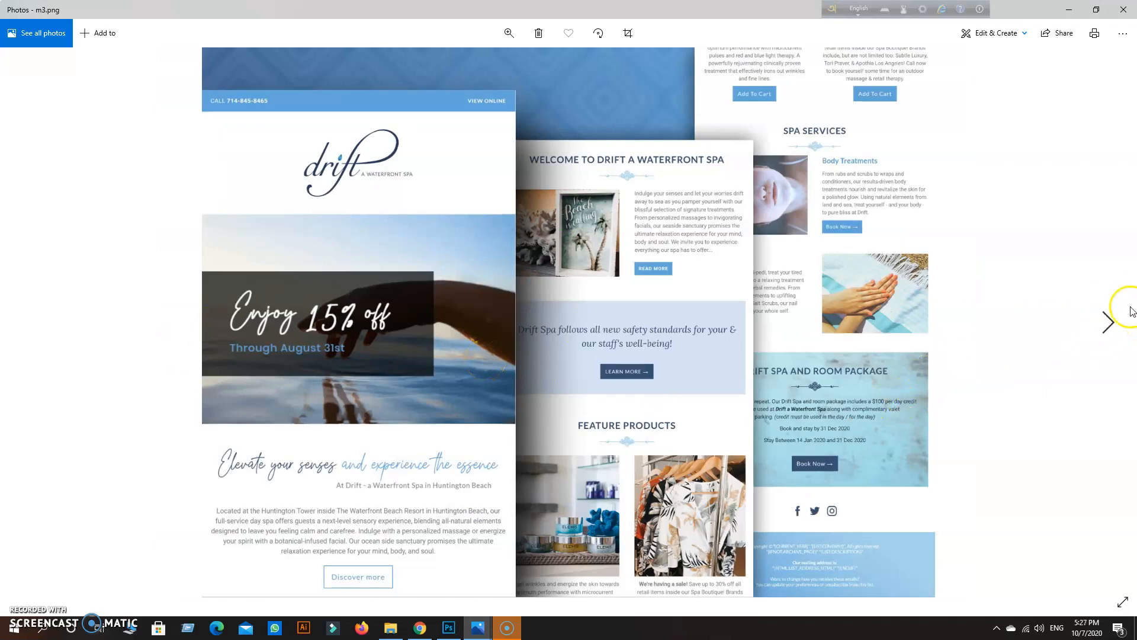
pyautogui.click(1117, 318)
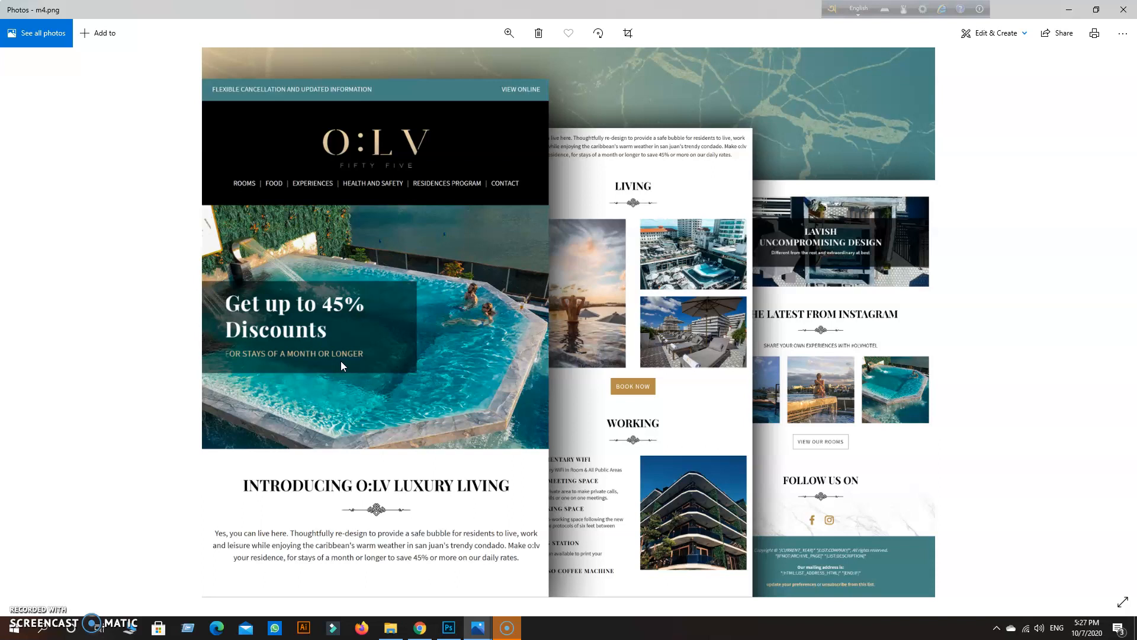
# Switch back to Photoshop and open the pharmacy reference image 5.png.
pyautogui.click(443, 632)
pyautogui.click(12, 63)
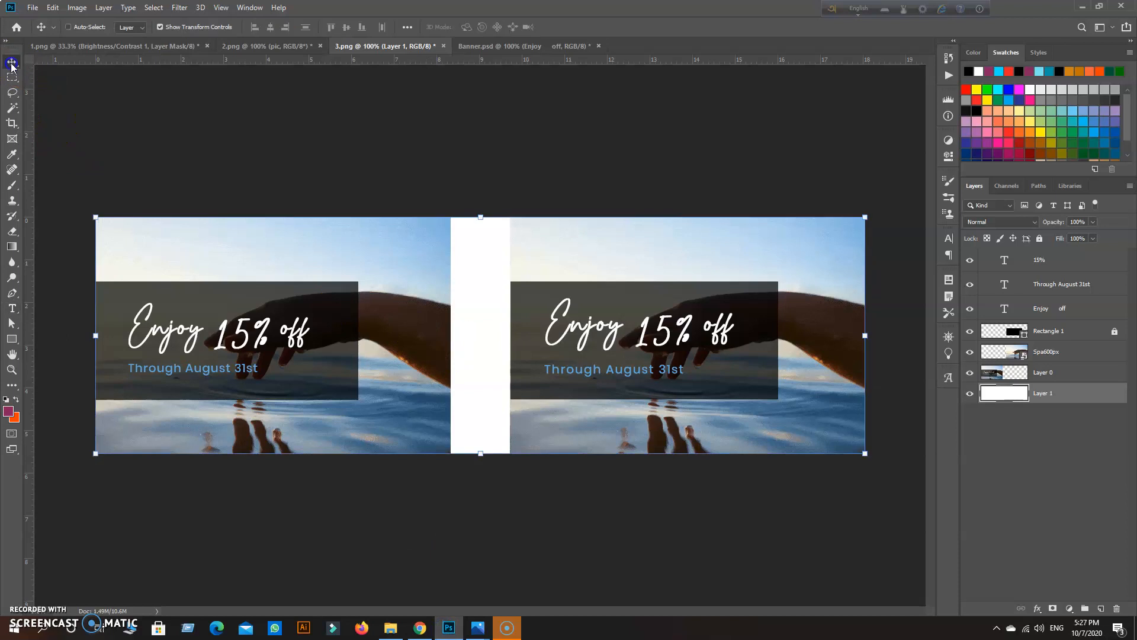
pyautogui.hotkey('ctrl', 'o')
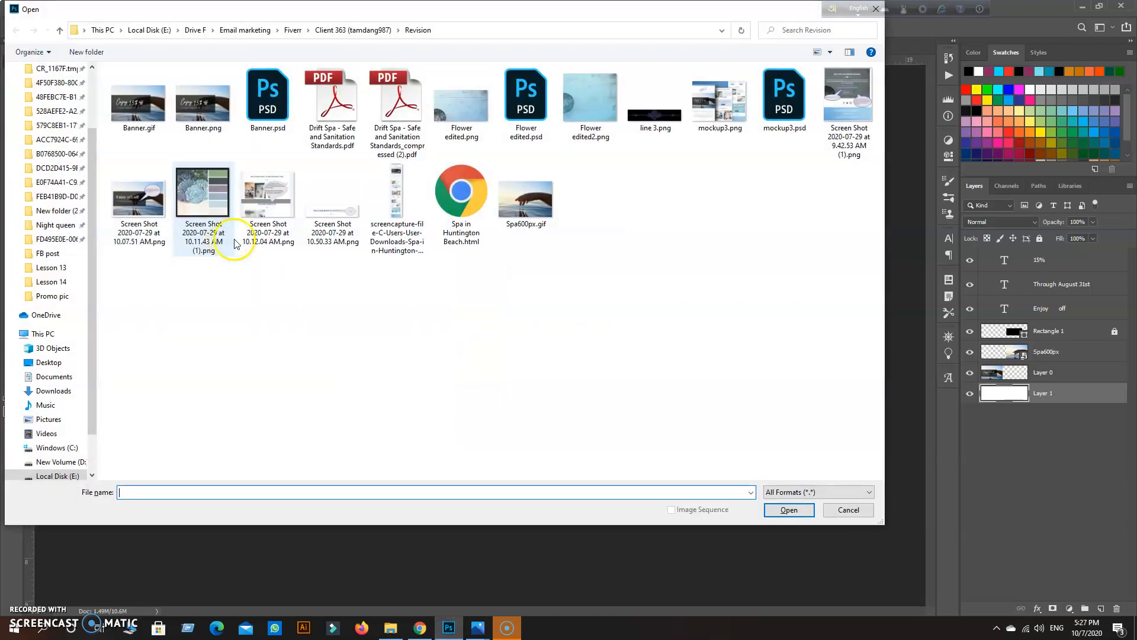
pyautogui.click(59, 280)
pyautogui.click(382, 119)
pyautogui.doubleClick(382, 119)
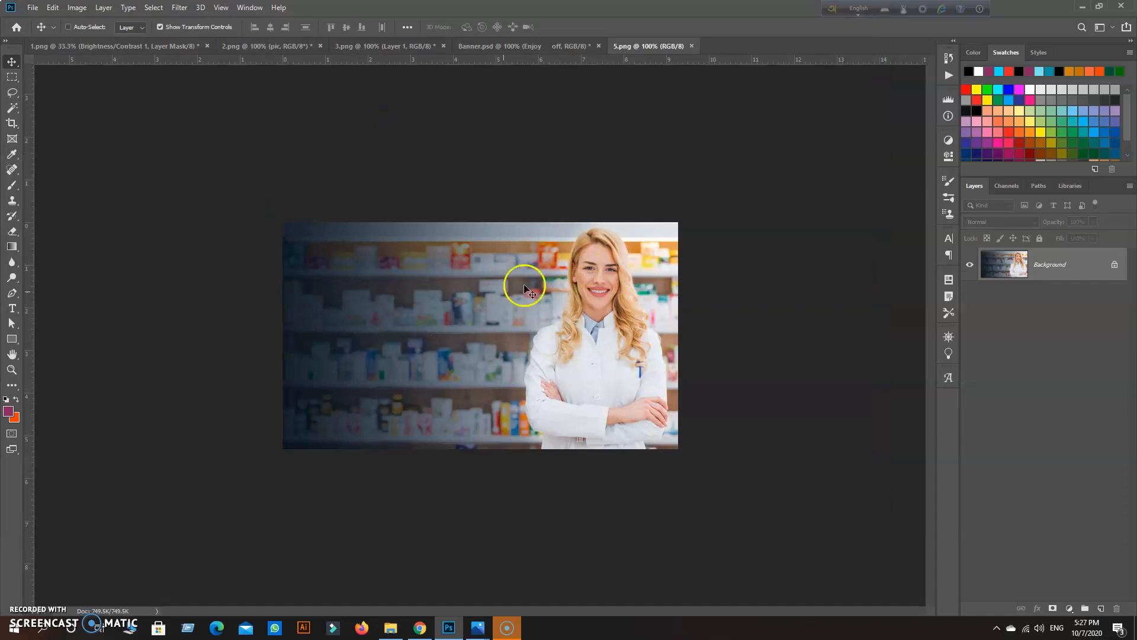
pyautogui.click(12, 122)
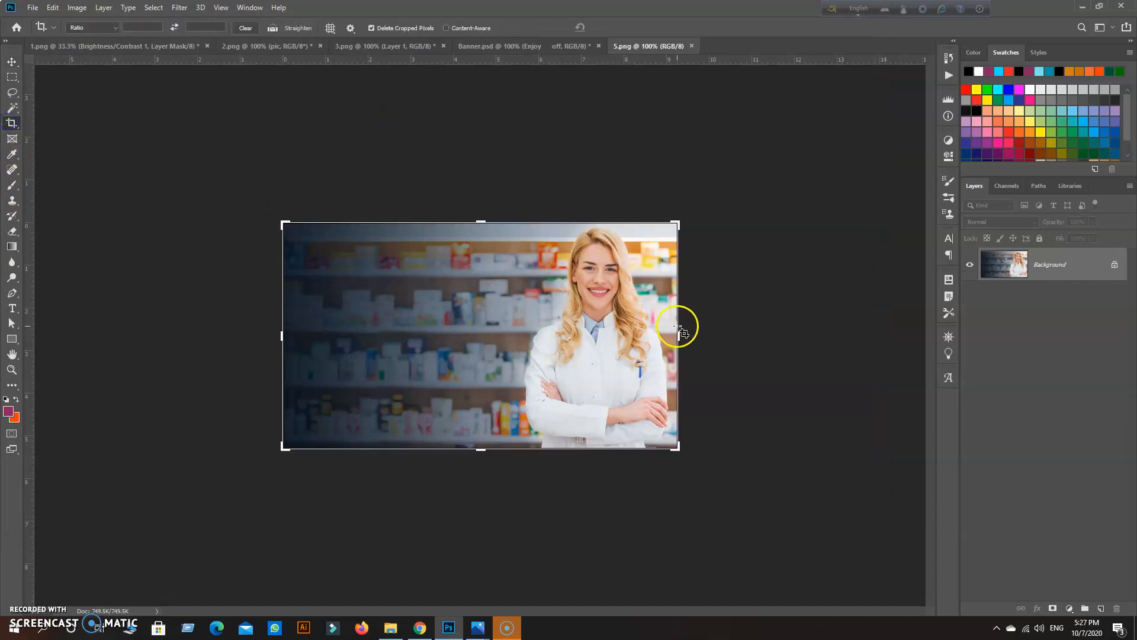
pyautogui.moveTo(677, 335); pyautogui.dragTo(879, 336)
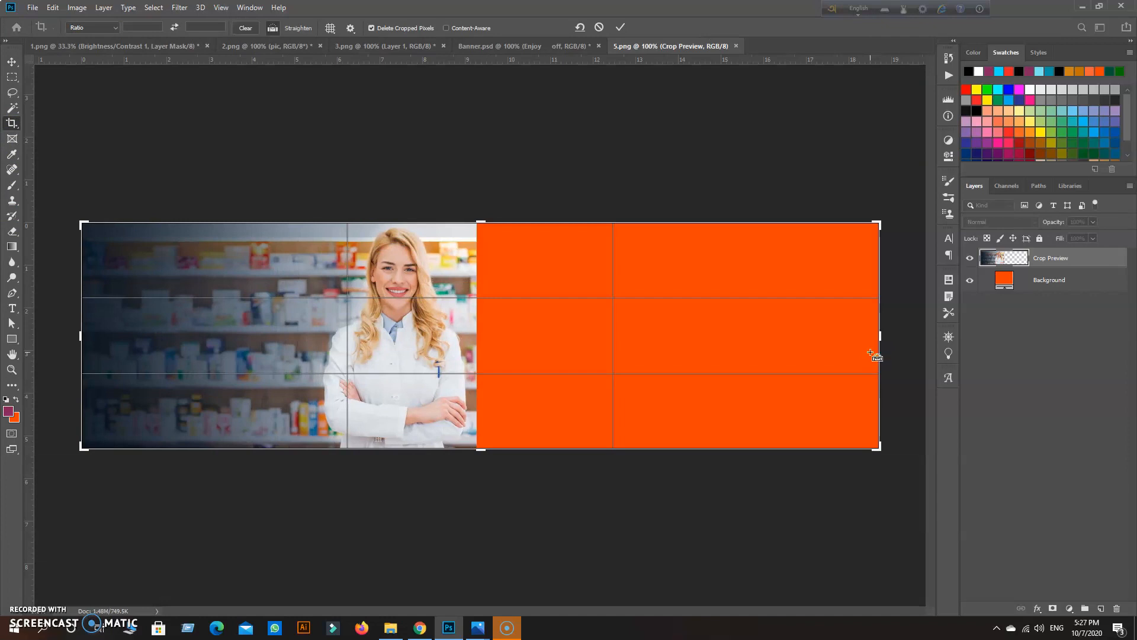
pyautogui.hotkey('ctrl', 'z')
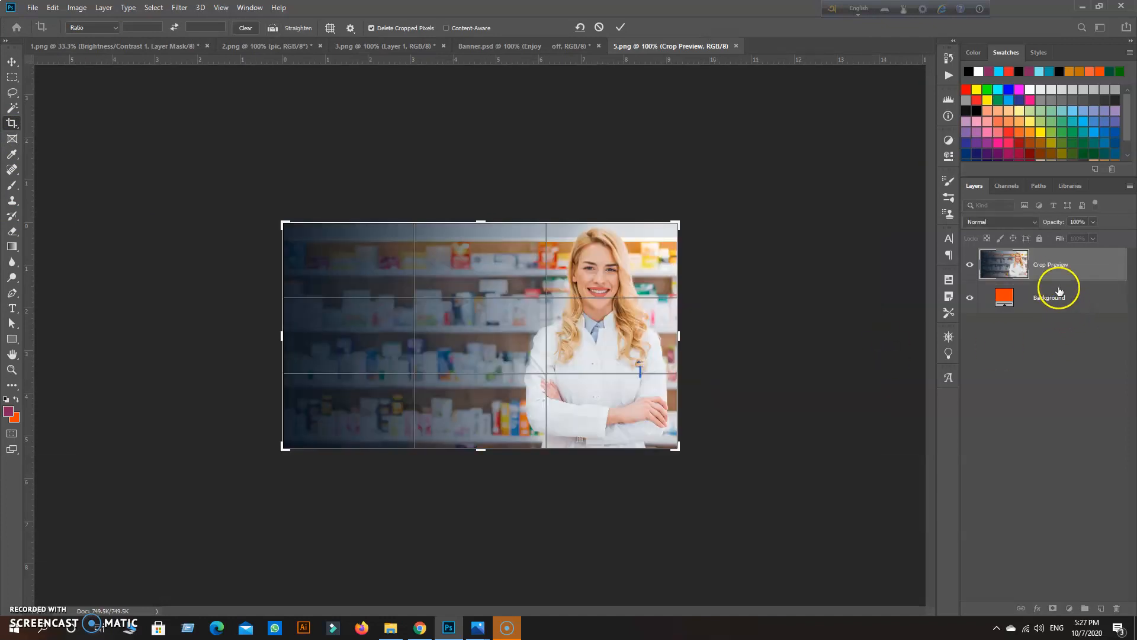
pyautogui.press('Return')
# Convert the locked background of 5.png into a regular layer, leaving its blending options at their defaults.
pyautogui.doubleClick(1116, 264)
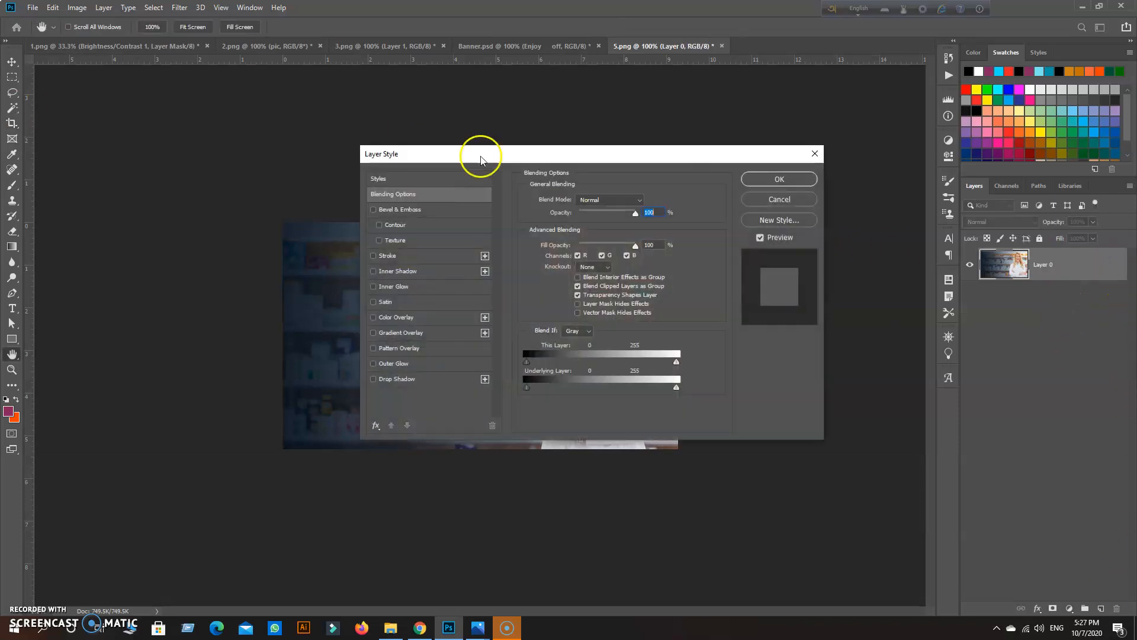
pyautogui.click(788, 175)
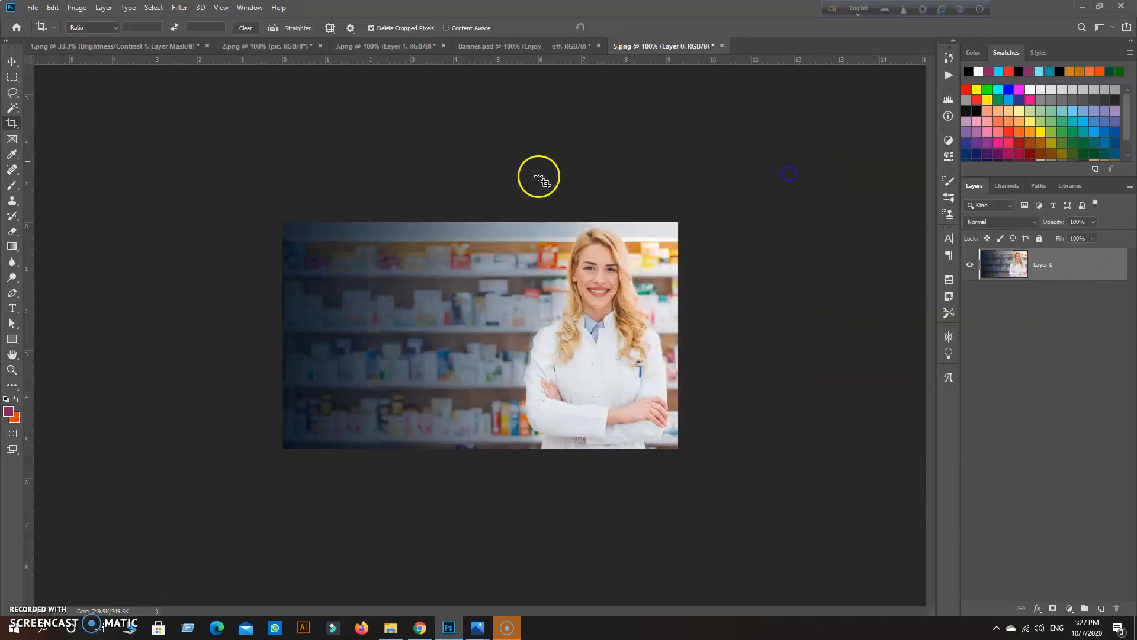
pyautogui.click(12, 61)
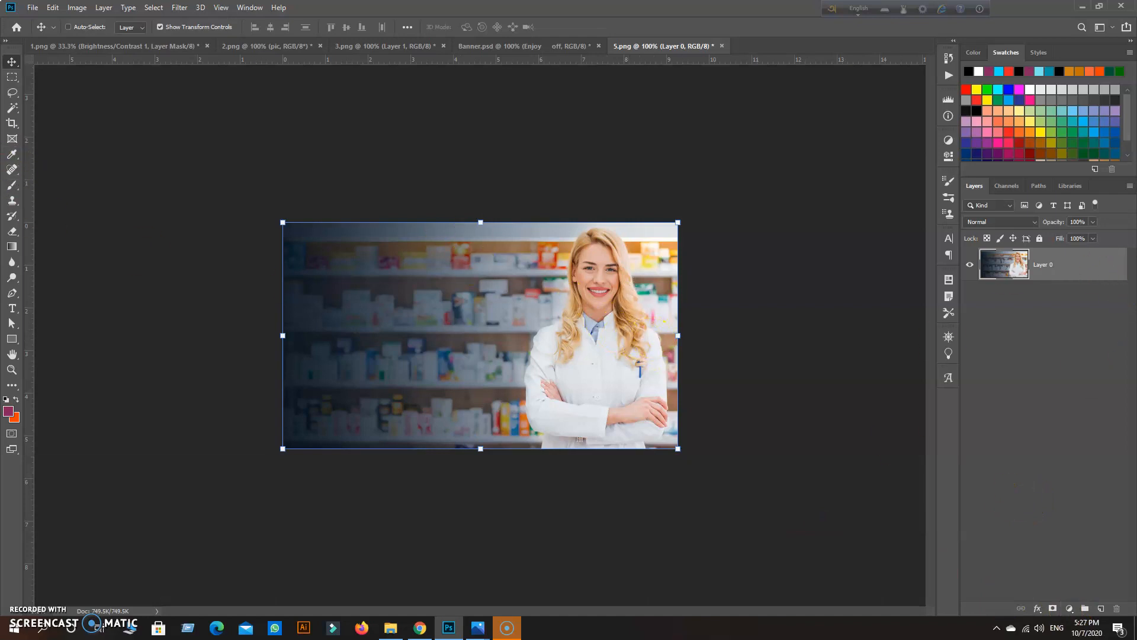
# Extend the canvas of 5.png to the right with the Crop tool to about twice the image's width.
pyautogui.click(12, 122)
pyautogui.moveTo(679, 335); pyautogui.dragTo(860, 350)
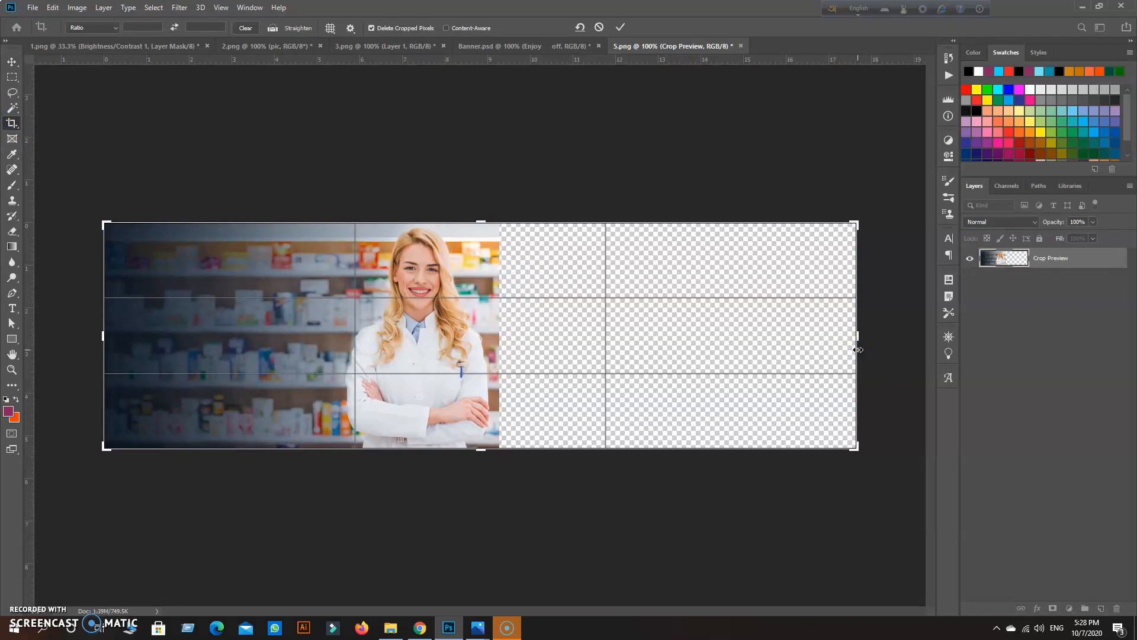
pyautogui.hotkey('ctrl', 'z')
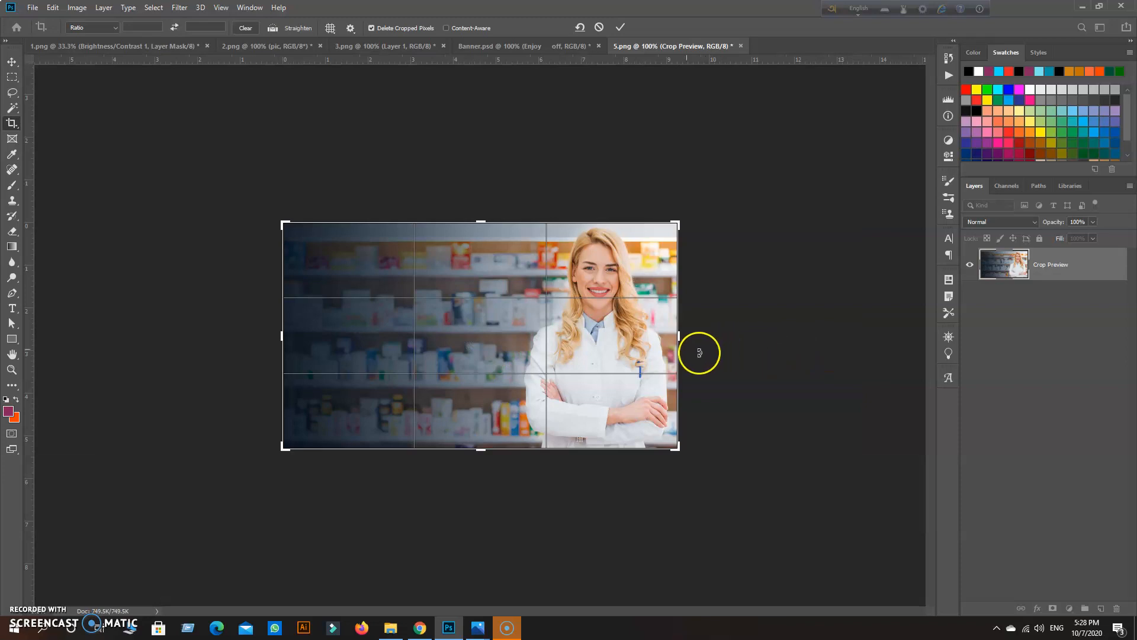
pyautogui.moveTo(681, 336); pyautogui.dragTo(879, 362)
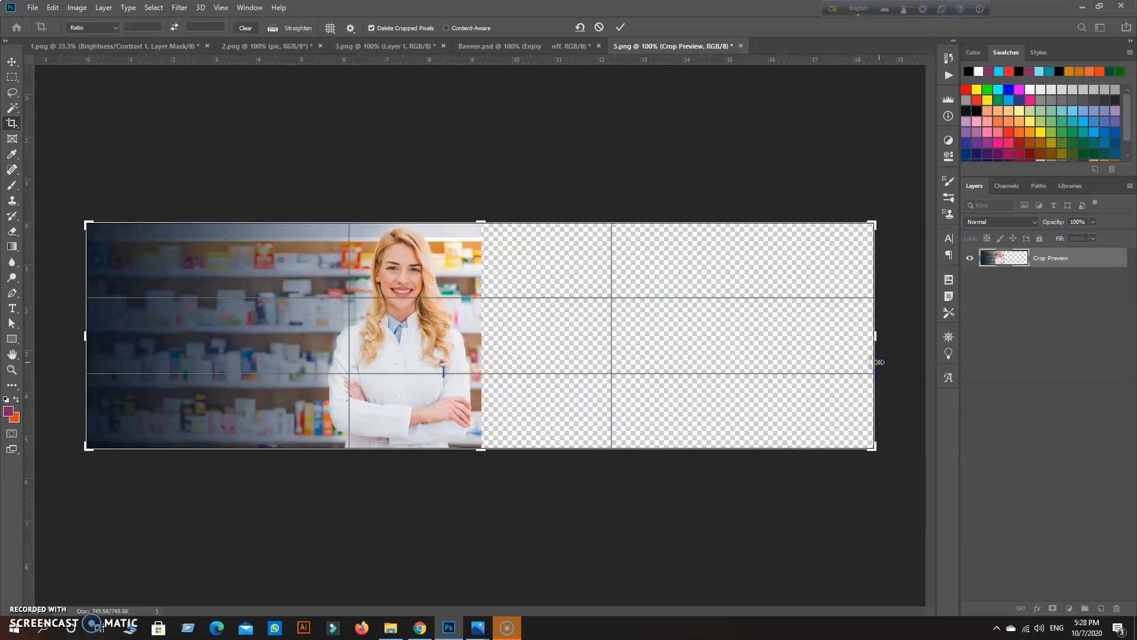
pyautogui.press('Return')
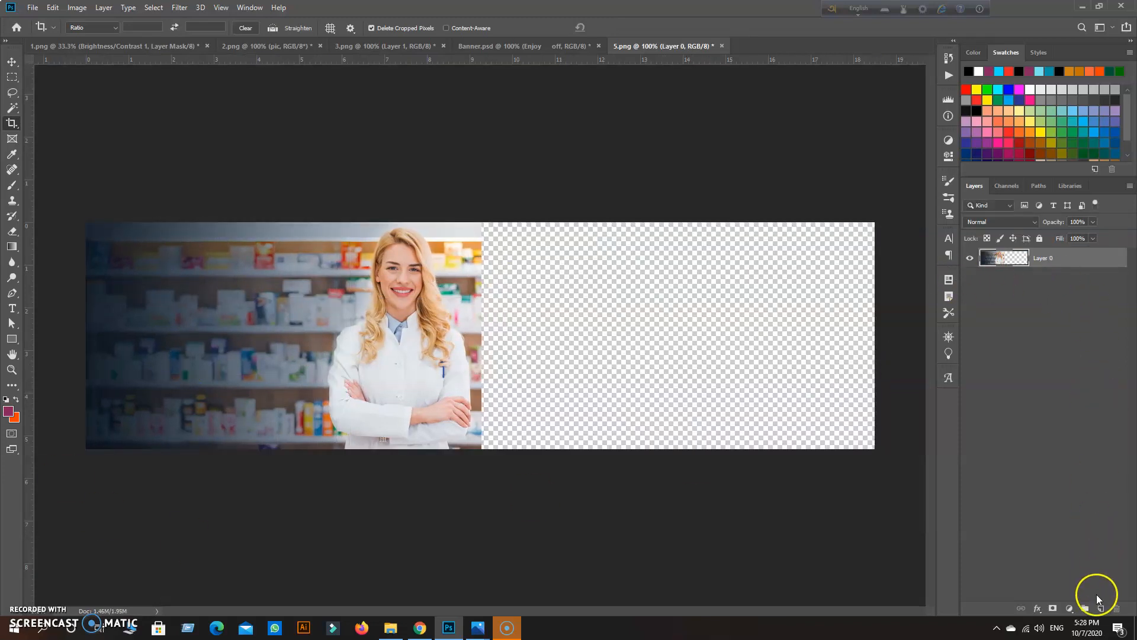
# Add a new layer, fill it with white, and move it beneath the pharmacist image layer.
pyautogui.click(1101, 607)
pyautogui.click(50, 7)
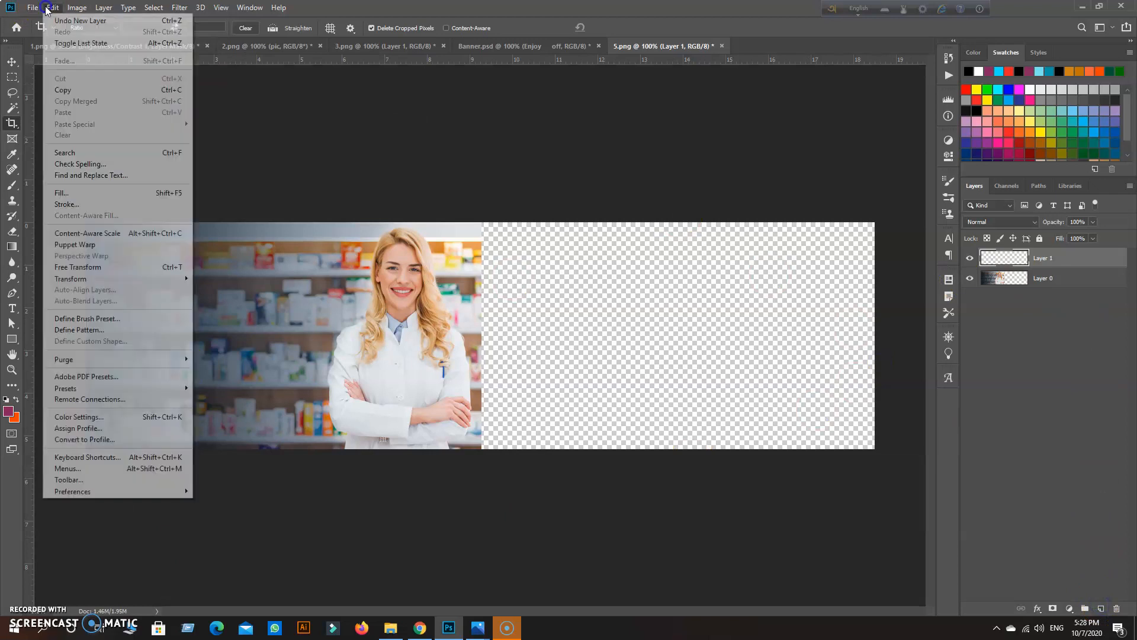
pyautogui.click(75, 194)
pyautogui.click(808, 159)
pyautogui.moveTo(1010, 257); pyautogui.dragTo(1066, 307)
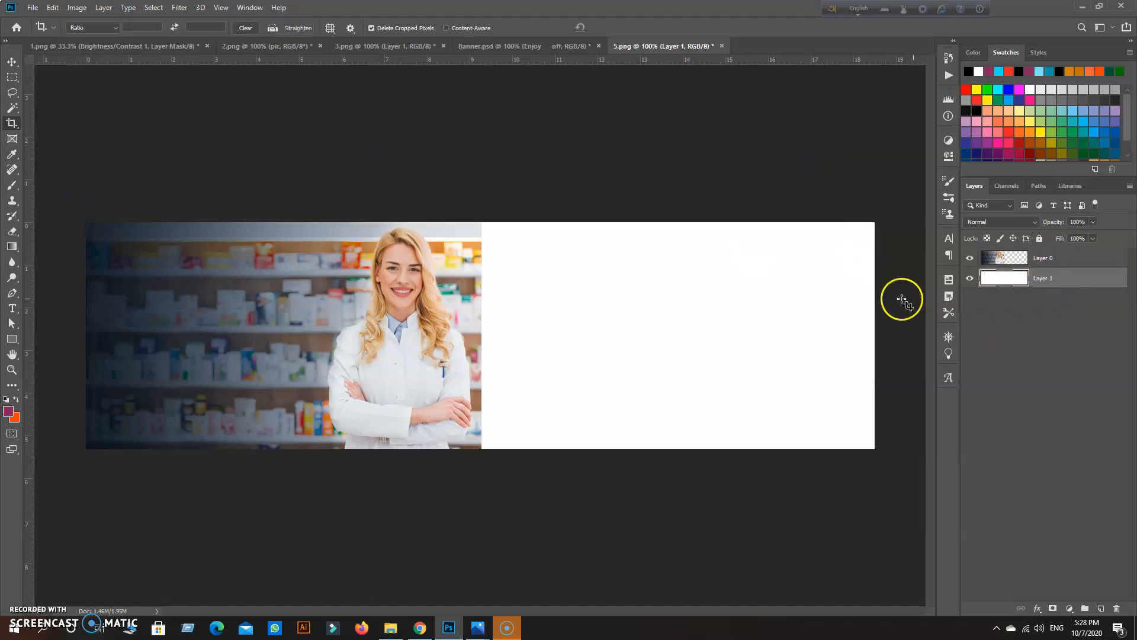
# Try to embed Banner.psd from Drive F > Email marketing > Fiverr > Client 381 (shadepharm) into 5.png, and discard the placed image.
pyautogui.click(1075, 259)
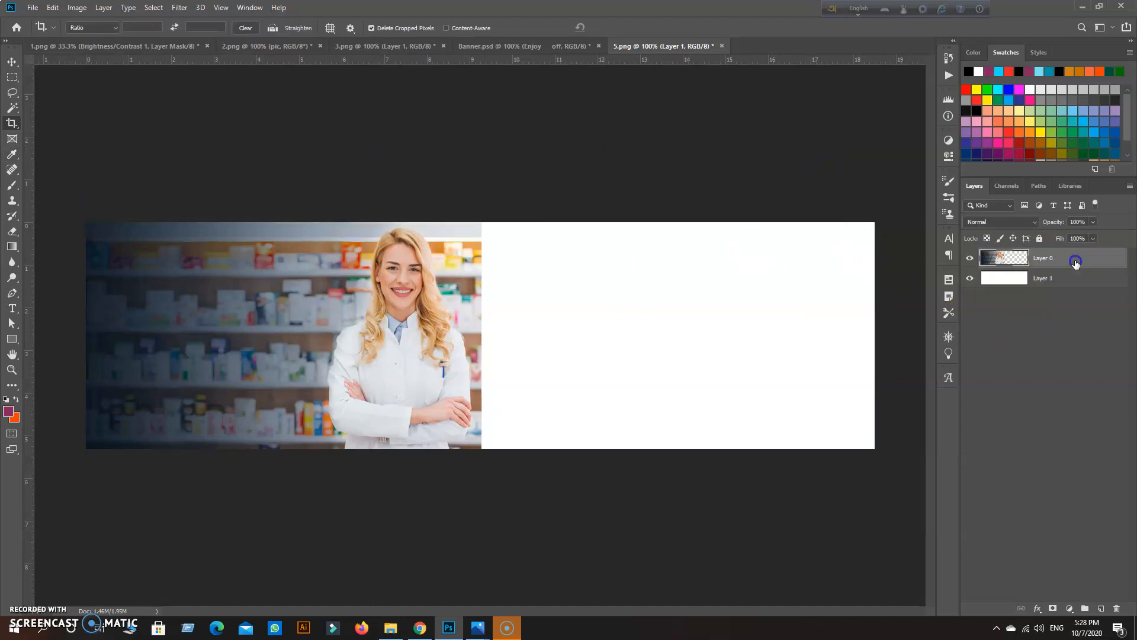
pyautogui.click(11, 62)
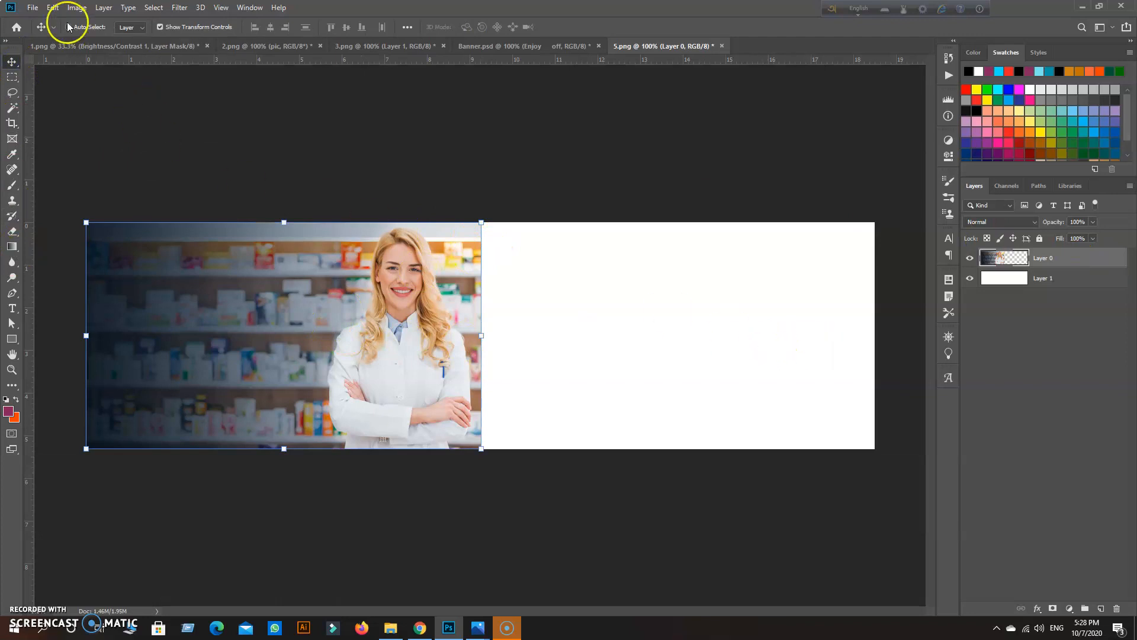
pyautogui.click(33, 8)
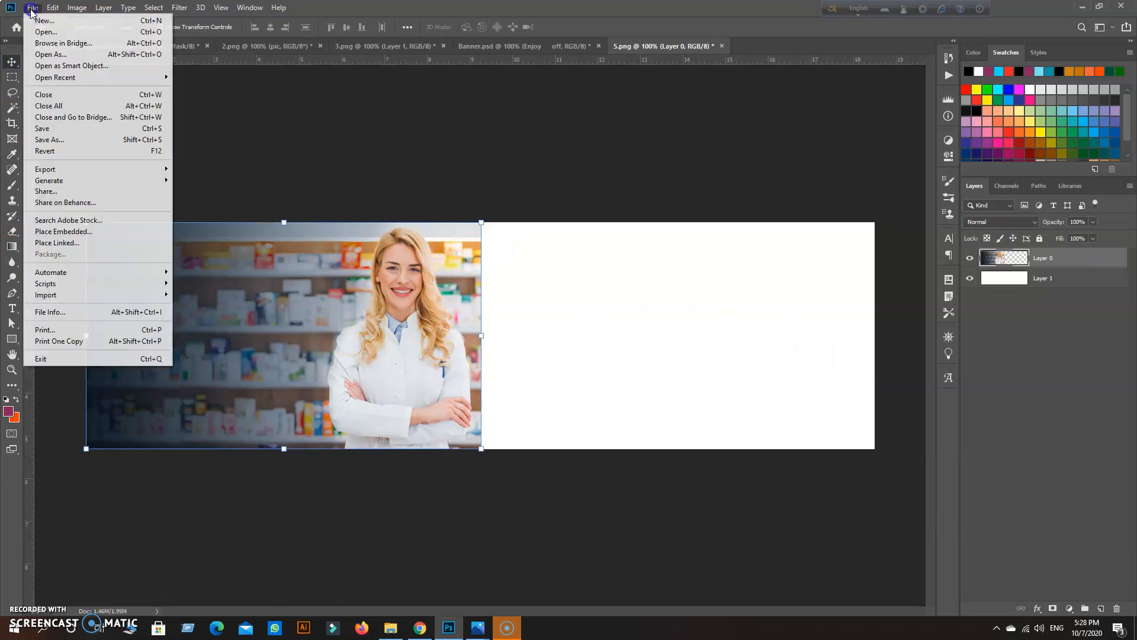
pyautogui.click(75, 232)
pyautogui.click(382, 121)
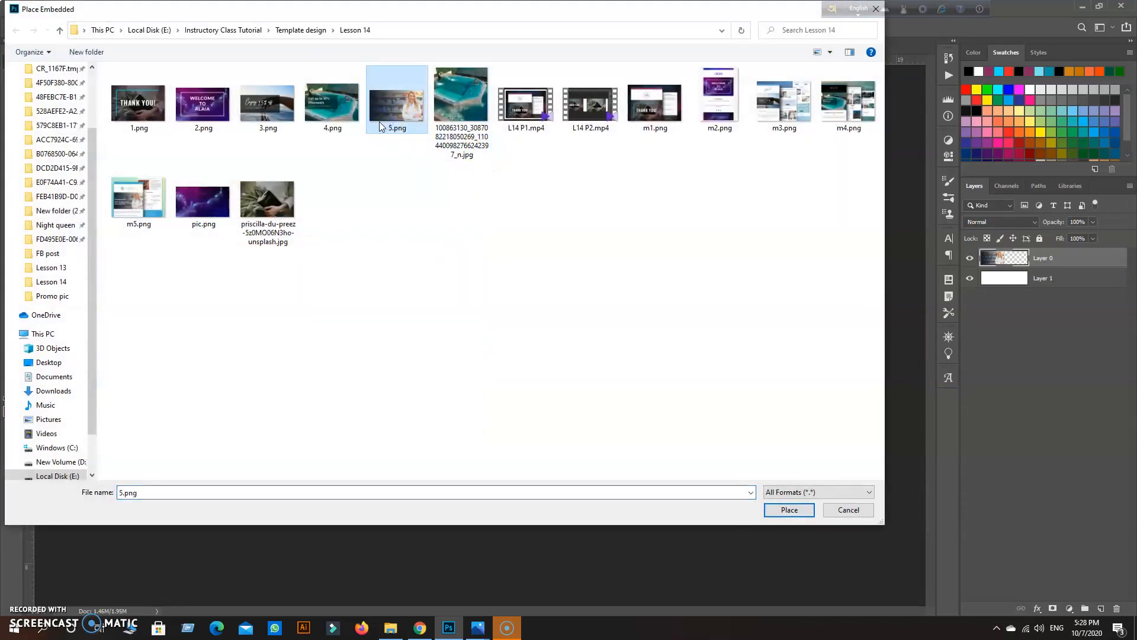
pyautogui.click(291, 205)
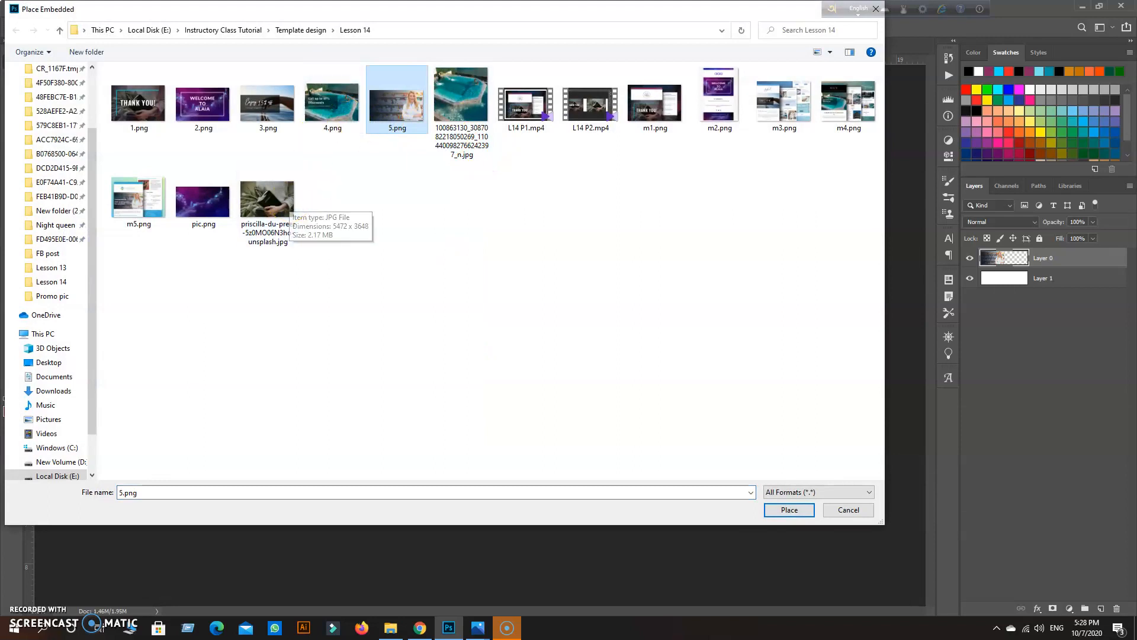
pyautogui.click(58, 476)
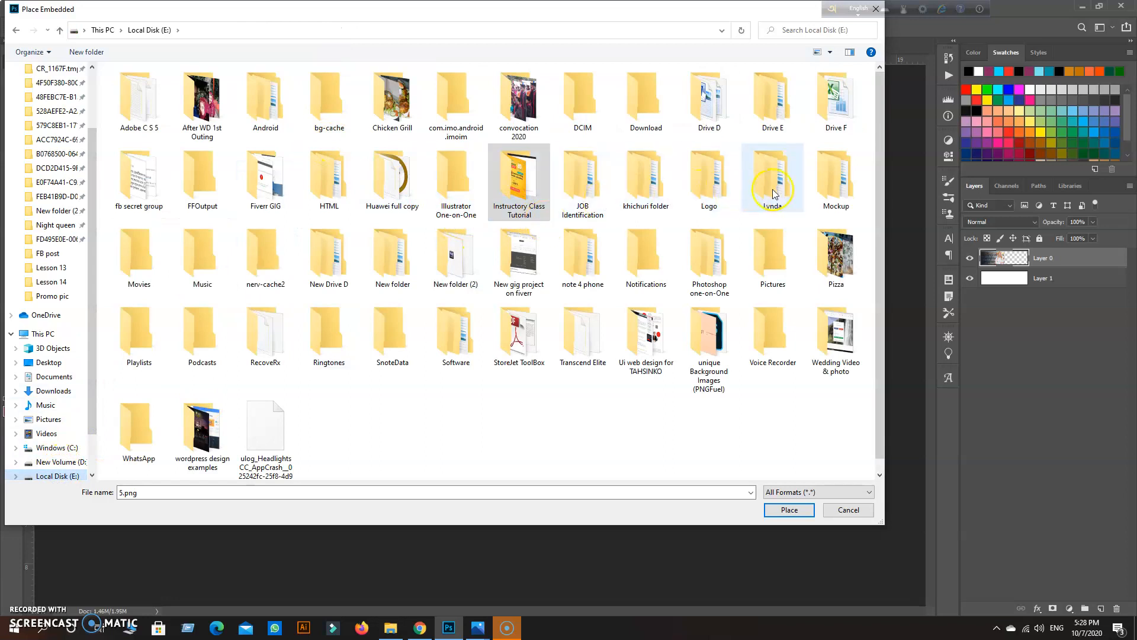
pyautogui.doubleClick(836, 110)
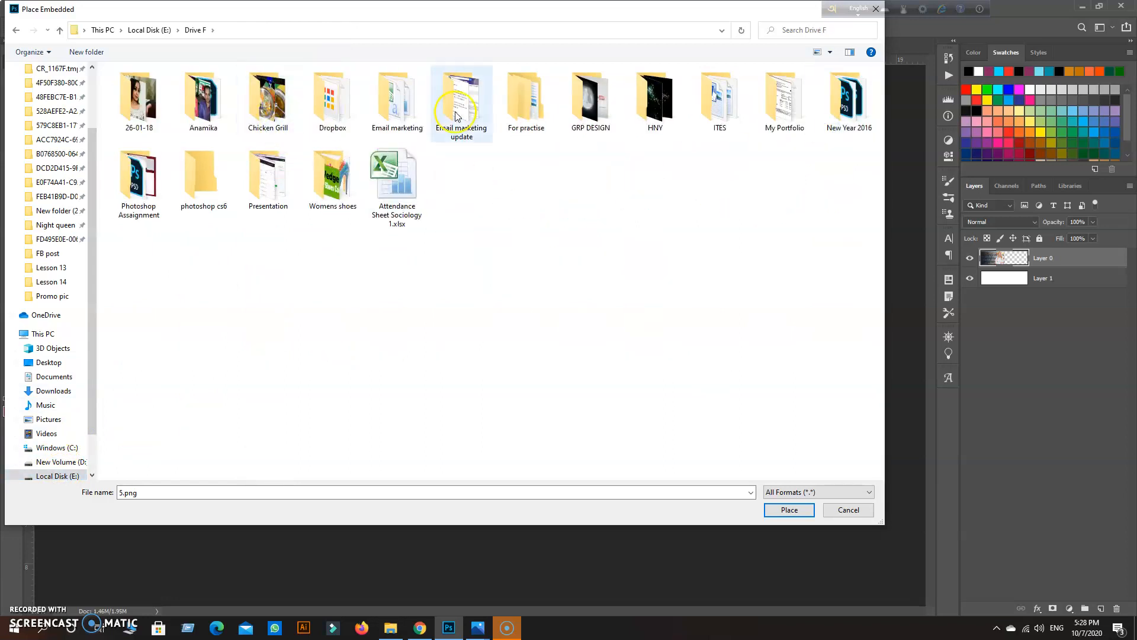
pyautogui.doubleClick(409, 109)
pyautogui.doubleClick(484, 114)
pyautogui.scroll(-5, 520, 317)
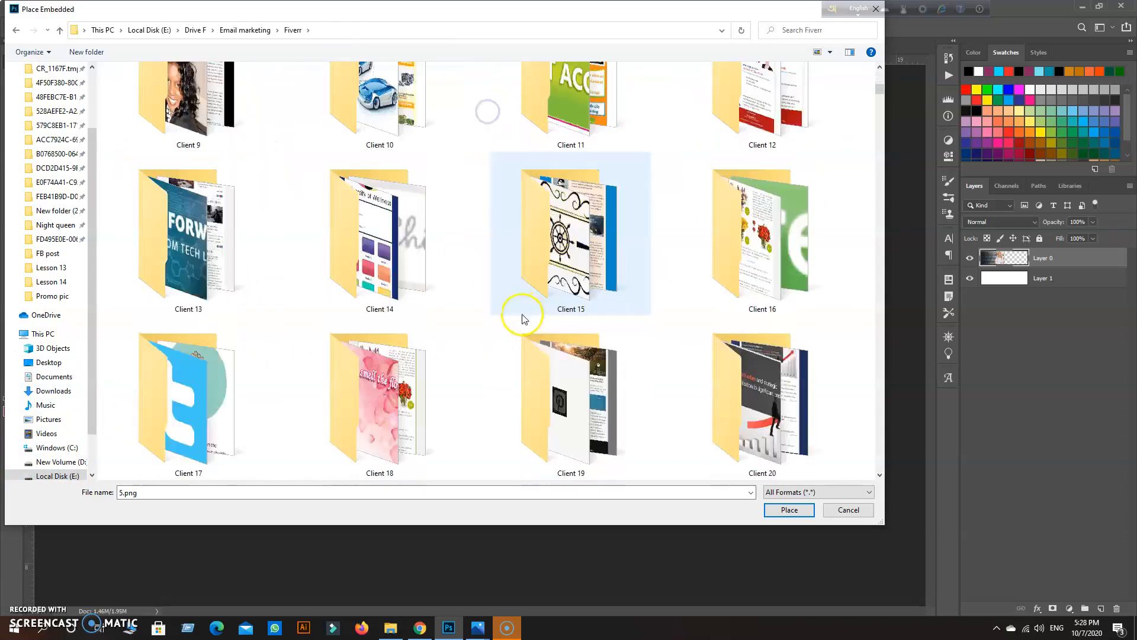
pyautogui.moveTo(881, 111); pyautogui.dragTo(868, 414)
pyautogui.doubleClick(633, 343)
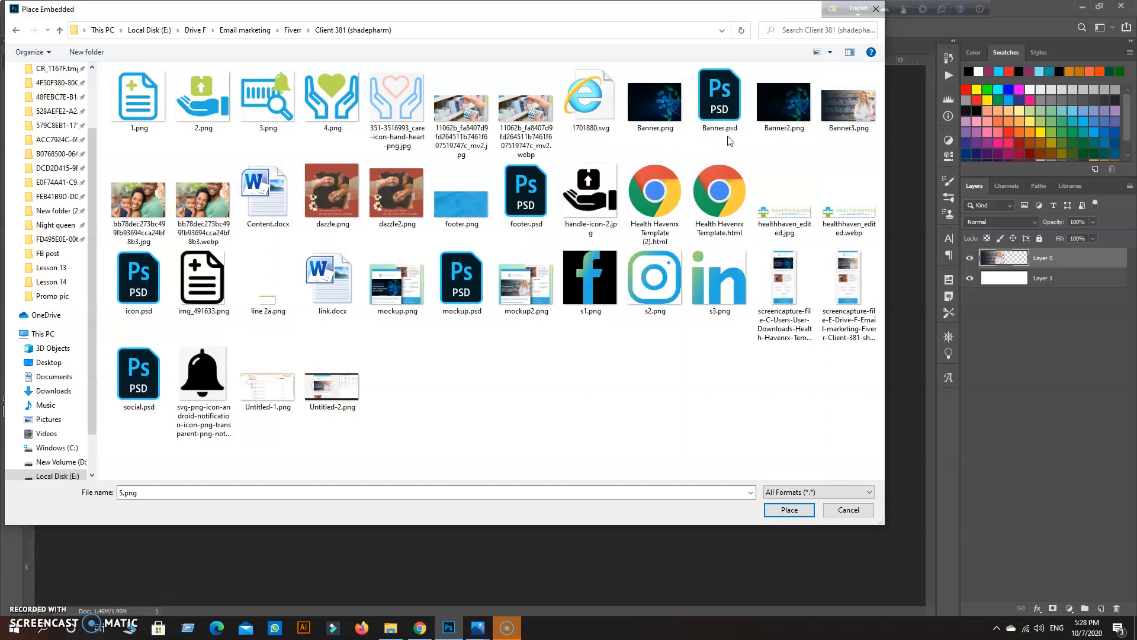
pyautogui.doubleClick(722, 118)
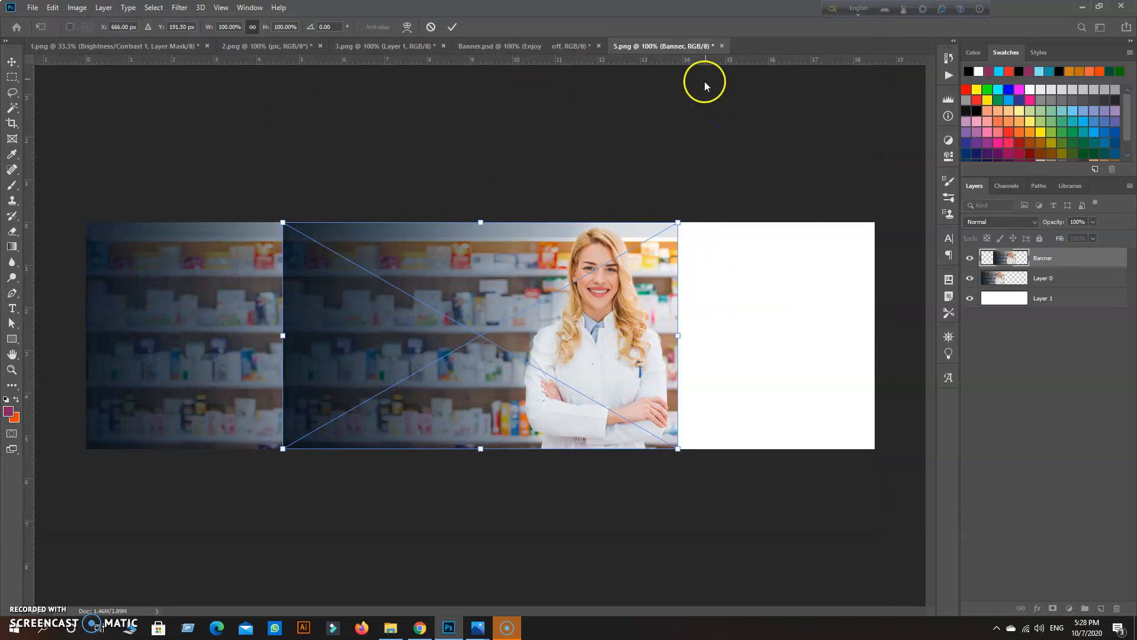
pyautogui.moveTo(1045, 259); pyautogui.dragTo(1118, 607)
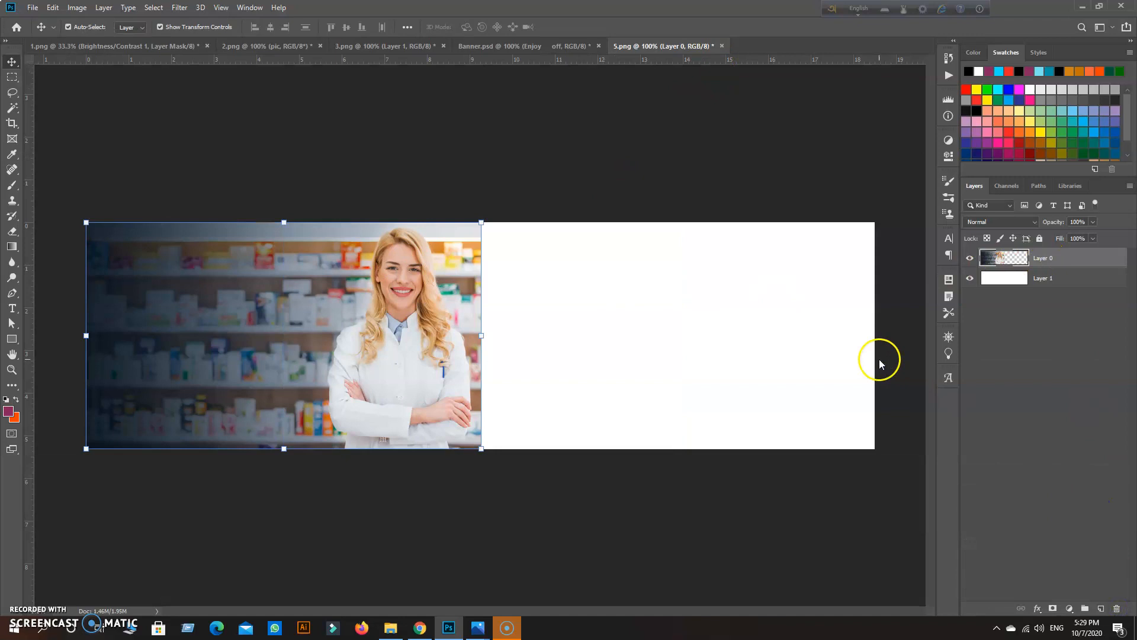
# Open the pharmacy Banner.psd and copy its Layer 3 and Layer 4 together into 5.png, aligned with the canvas's right end.
pyautogui.hotkey('ctrl', 'o')
pyautogui.doubleClick(729, 91)
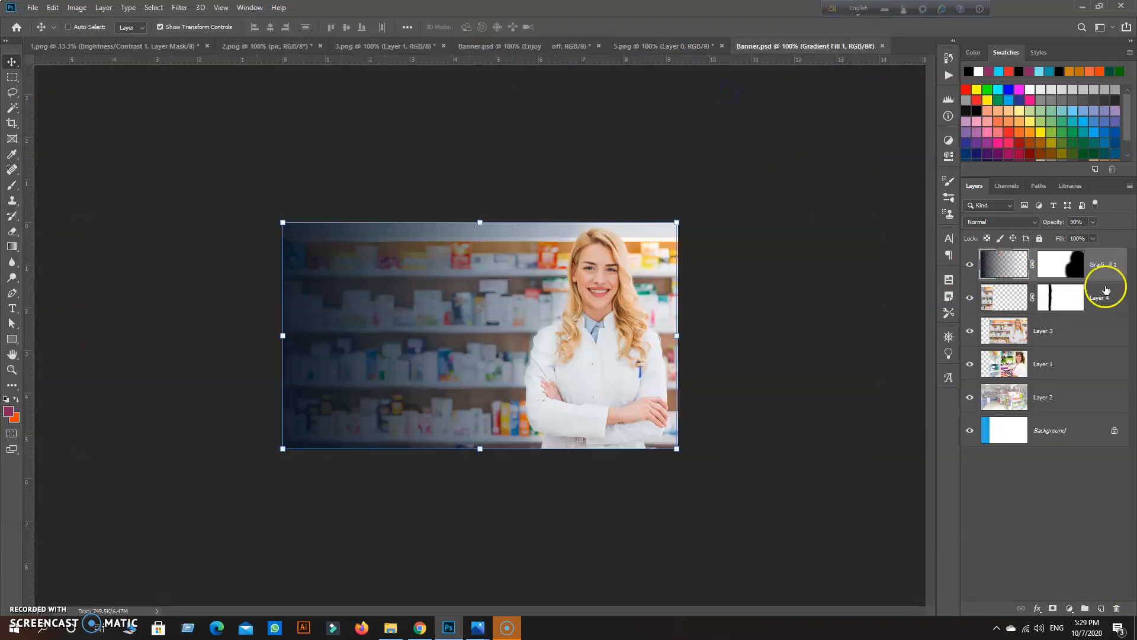
pyautogui.click(985, 328)
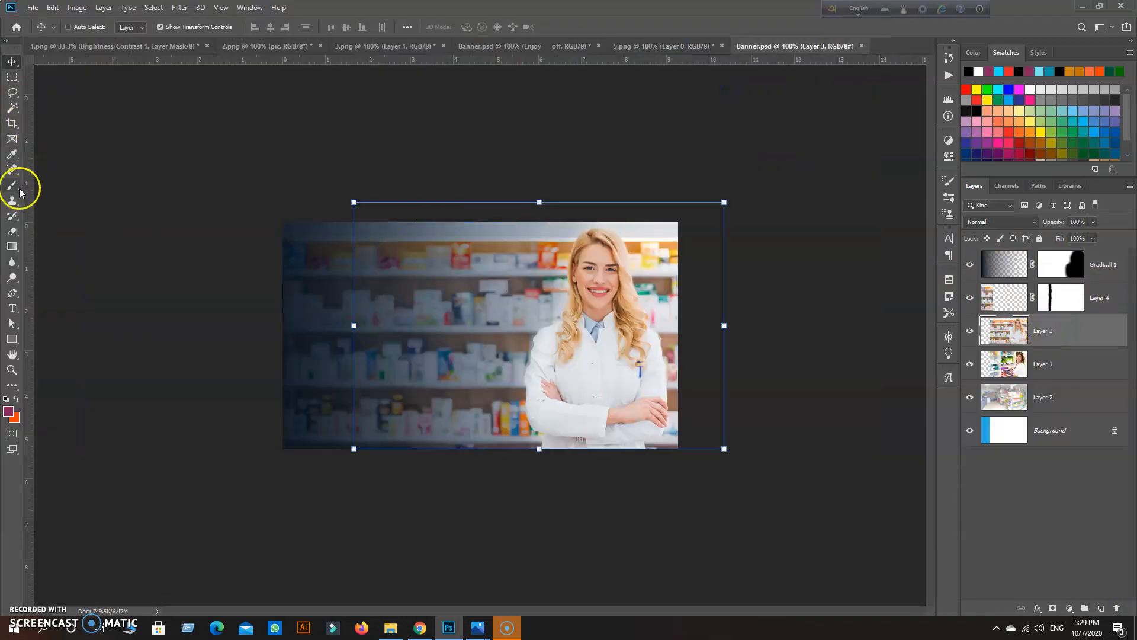
pyautogui.keyDown('shift'); pyautogui.click(1102, 296); pyautogui.keyUp('shift')
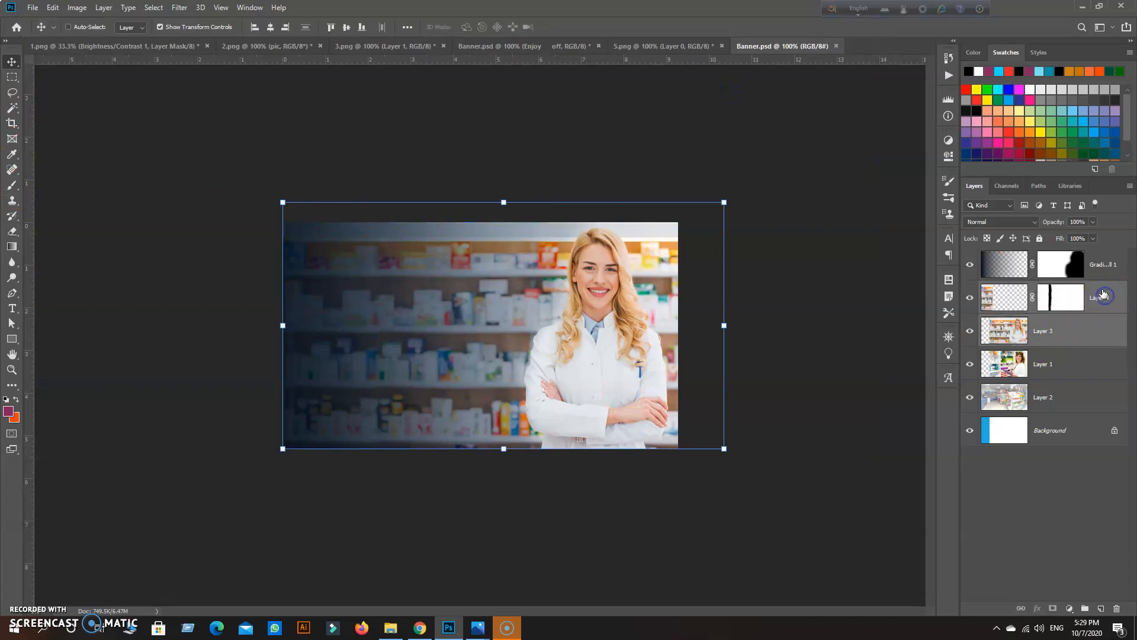
pyautogui.moveTo(427, 307); pyautogui.dragTo(617, 341)
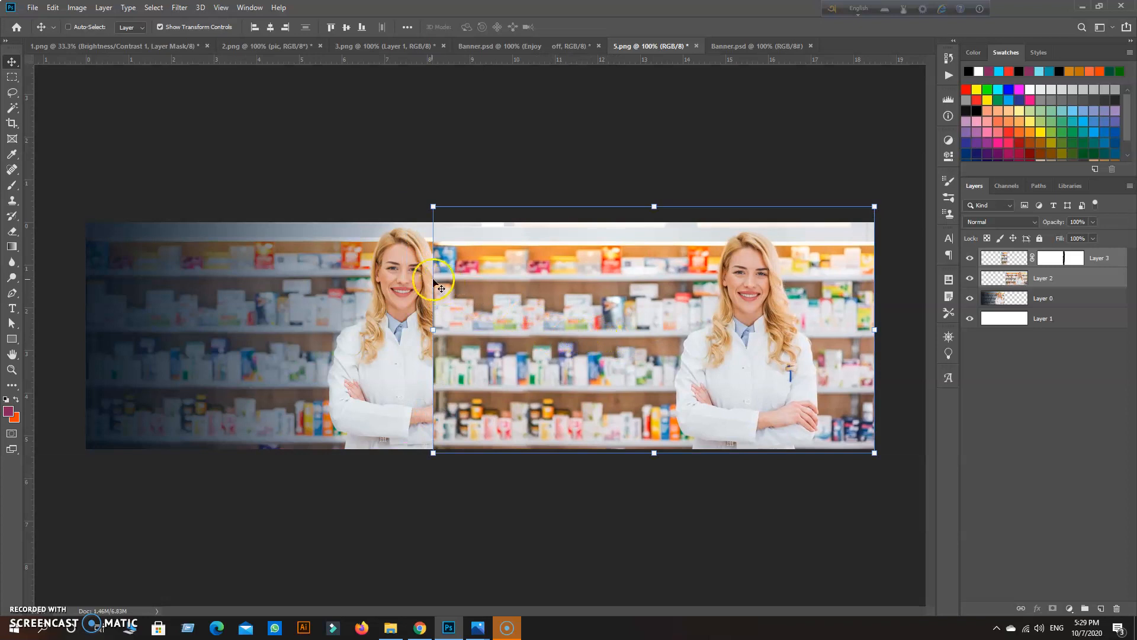
# Check the copied layers' visibility in 5.png and delete the masked shelf layer above the copied pharmacist photo.
pyautogui.click(1046, 279)
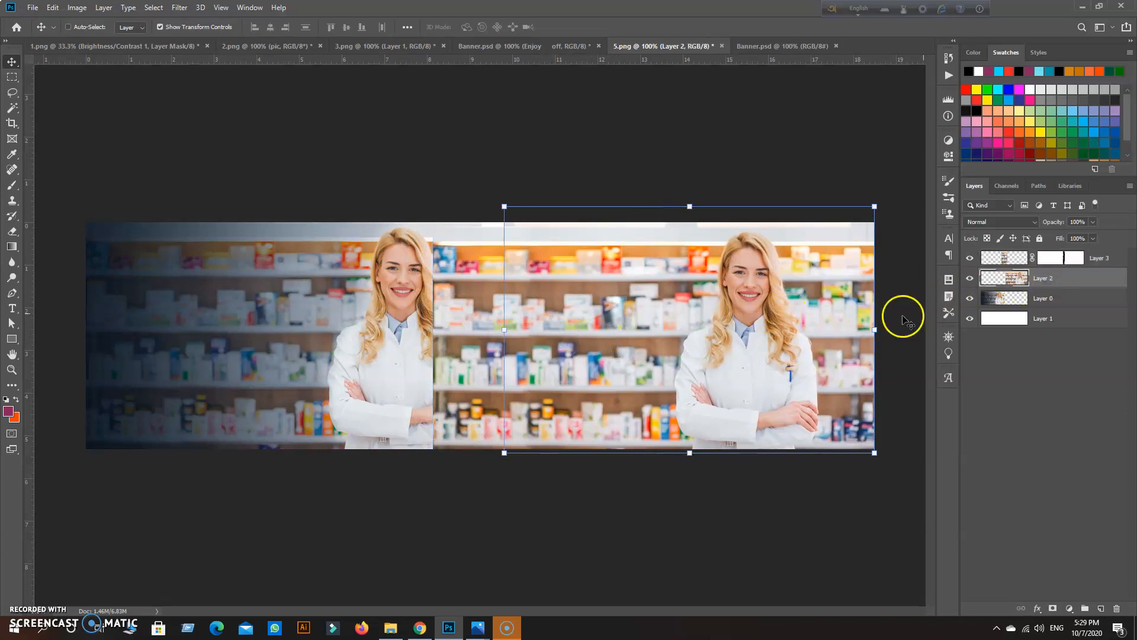
pyautogui.click(995, 258)
pyautogui.click(971, 259)
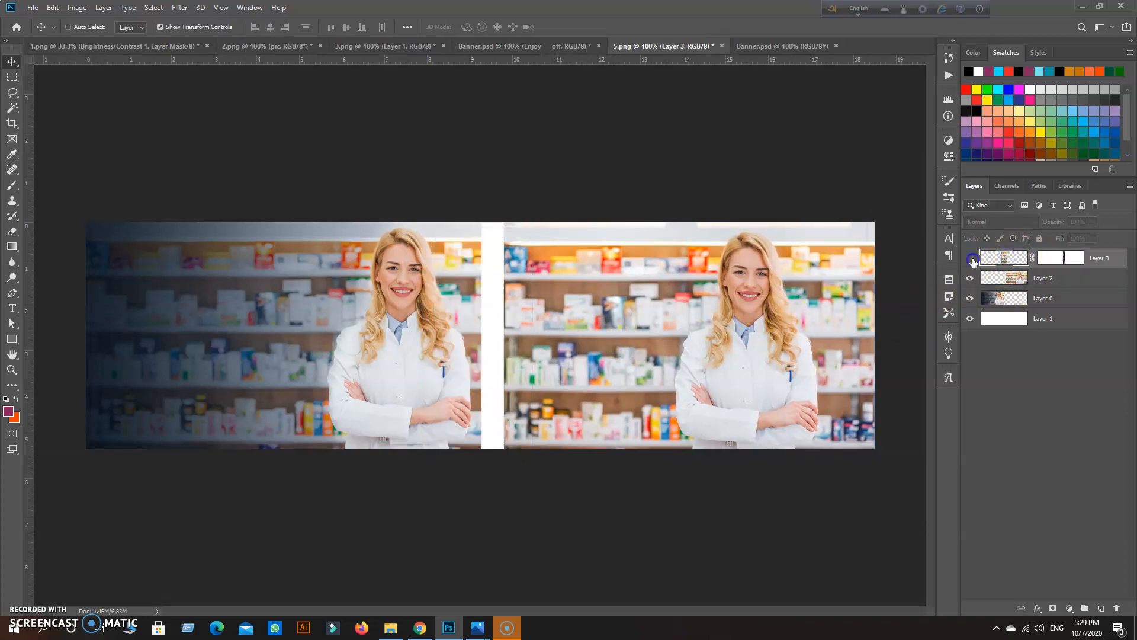
pyautogui.moveTo(1089, 260); pyautogui.dragTo(1116, 609)
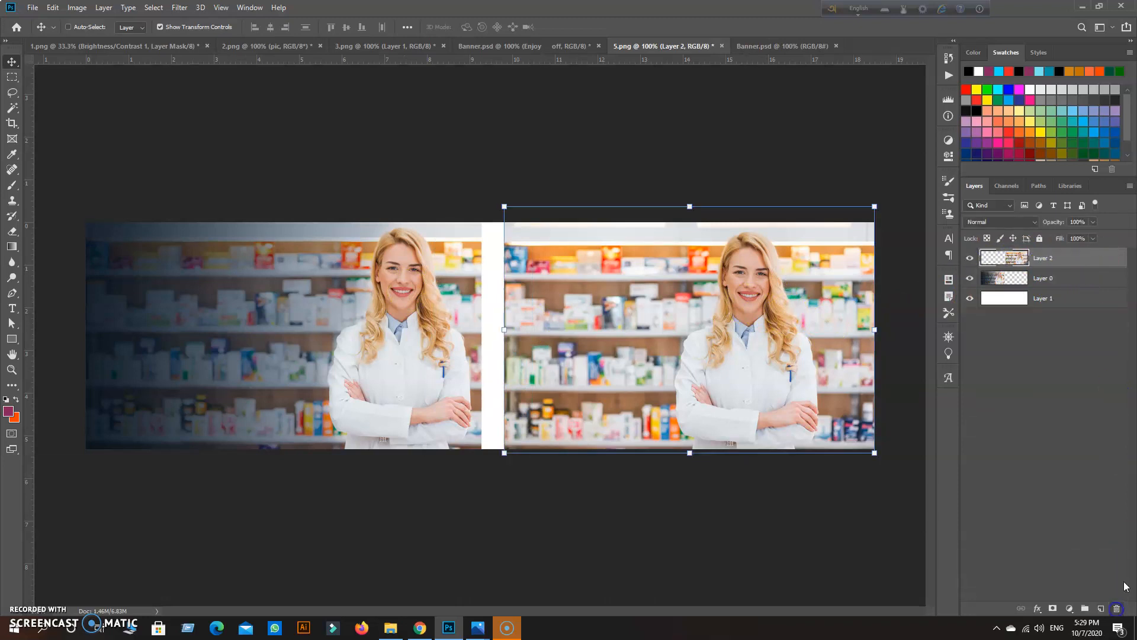
# Add a Gradient fill layer with default settings above the copied pharmacist photo and clip it to that photo.
pyautogui.click(1031, 279)
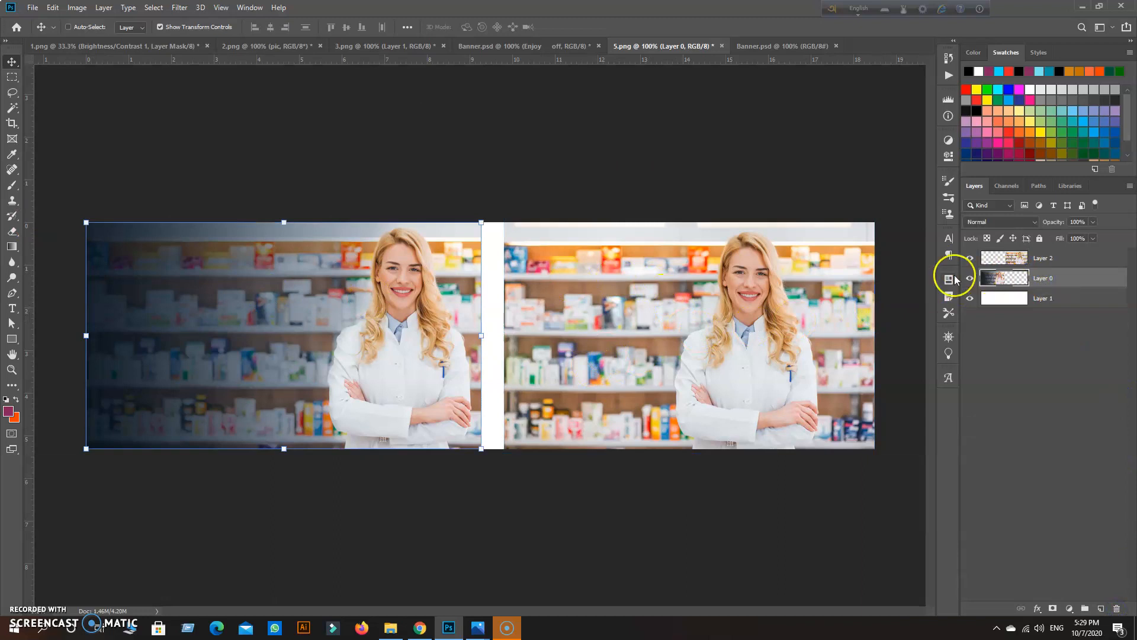
pyautogui.click(1051, 259)
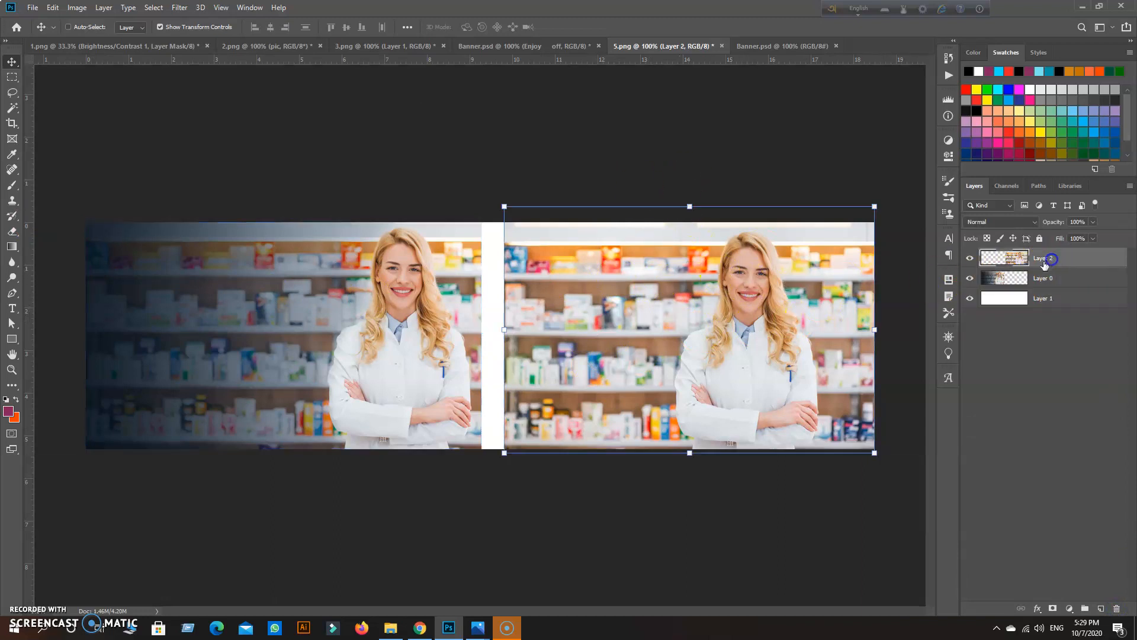
pyautogui.click(1070, 608)
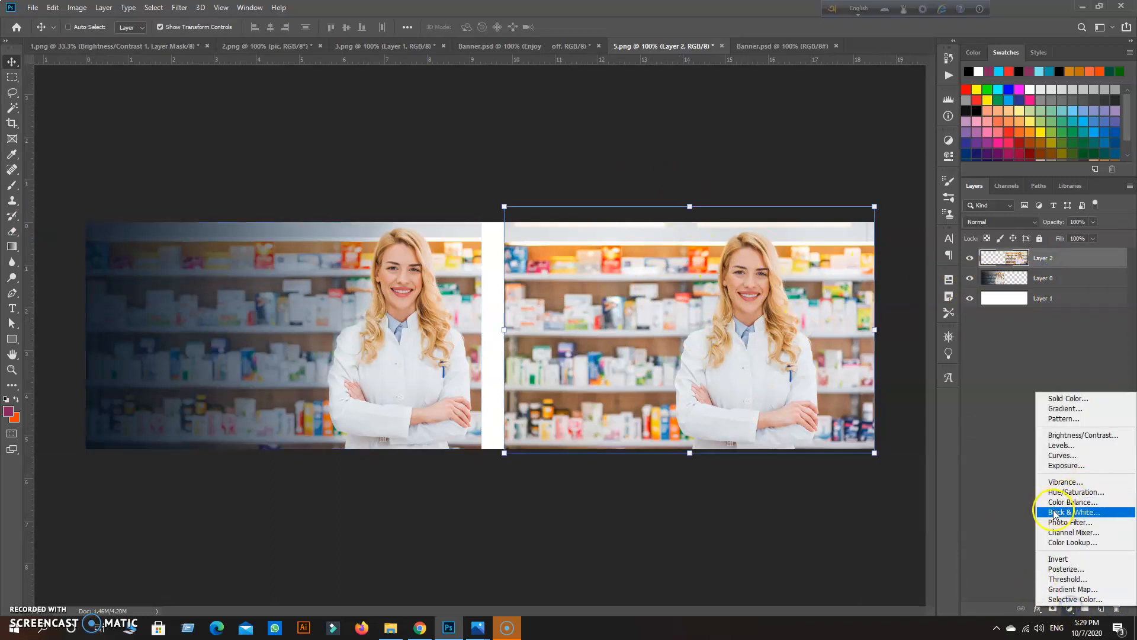
pyautogui.click(1061, 408)
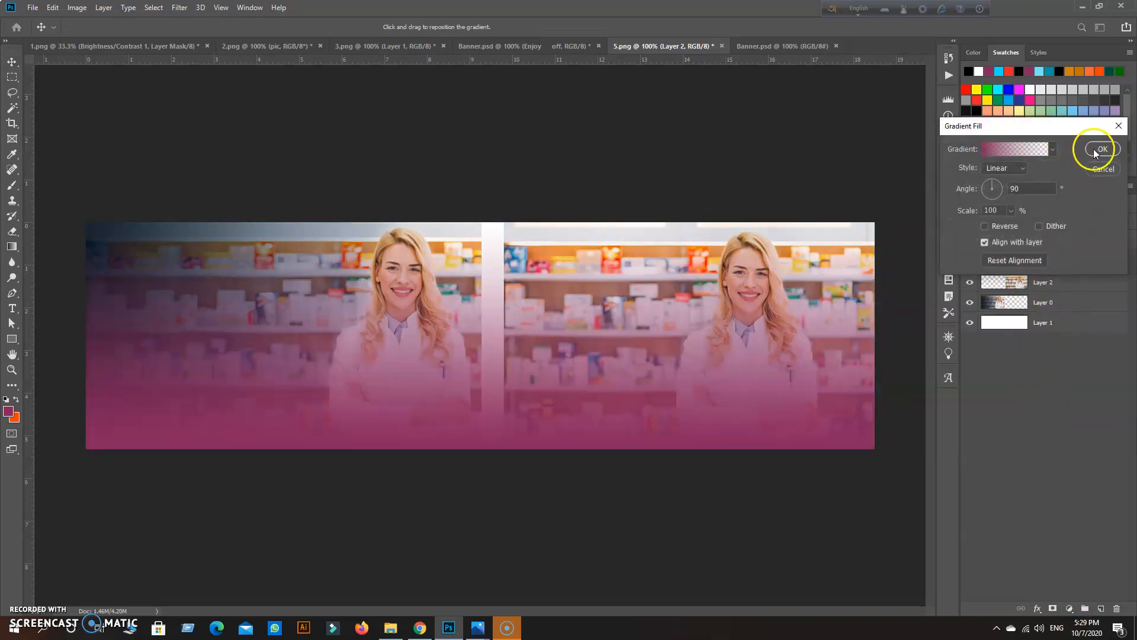
pyautogui.click(1094, 148)
pyautogui.rightClick(1109, 261)
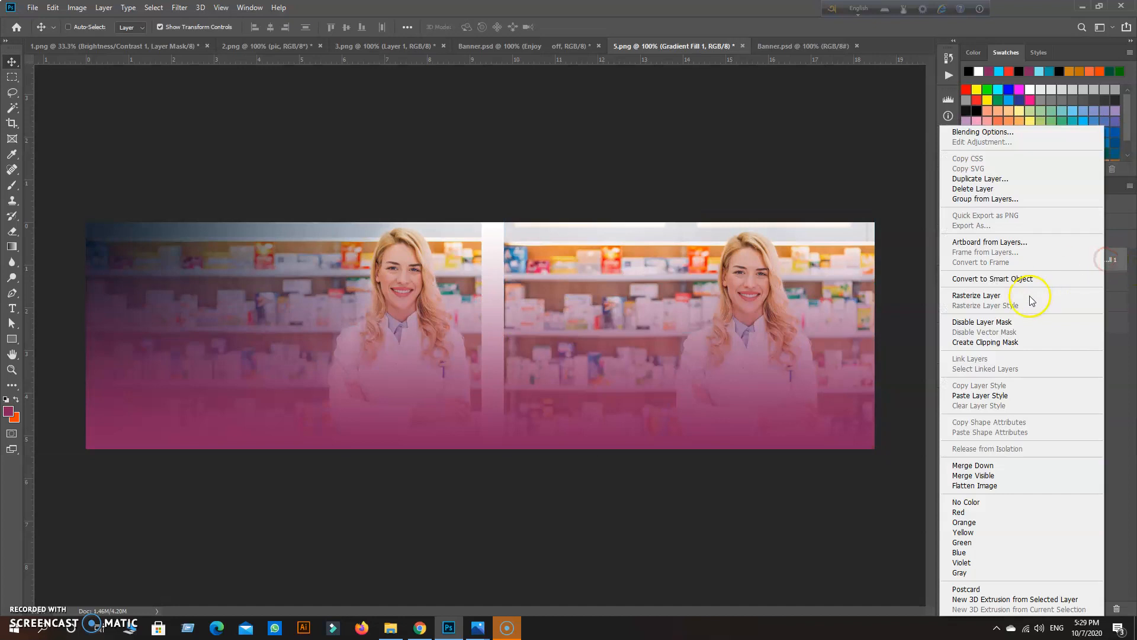
pyautogui.click(978, 342)
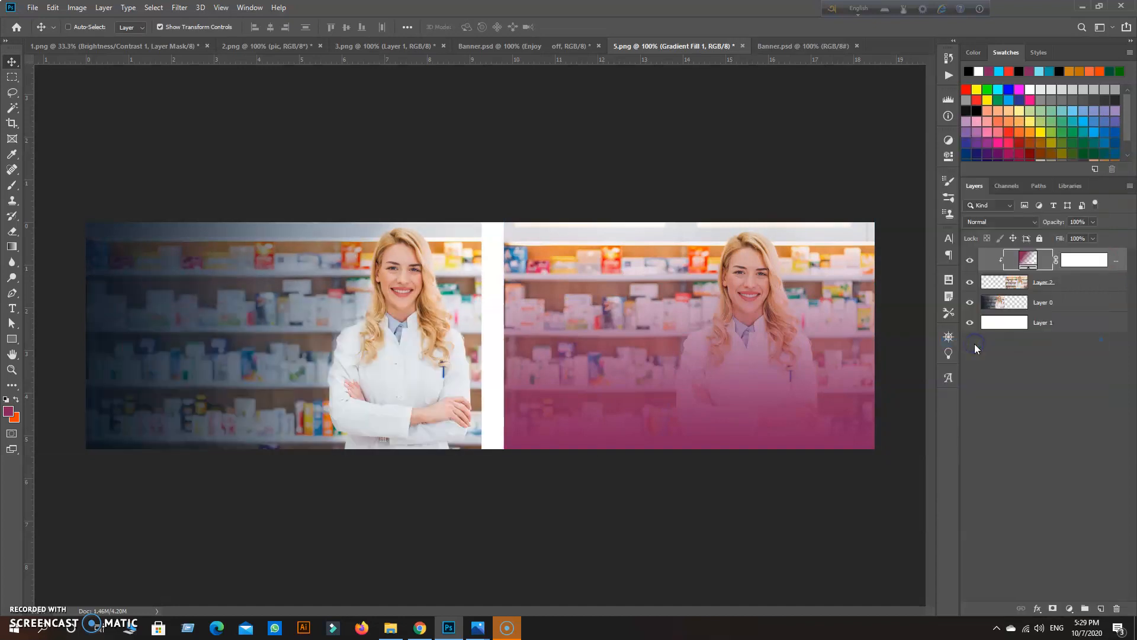
# Set the gradient fill's angle to 23.22° and its starting color stop to a dark navy blue, about #061944.
pyautogui.doubleClick(1027, 258)
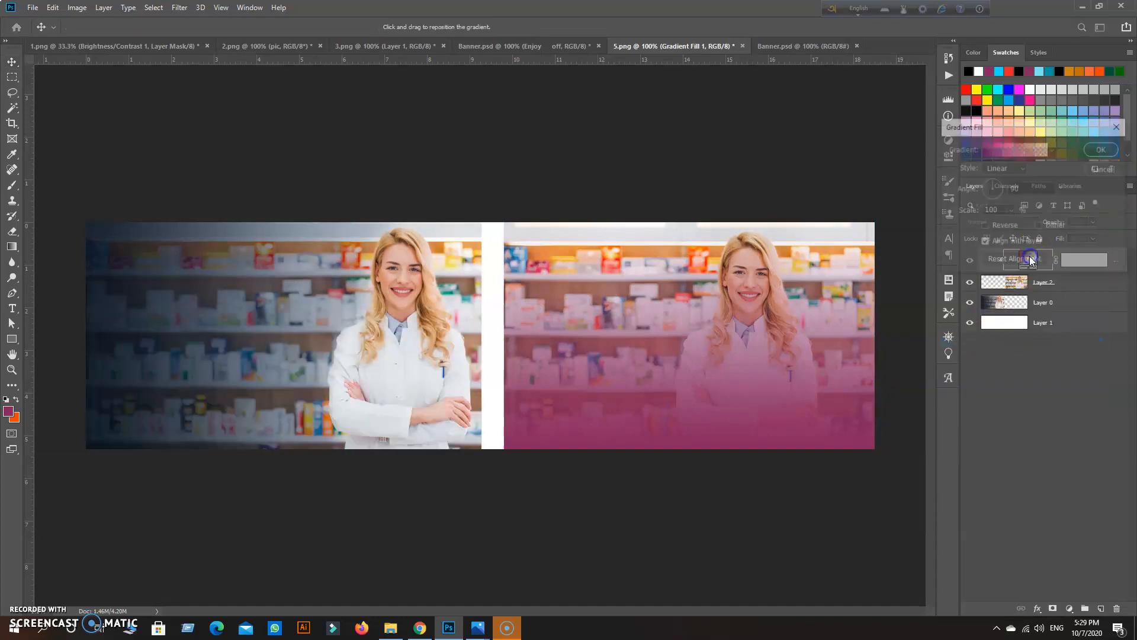
pyautogui.moveTo(993, 187); pyautogui.dragTo(998, 188)
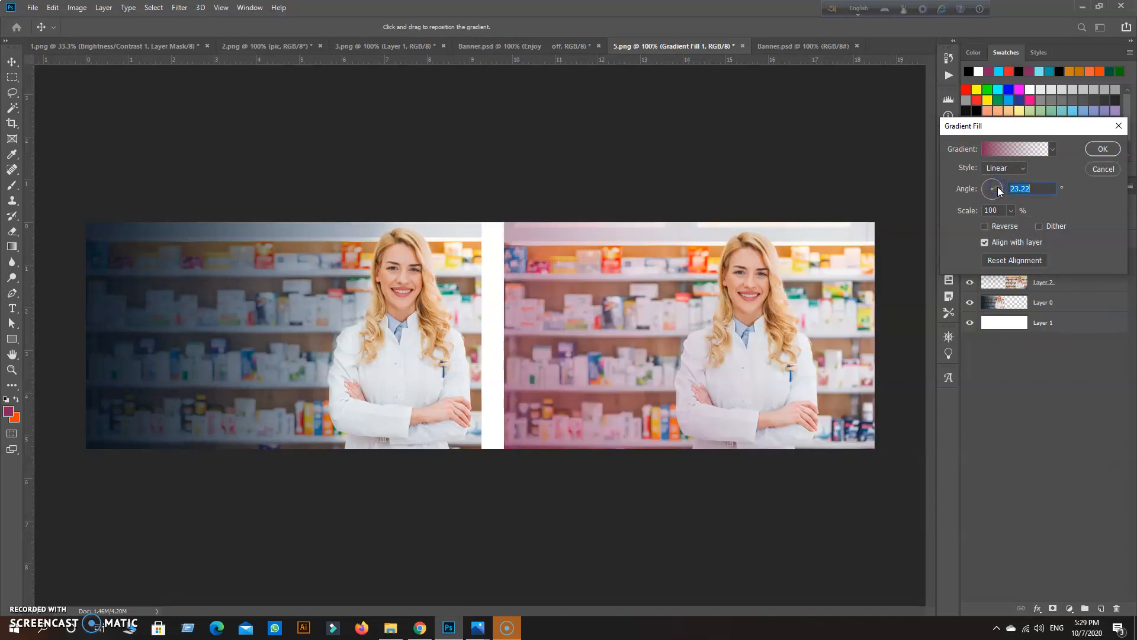
pyautogui.click(1007, 149)
pyautogui.click(852, 363)
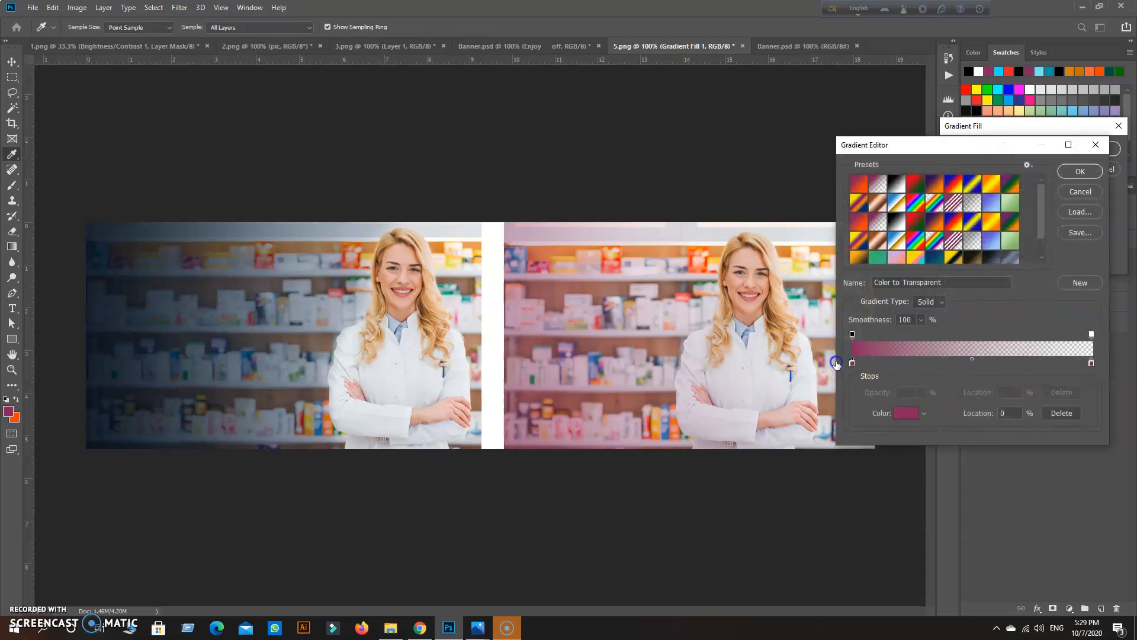
pyautogui.click(907, 413)
pyautogui.moveTo(948, 315)
pyautogui.mouseDown()
pyautogui.moveTo(951, 289)
pyautogui.moveTo(920, 323)
pyautogui.moveTo(925, 347)
pyautogui.mouseUp()
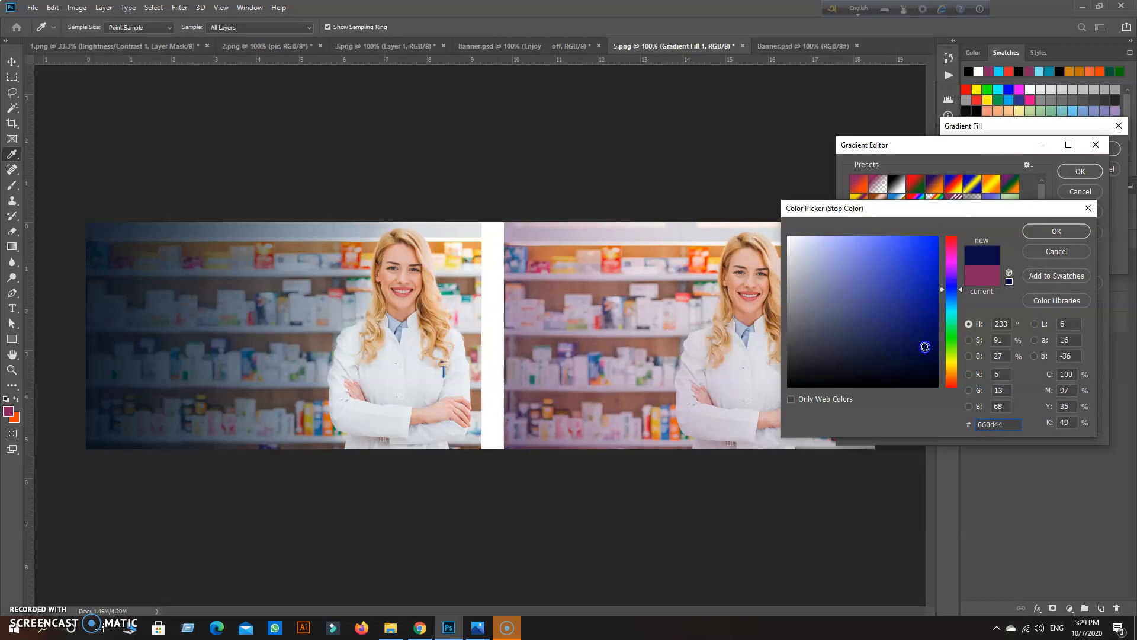
pyautogui.click(943, 295)
pyautogui.moveTo(944, 294); pyautogui.dragTo(944, 298)
pyautogui.click(929, 355)
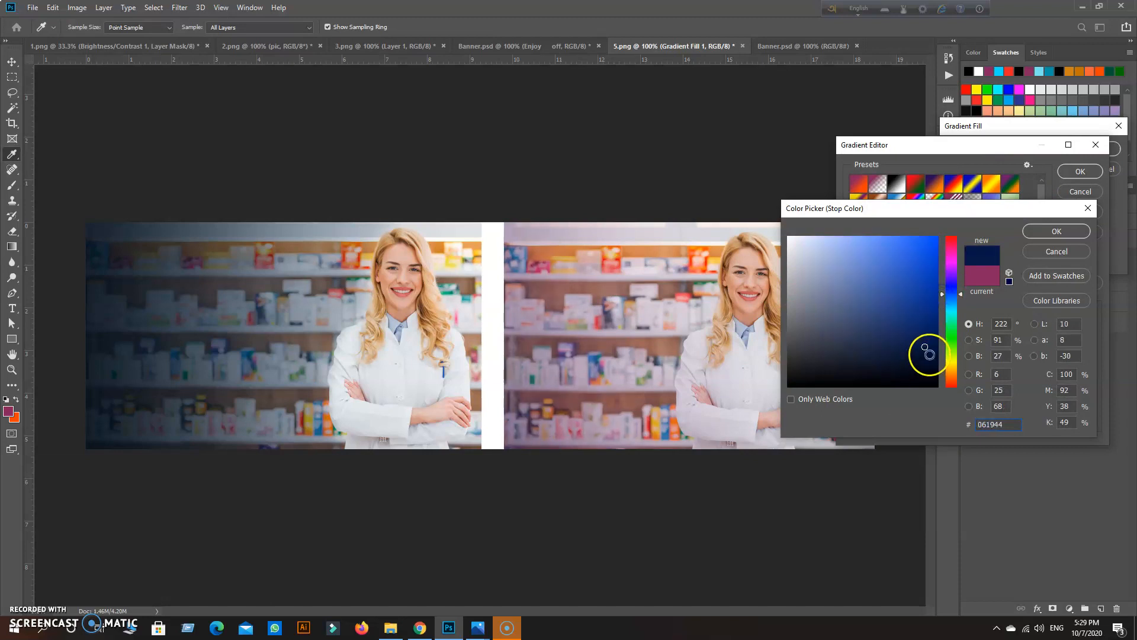
pyautogui.click(1050, 232)
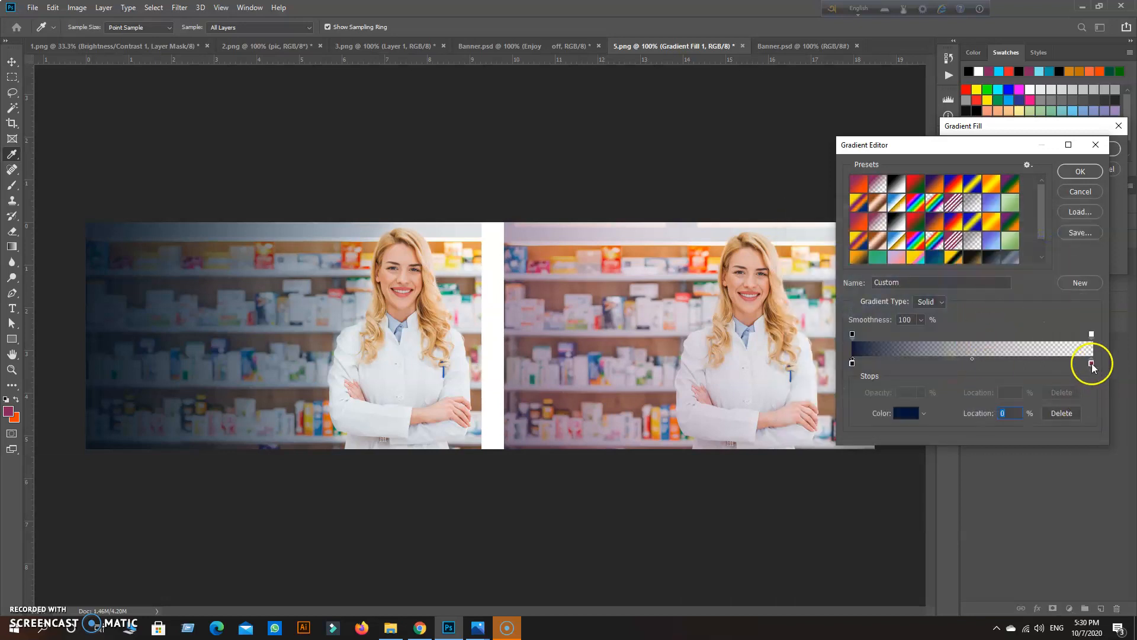
# Recolor the gradient's end stop at location 100% to a dark navy blue, about #060f46, and accept the edited gradient.
pyautogui.click(912, 413)
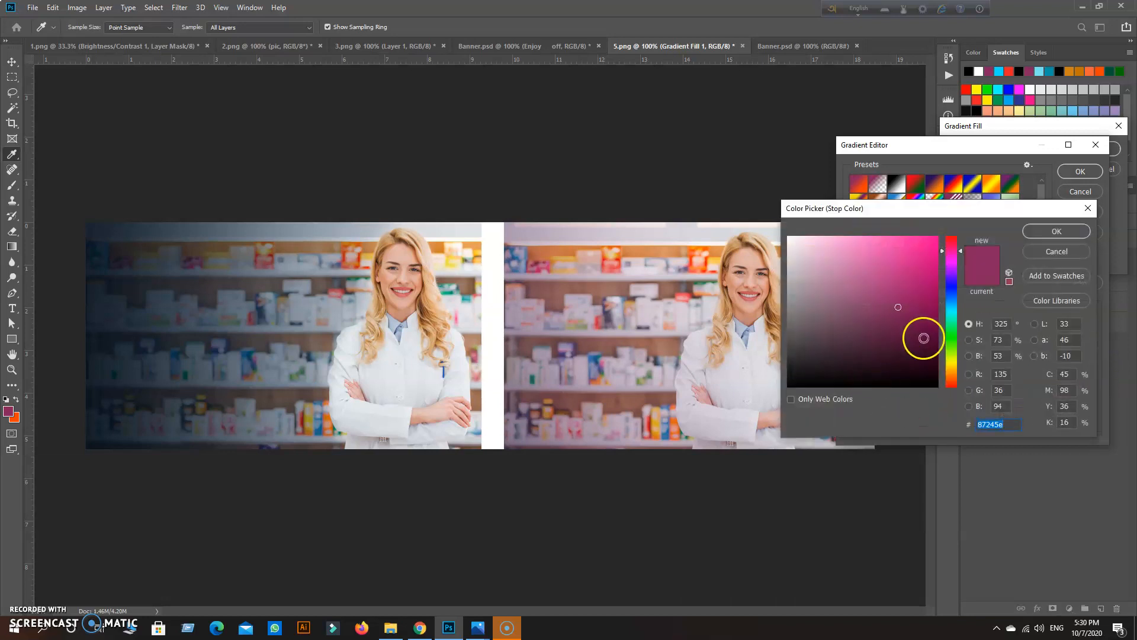
pyautogui.click(948, 294)
pyautogui.click(948, 290)
pyautogui.click(925, 345)
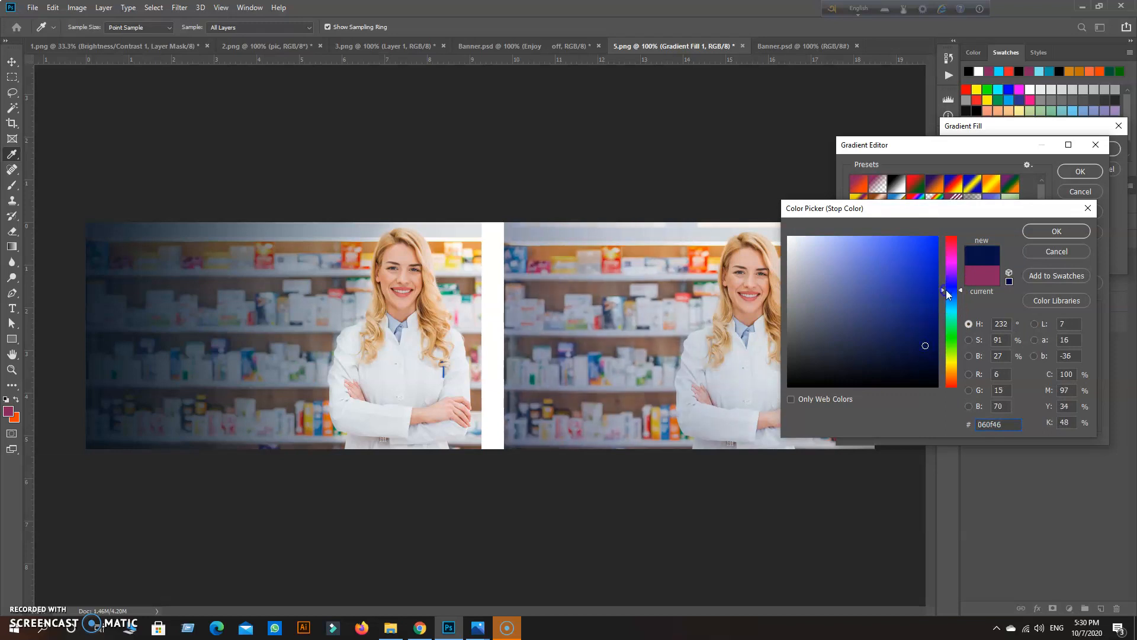
pyautogui.click(1075, 231)
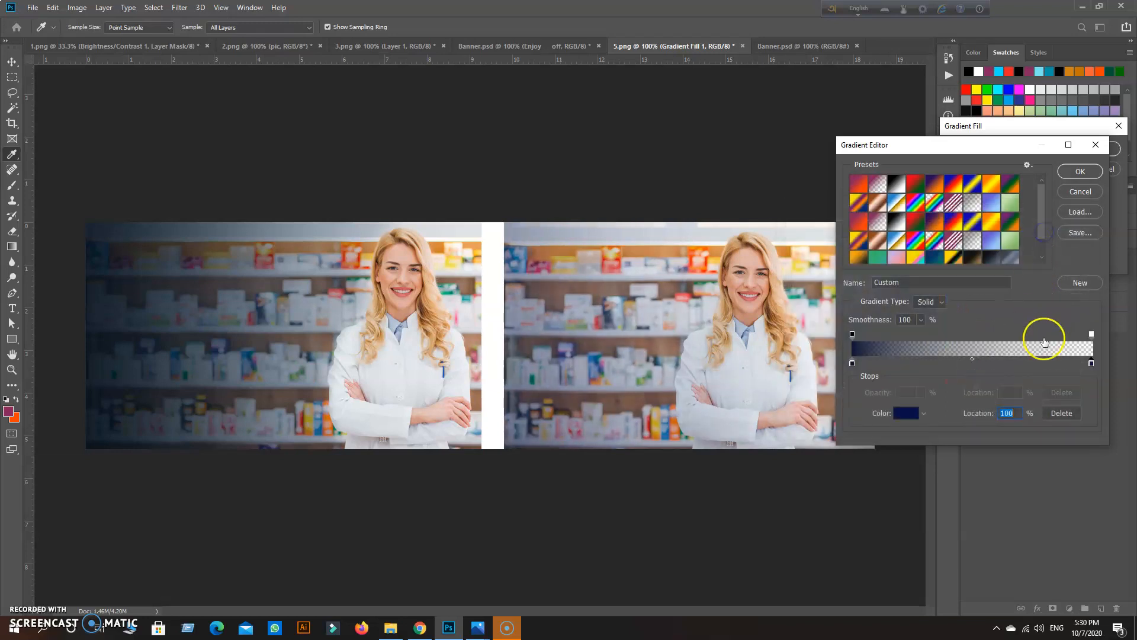
pyautogui.click(1081, 172)
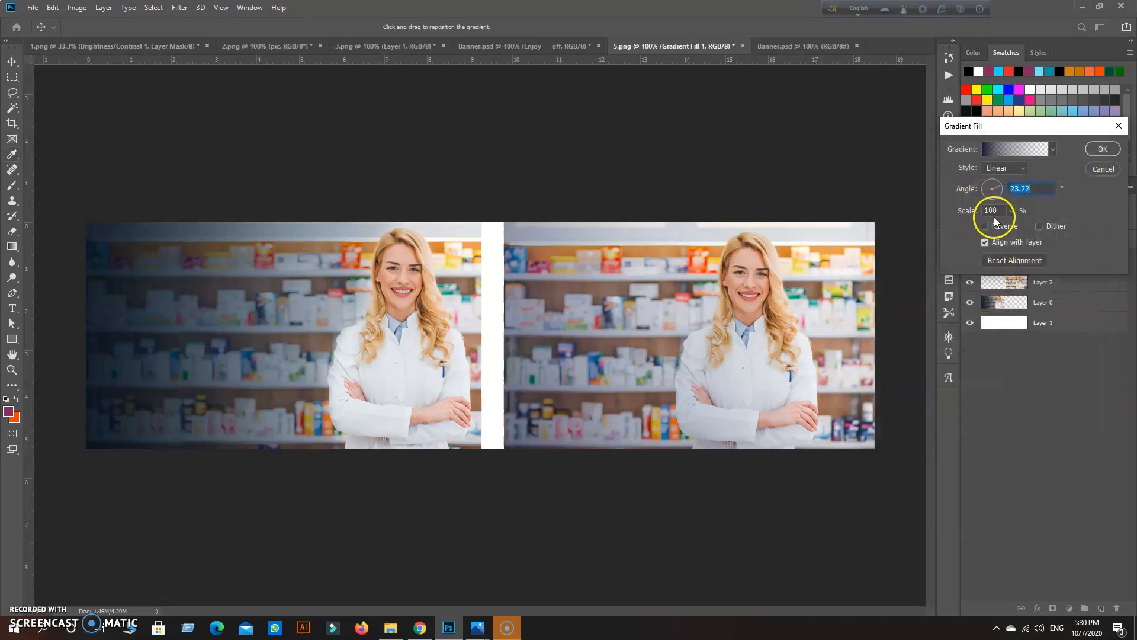
# Try the gradient fill at 199% scale and review its starting color stop without changing the gradient.
pyautogui.moveTo(1010, 228); pyautogui.dragTo(1018, 231)
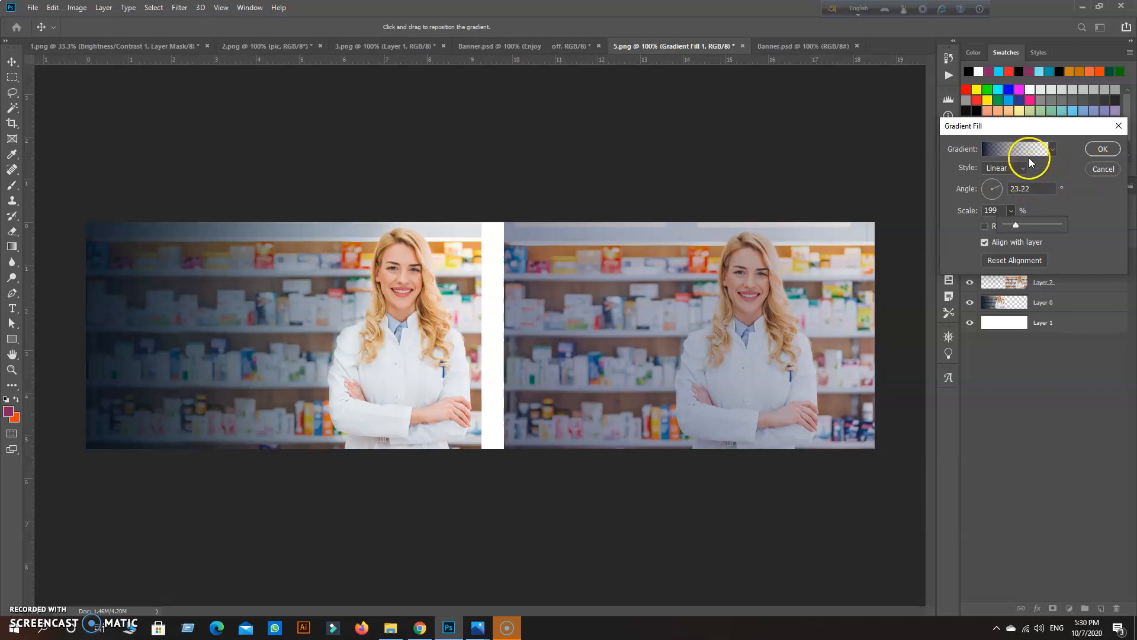
pyautogui.click(1052, 149)
pyautogui.click(1015, 150)
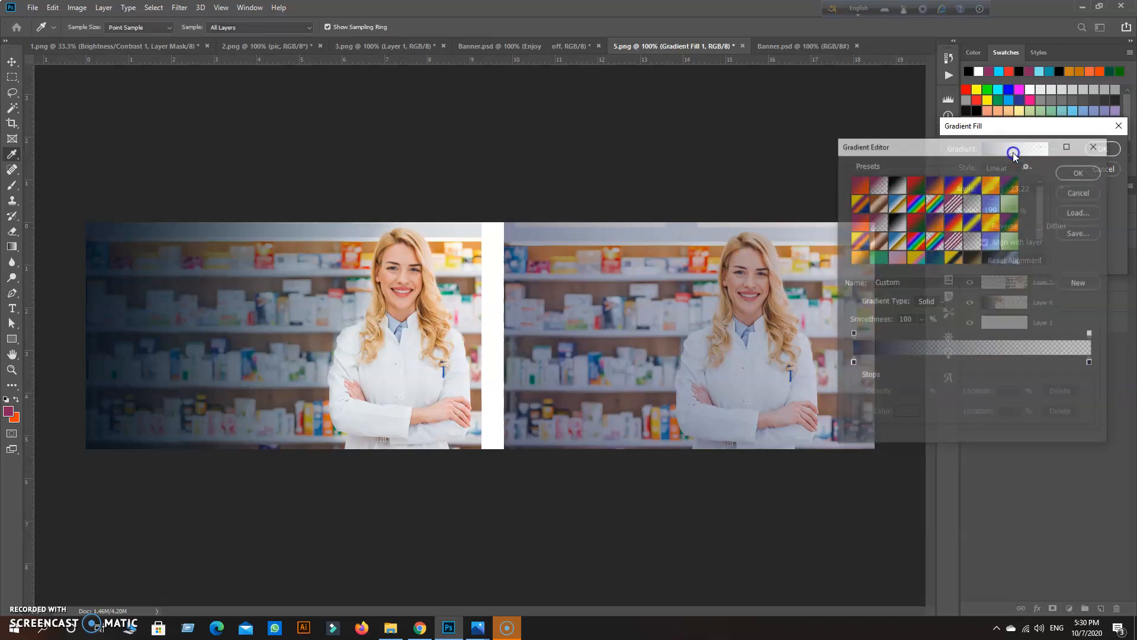
pyautogui.click(852, 359)
pyautogui.moveTo(850, 360); pyautogui.dragTo(931, 383)
pyautogui.click(853, 363)
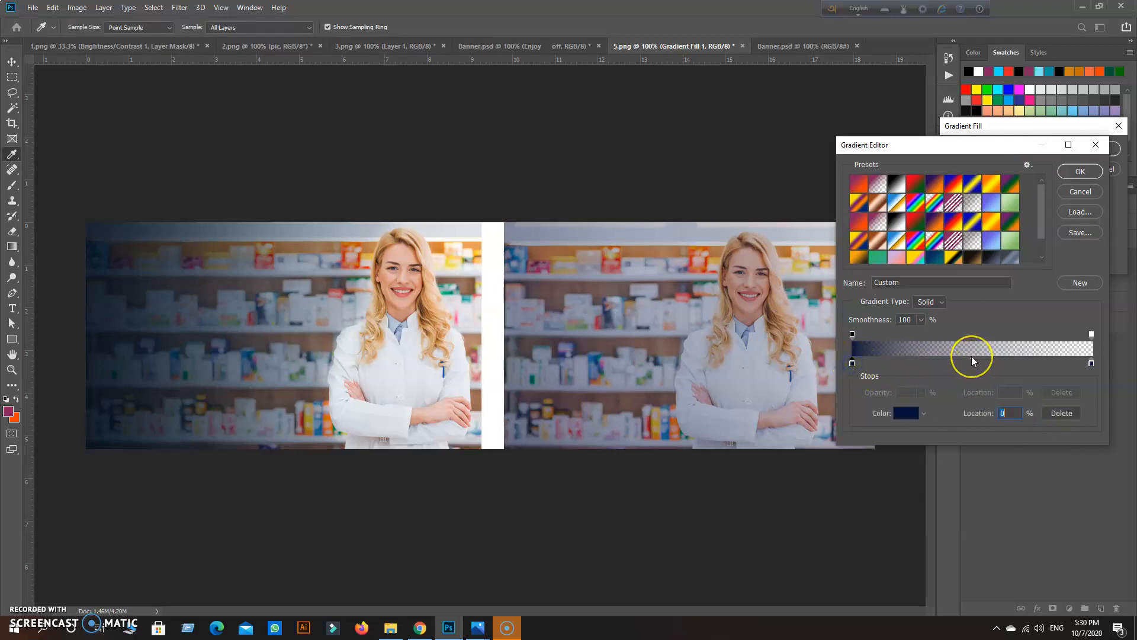
pyautogui.click(1074, 173)
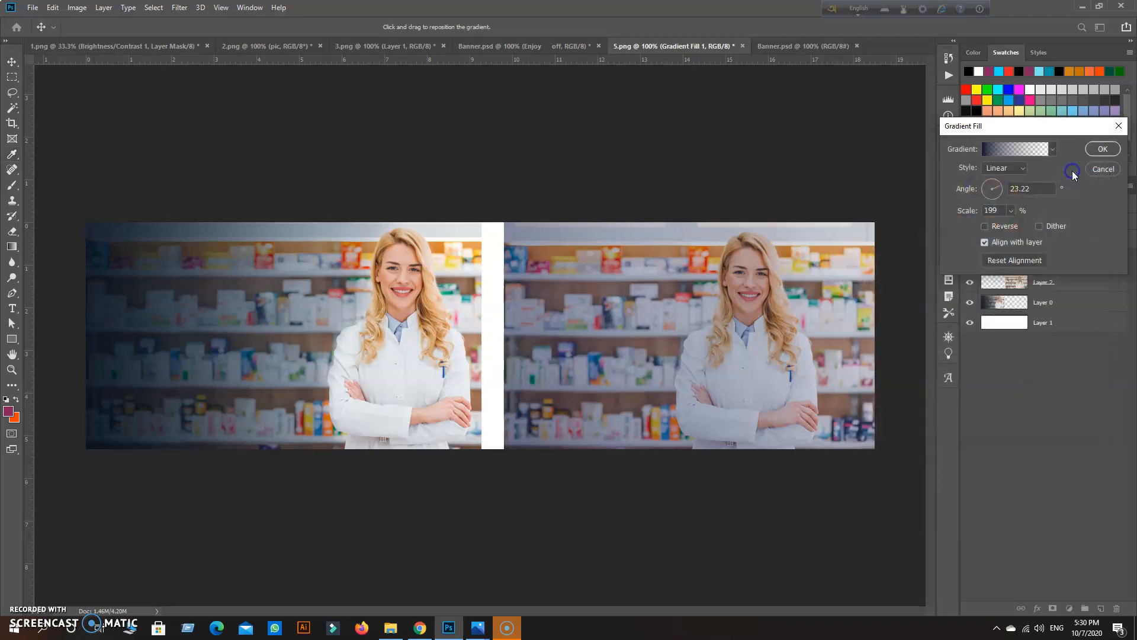
# Try the gradient fill at 166% scale with a -19.71° angle and at 1% scale with a 50.38° angle.
pyautogui.moveTo(1006, 226); pyautogui.dragTo(1009, 226)
pyautogui.click(999, 192)
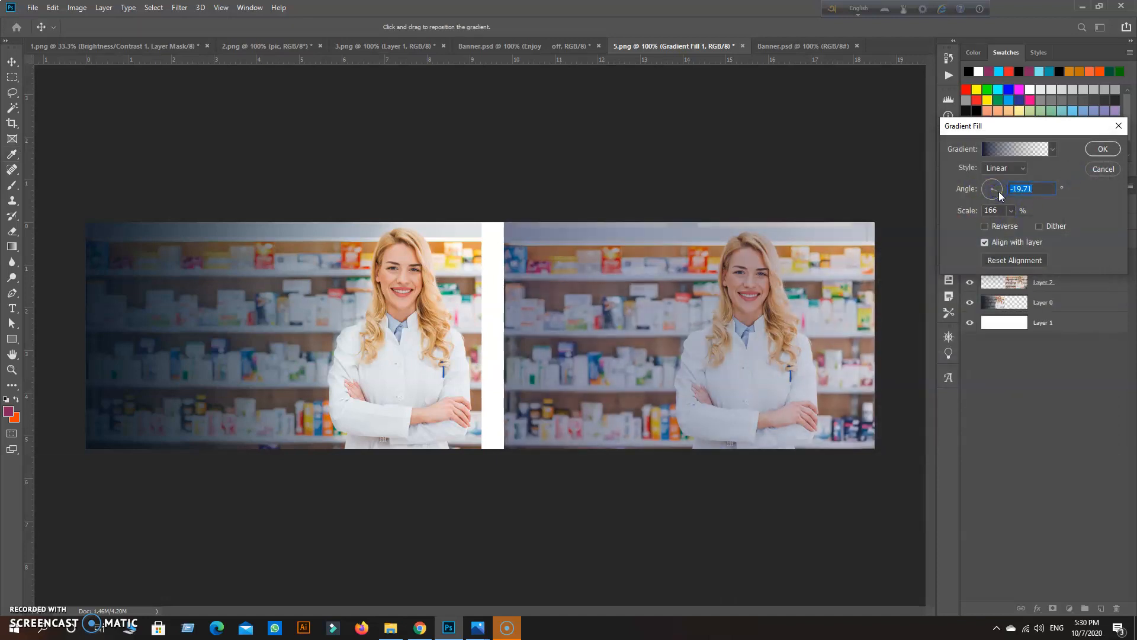
pyautogui.click(1010, 211)
pyautogui.moveTo(993, 226); pyautogui.dragTo(997, 186)
pyautogui.click(988, 196)
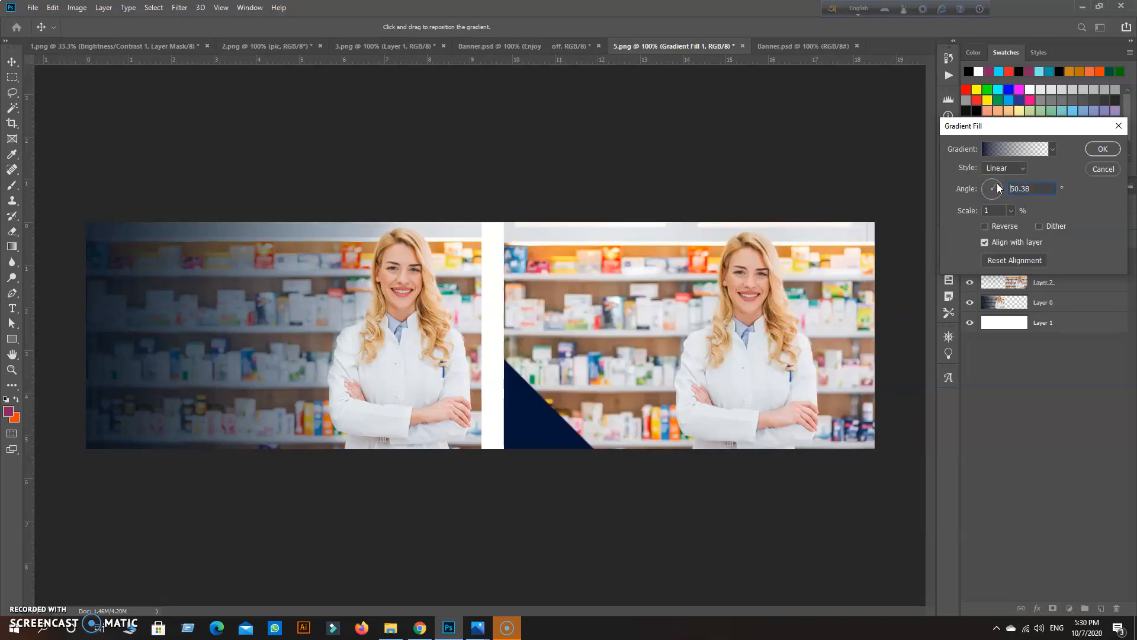
# Set the gradient fill's angle to -0.14° and its scale to 177%.
pyautogui.moveTo(999, 189); pyautogui.dragTo(1000, 189)
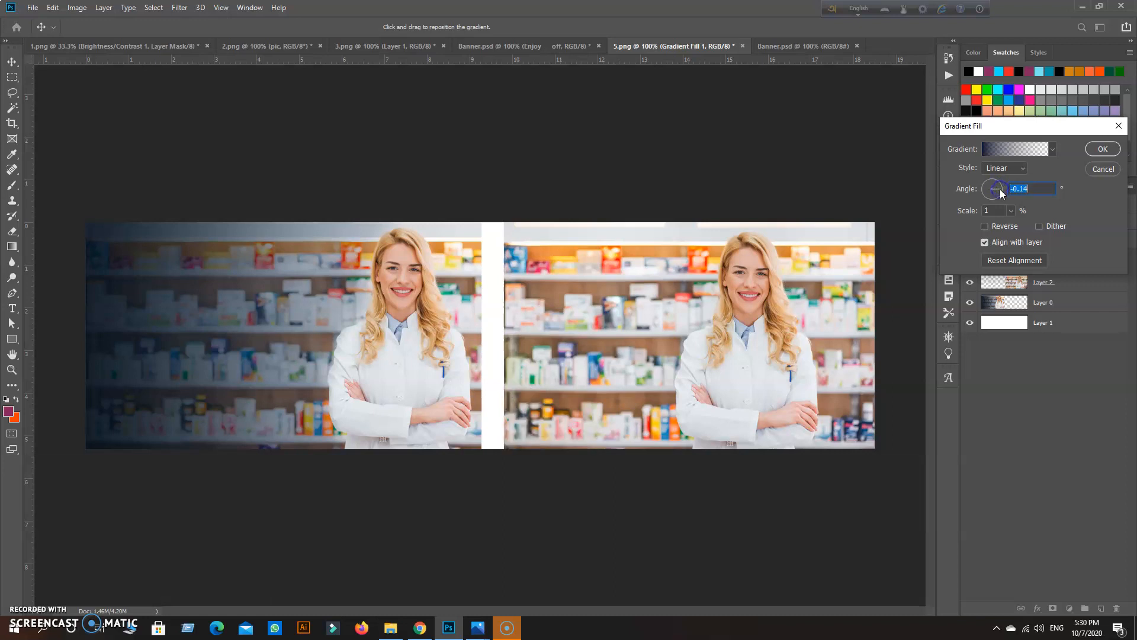
pyautogui.click(1012, 211)
pyautogui.moveTo(1015, 226); pyautogui.dragTo(1029, 228)
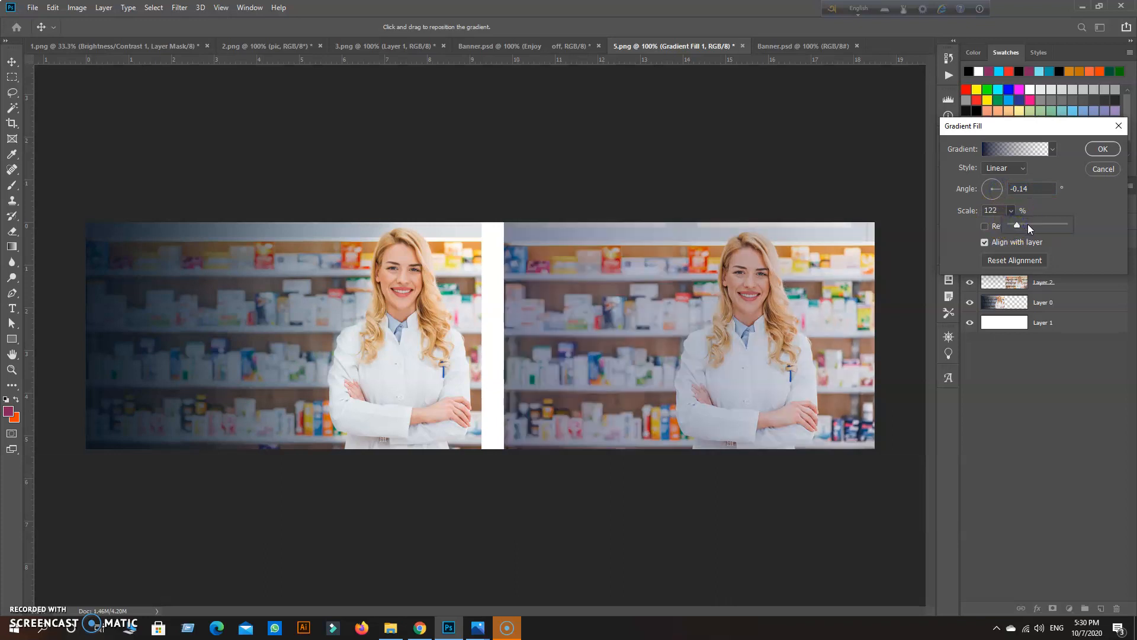
pyautogui.click(1020, 225)
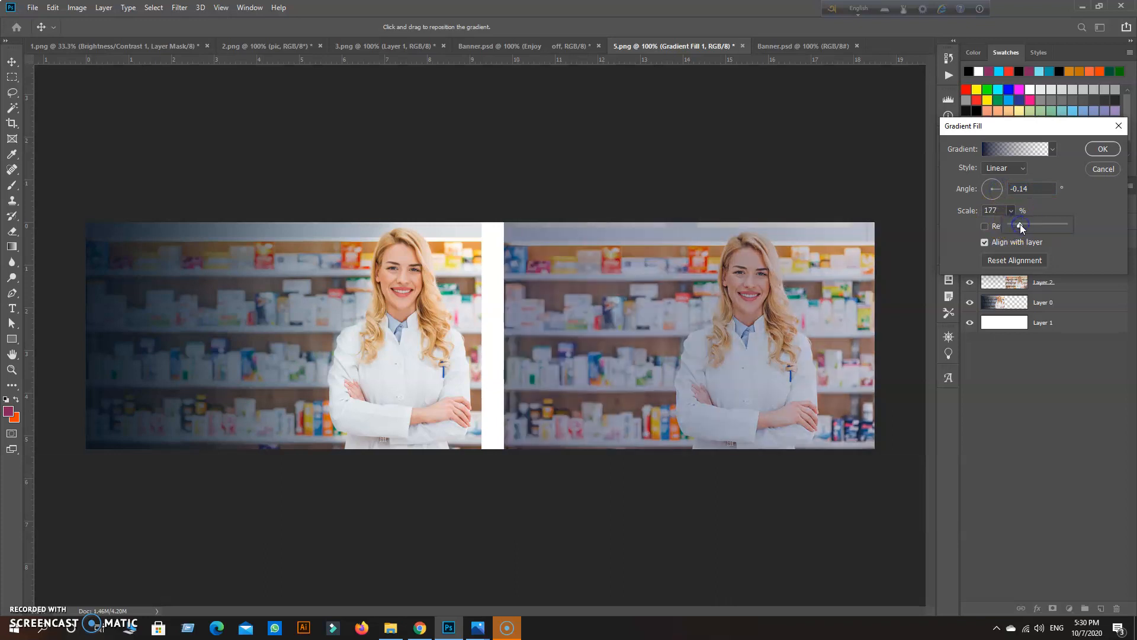
# Recolor the gradient's starting stop to a very dark blue, slightly darker than #042033, and accept the gradient fill.
pyautogui.click(1015, 149)
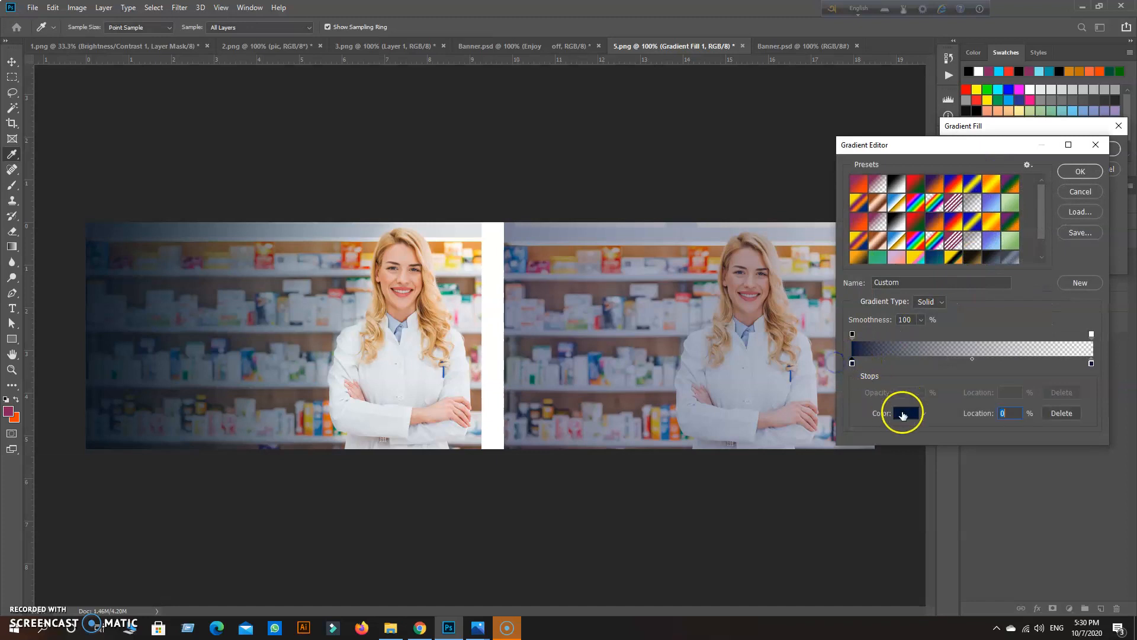
pyautogui.click(903, 416)
pyautogui.click(945, 296)
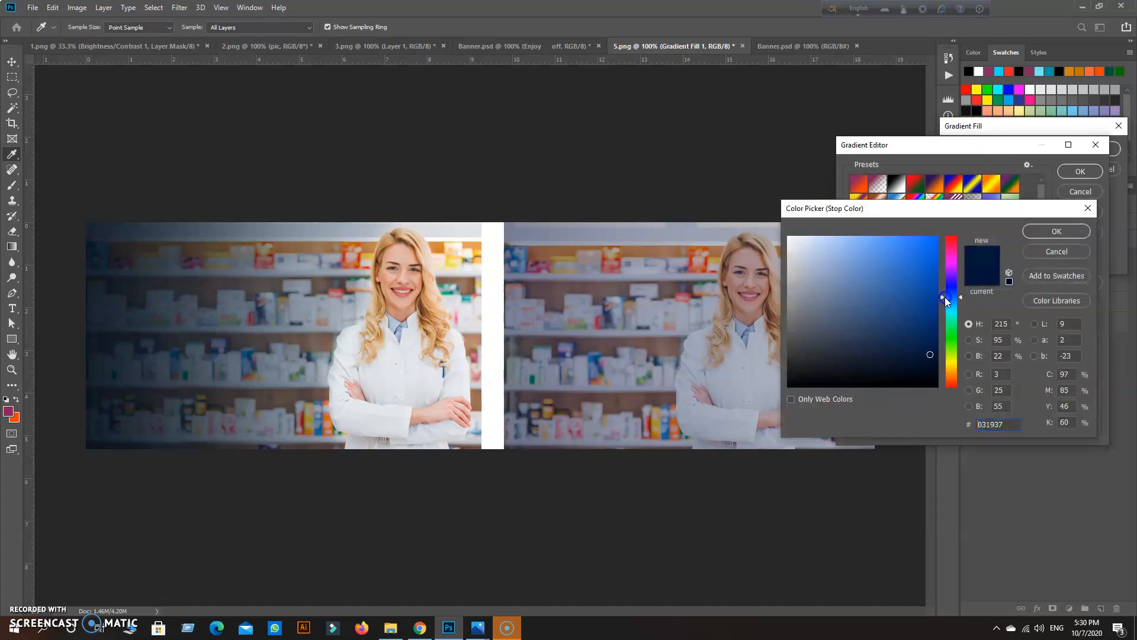
pyautogui.click(928, 357)
pyautogui.moveTo(950, 304); pyautogui.dragTo(944, 301)
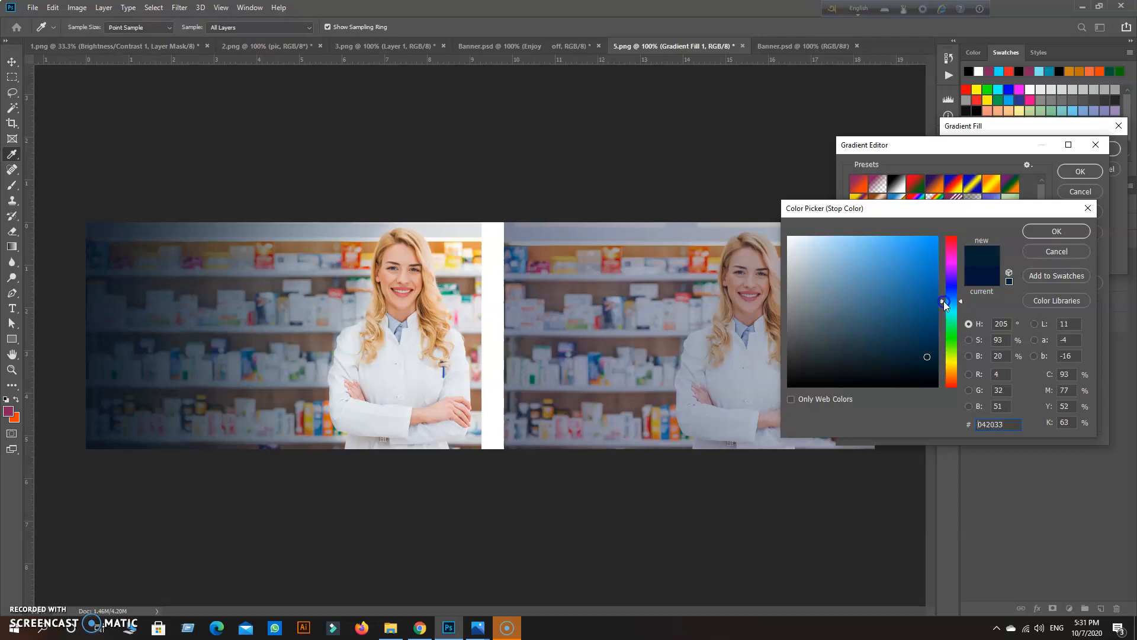
pyautogui.click(923, 364)
pyautogui.click(1043, 236)
pyautogui.click(1079, 170)
pyautogui.click(1090, 151)
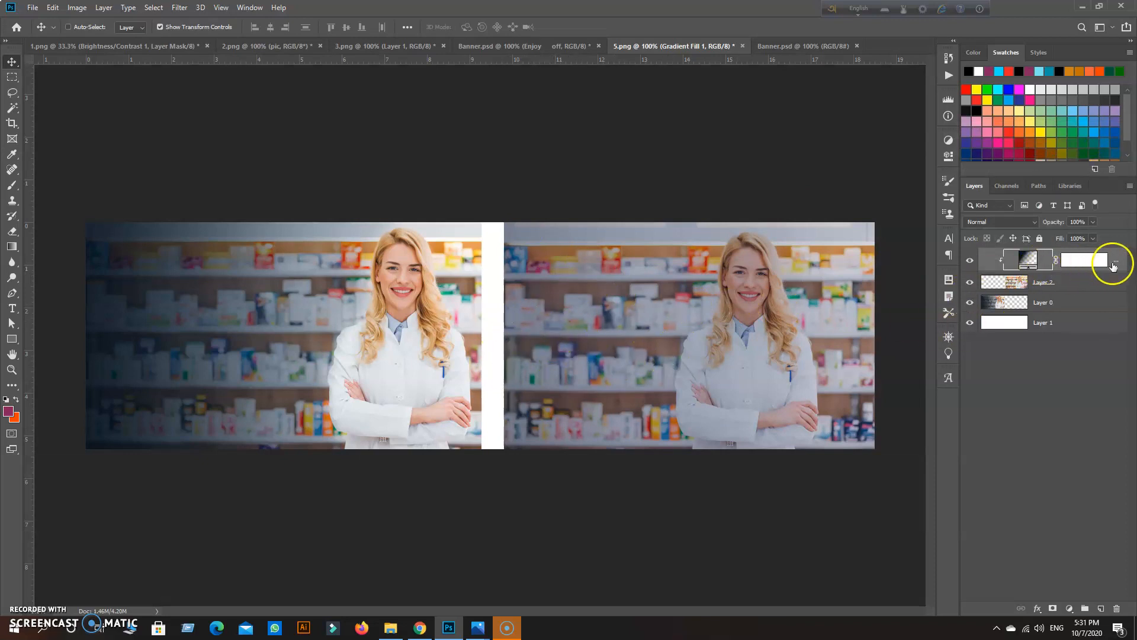
# Reopen the gradient fill, apply the foreground-to-transparent preset, and recolor its starting stop to a dark blue, about #002d56.
pyautogui.doubleClick(1028, 260)
pyautogui.click(1029, 149)
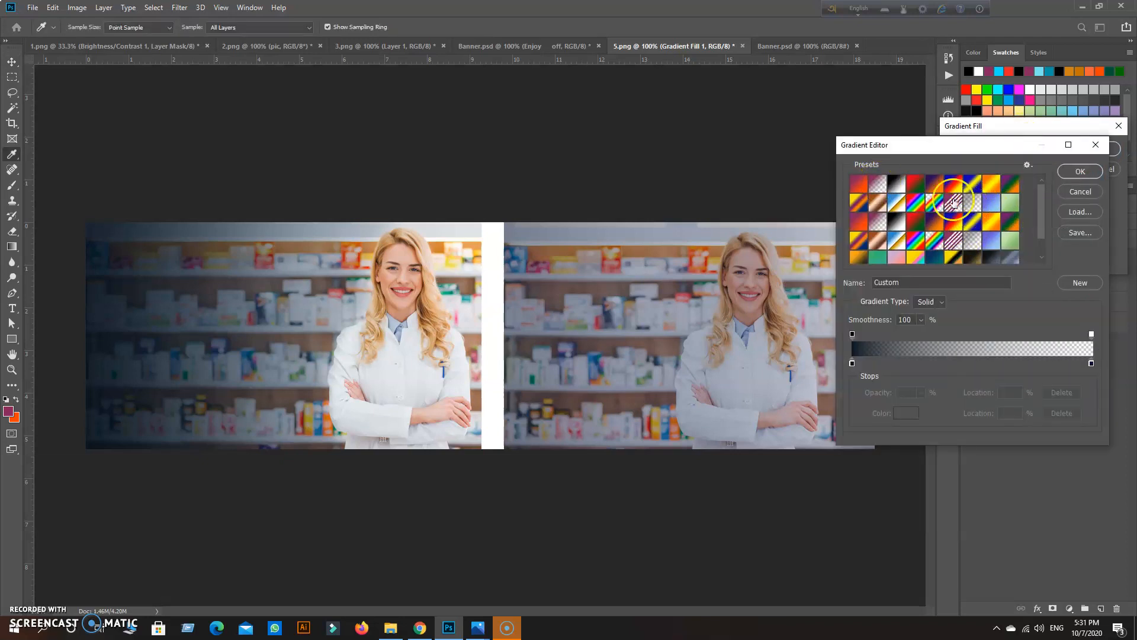
pyautogui.click(874, 187)
pyautogui.click(852, 363)
pyautogui.click(901, 410)
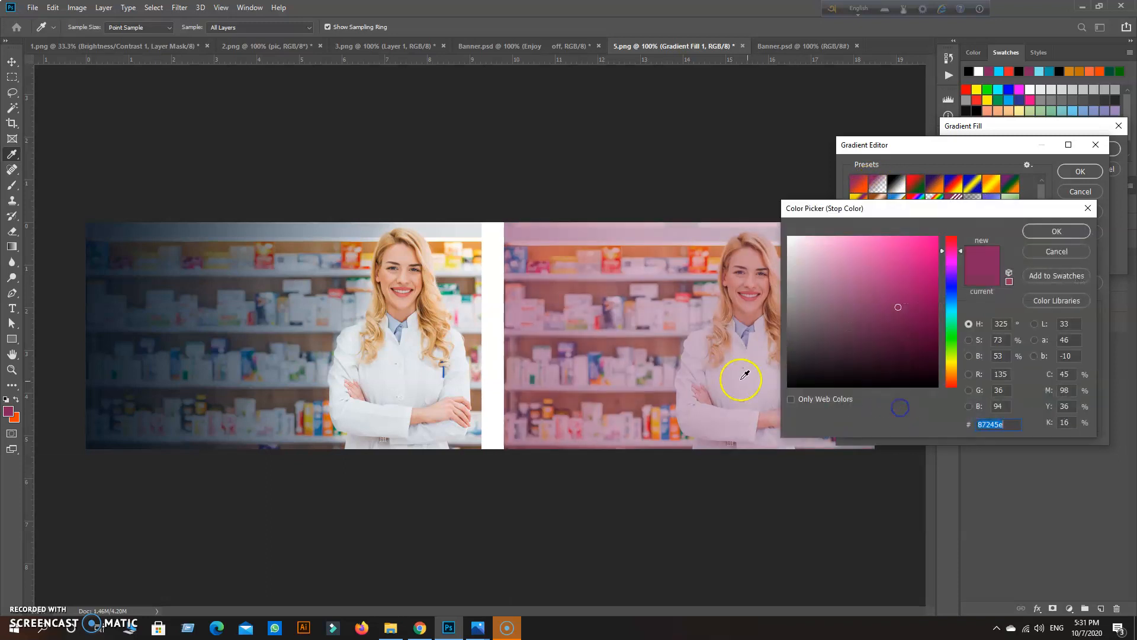
pyautogui.click(948, 290)
pyautogui.moveTo(929, 314)
pyautogui.mouseDown()
pyautogui.moveTo(927, 338)
pyautogui.moveTo(929, 303)
pyautogui.moveTo(926, 330)
pyautogui.moveTo(943, 298)
pyautogui.mouseUp()
pyautogui.click(937, 336)
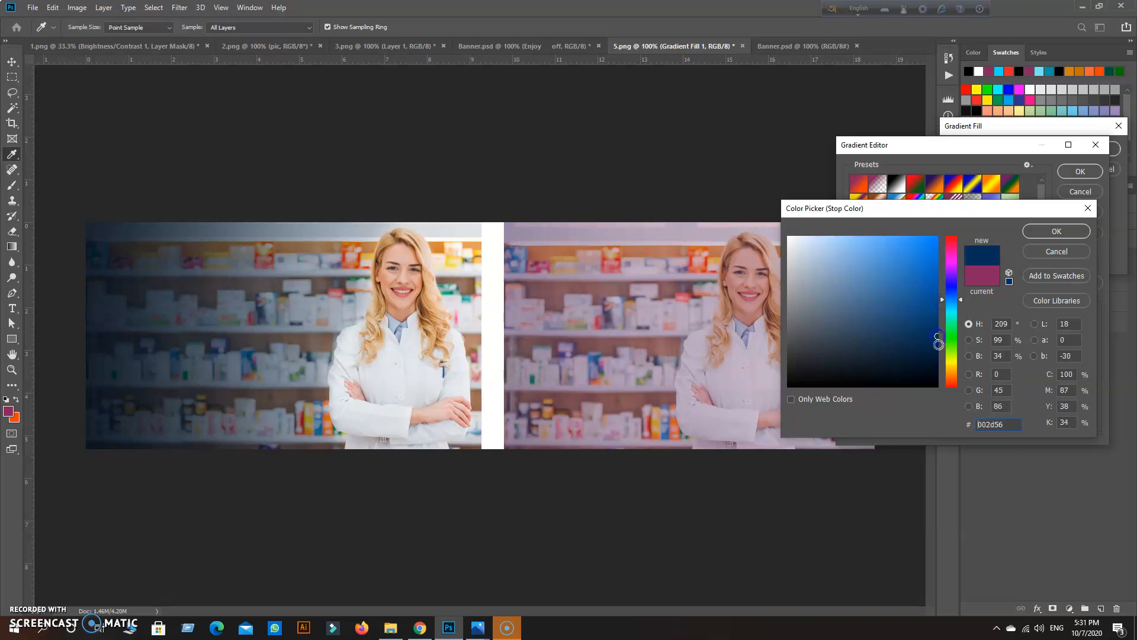
pyautogui.click(1052, 253)
# Recolor the gradient's end stop at location 100% to a dark navy blue, about #021a4e, and accept the gradient fill.
pyautogui.click(1091, 362)
pyautogui.click(910, 413)
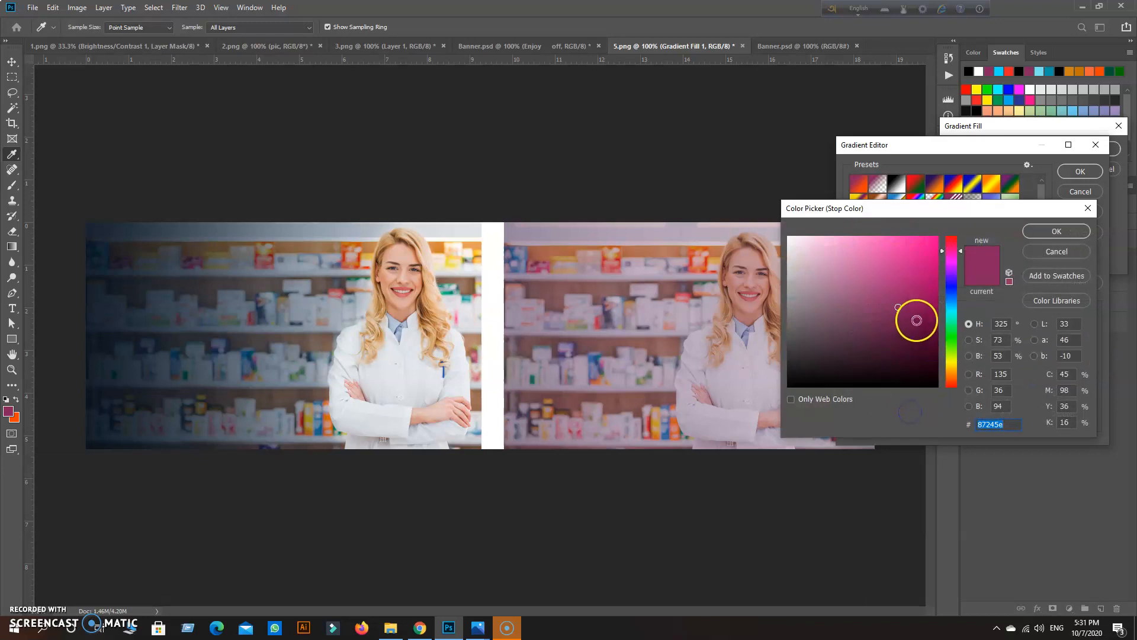
pyautogui.moveTo(876, 208); pyautogui.dragTo(603, 388)
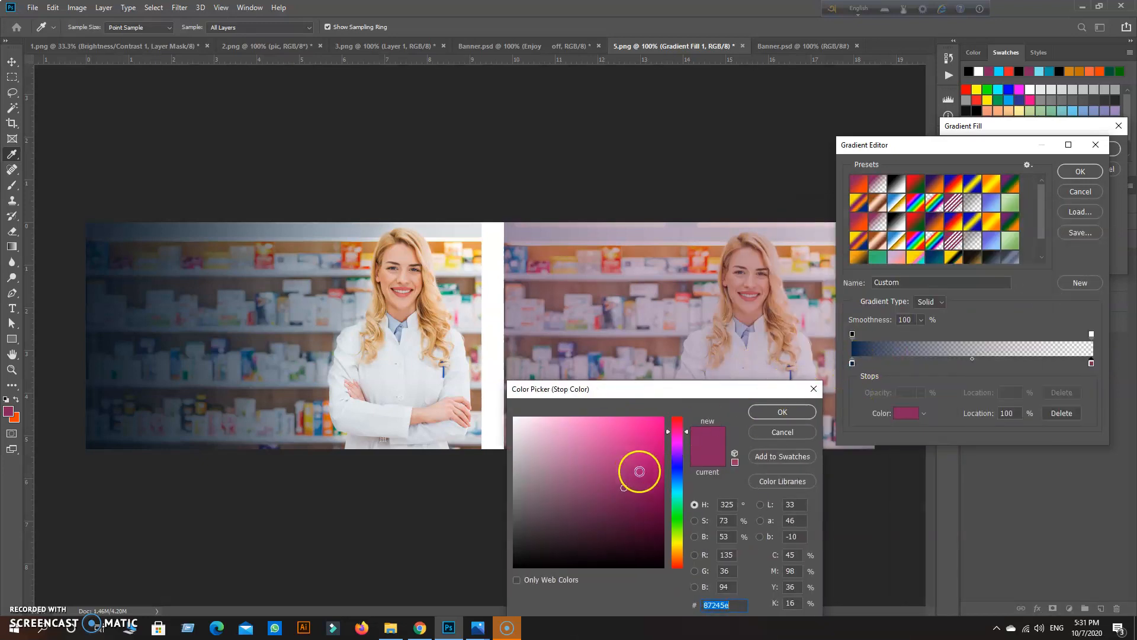
pyautogui.click(676, 475)
pyautogui.click(659, 492)
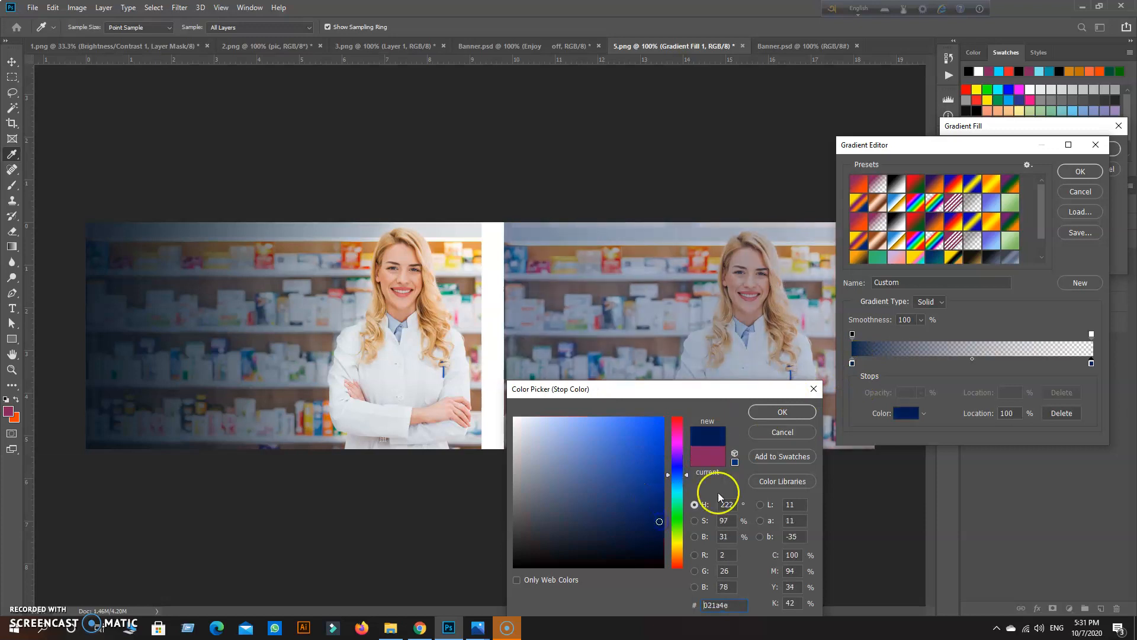
pyautogui.click(782, 410)
pyautogui.click(853, 362)
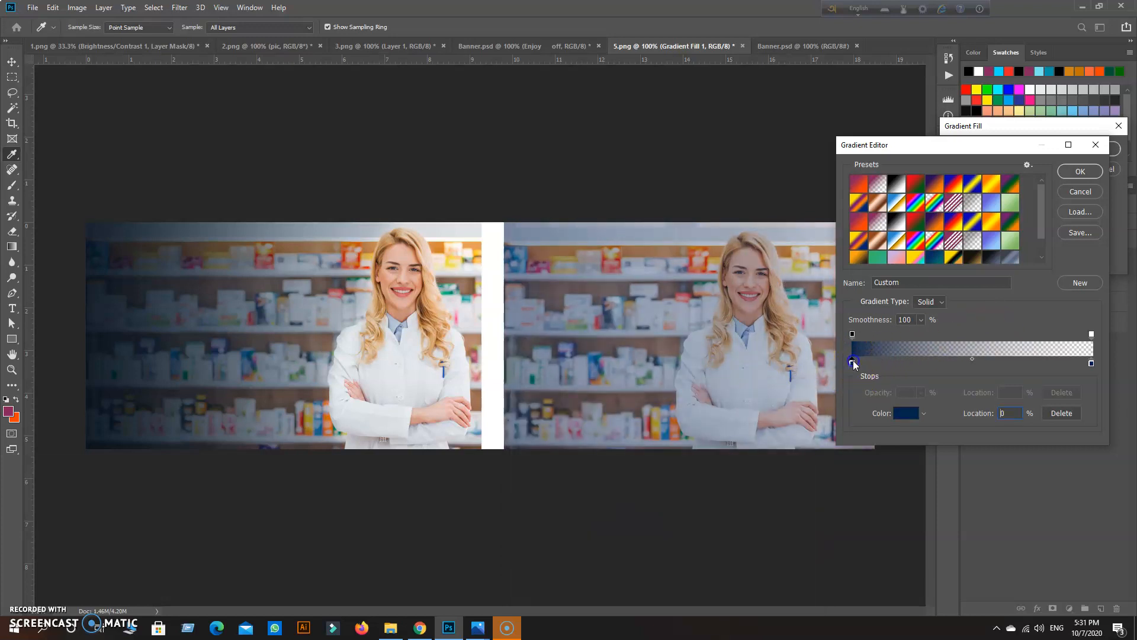
pyautogui.moveTo(952, 364); pyautogui.dragTo(845, 365)
pyautogui.click(1077, 174)
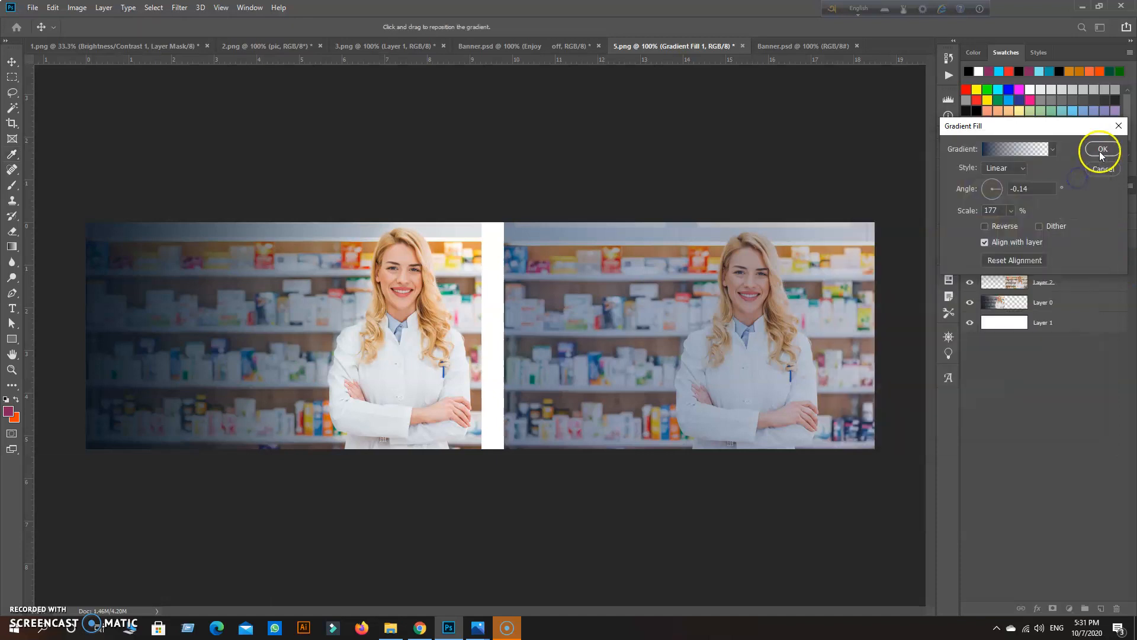
pyautogui.click(1099, 149)
# Duplicate the clipped gradient fill layer and merge the two gradient layers into one.
pyautogui.moveTo(1106, 273); pyautogui.dragTo(1100, 608)
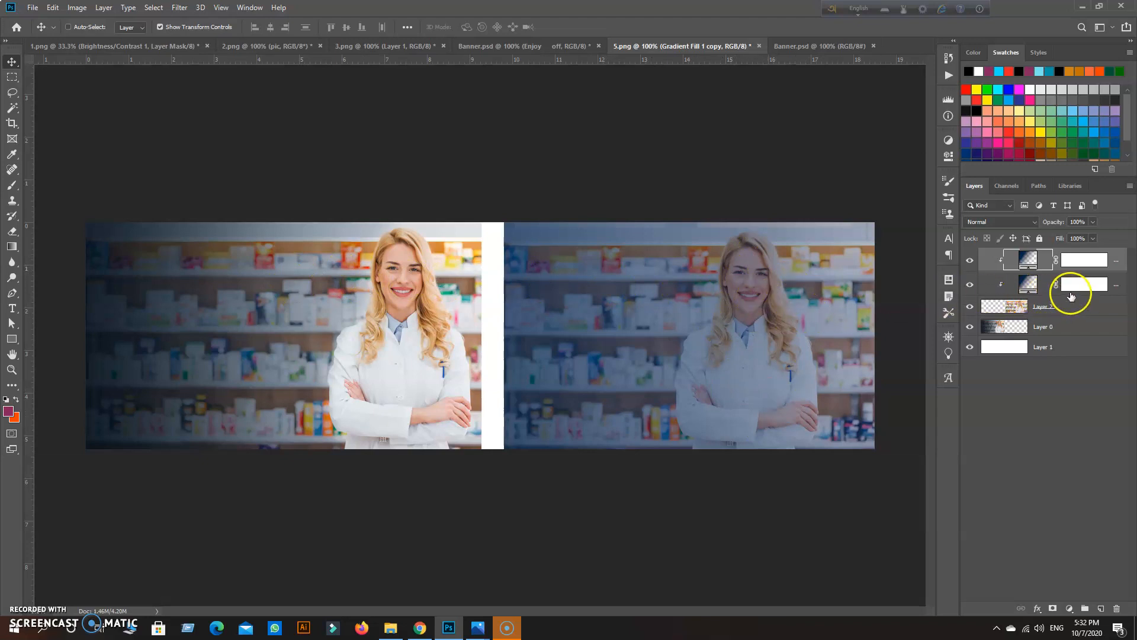
pyautogui.click(1109, 285)
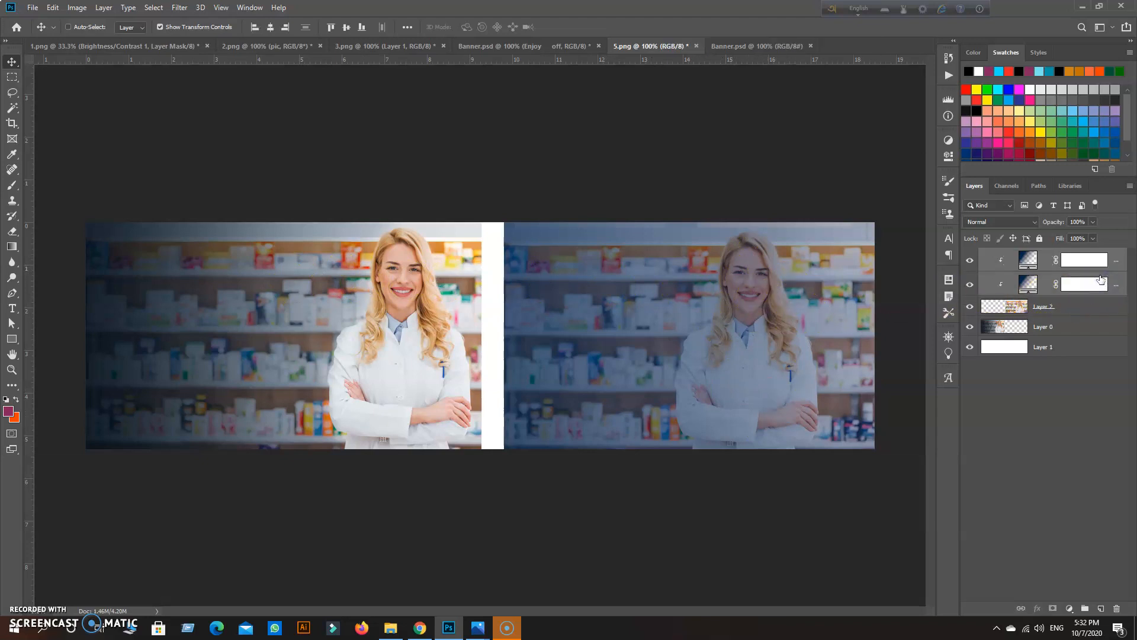
pyautogui.hotkey('ctrl', 'e')
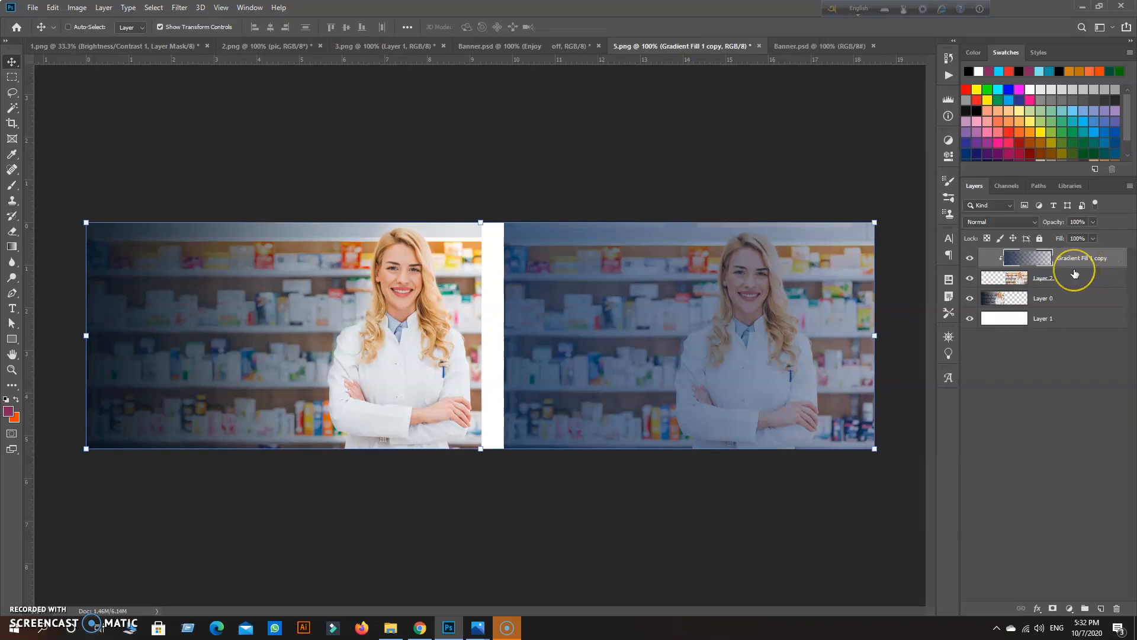
# Release the merged gradient layer's clipping mask and clip it to the pharmacist photo again.
pyautogui.rightClick(1077, 264)
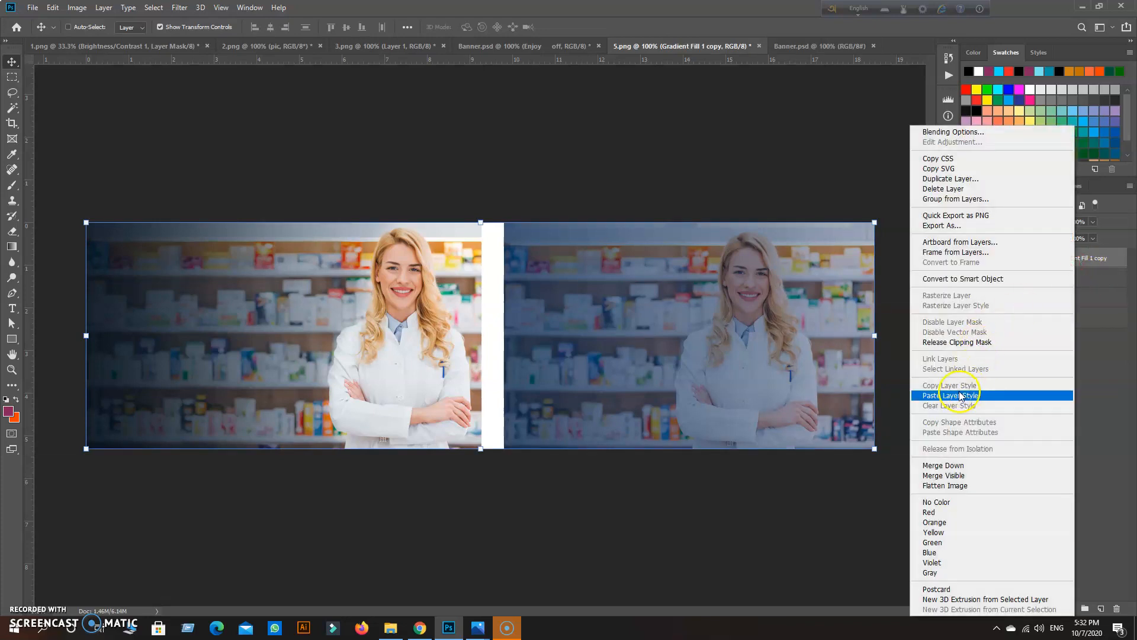
pyautogui.click(958, 344)
pyautogui.rightClick(1019, 262)
pyautogui.click(928, 348)
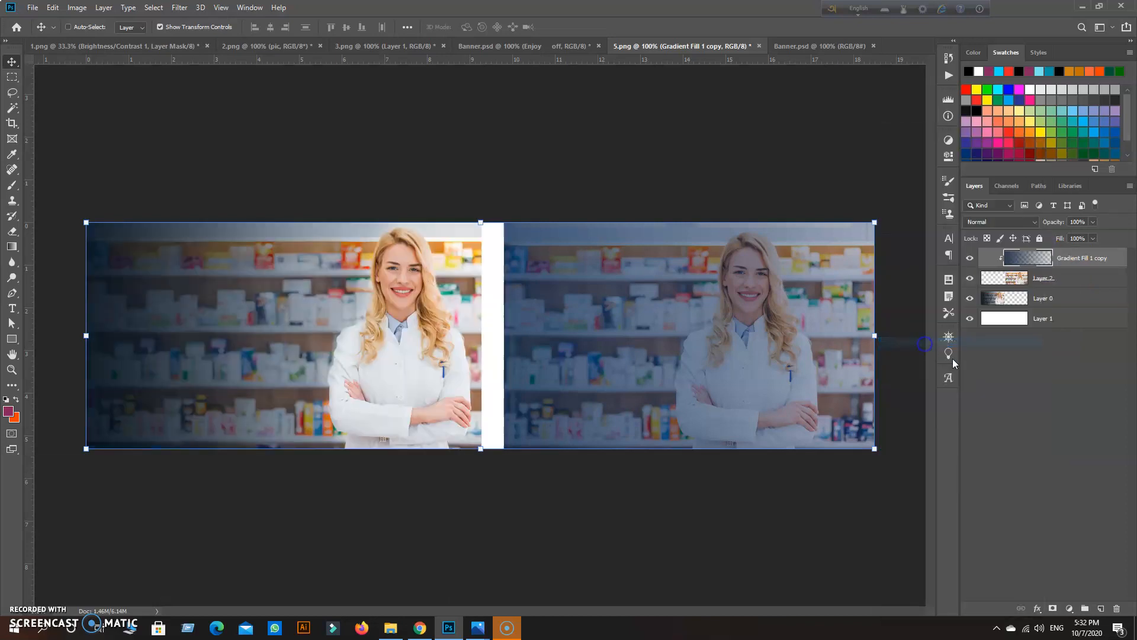
# Shift the merged gradient slightly to the right and prepare a white layer mask on it for painting with the Brush.
pyautogui.moveTo(327, 371)
pyautogui.mouseDown()
pyautogui.moveTo(432, 372)
pyautogui.moveTo(345, 372)
pyautogui.mouseUp()
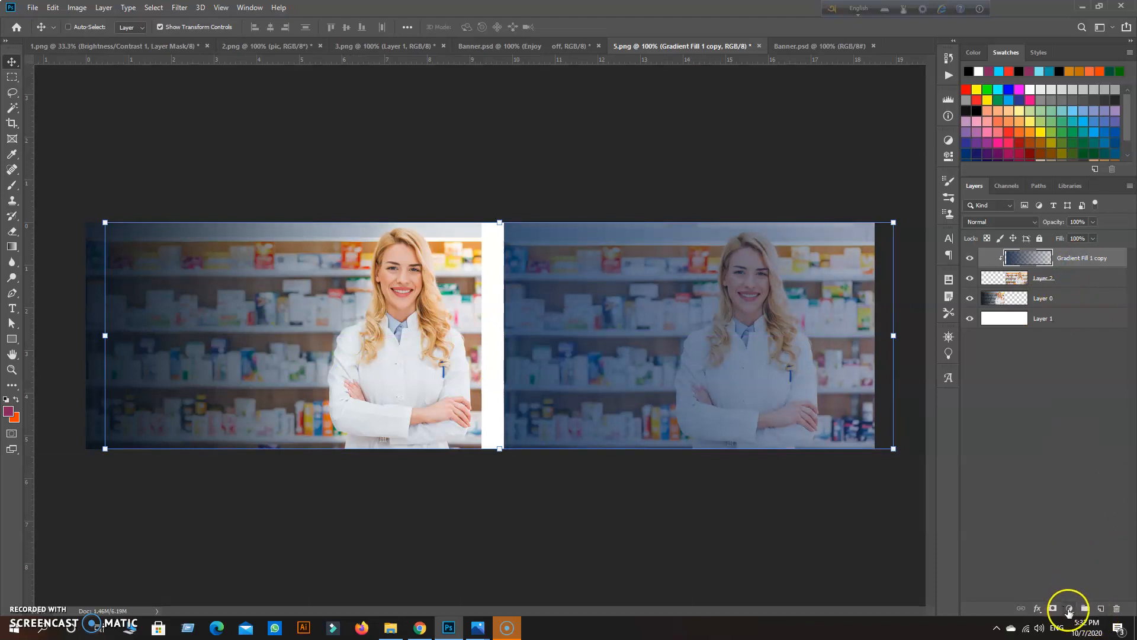
pyautogui.click(1070, 608)
pyautogui.click(1015, 570)
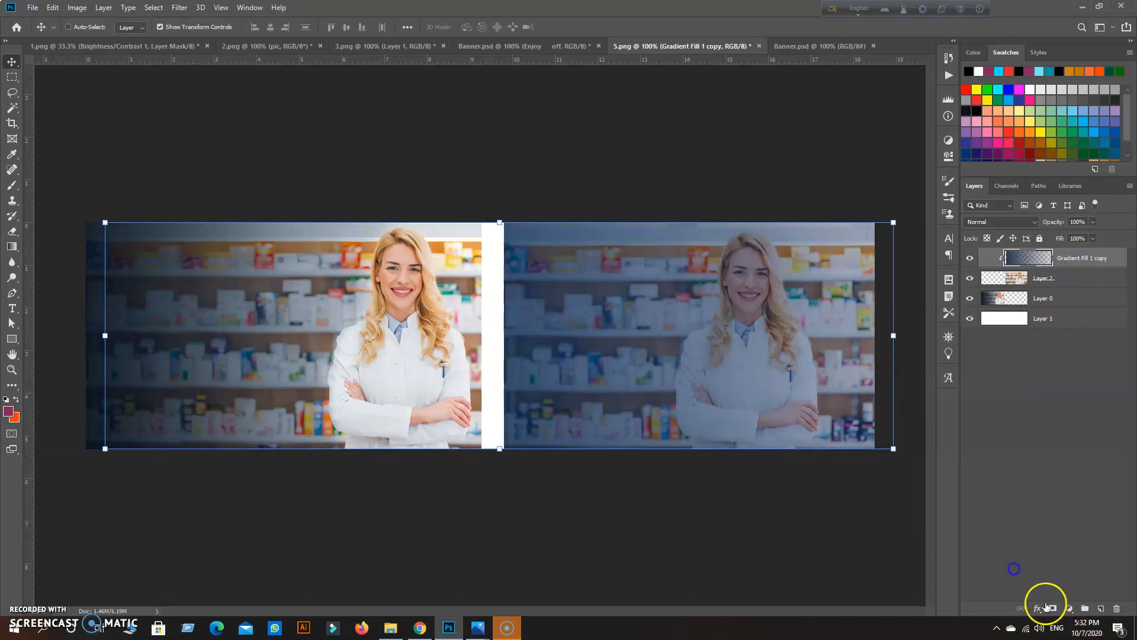
pyautogui.click(1054, 609)
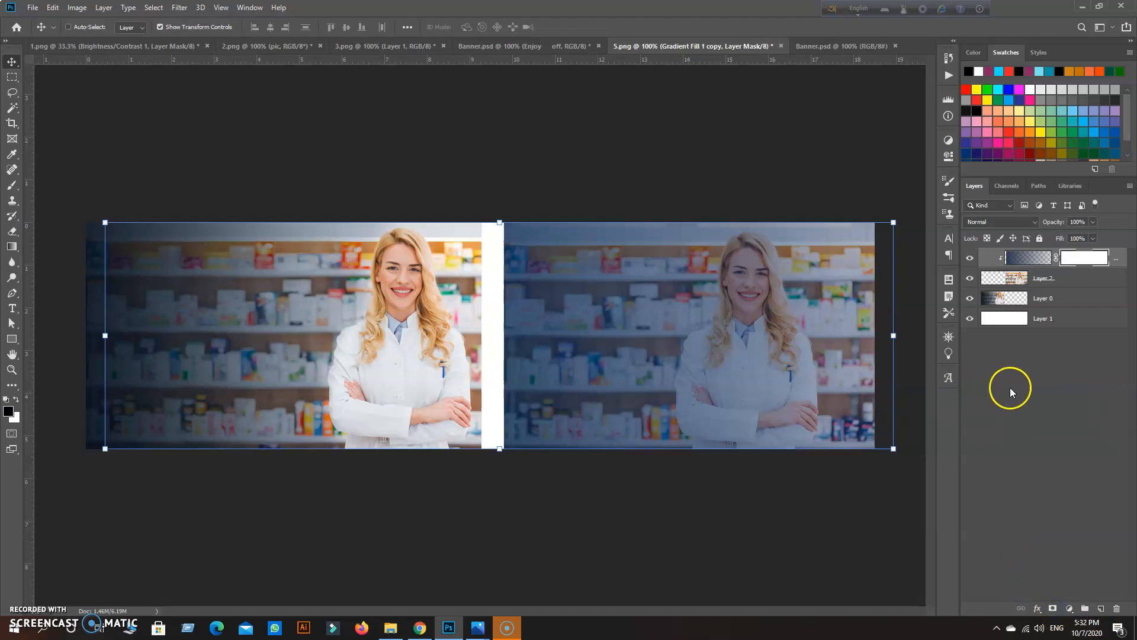
pyautogui.click(12, 185)
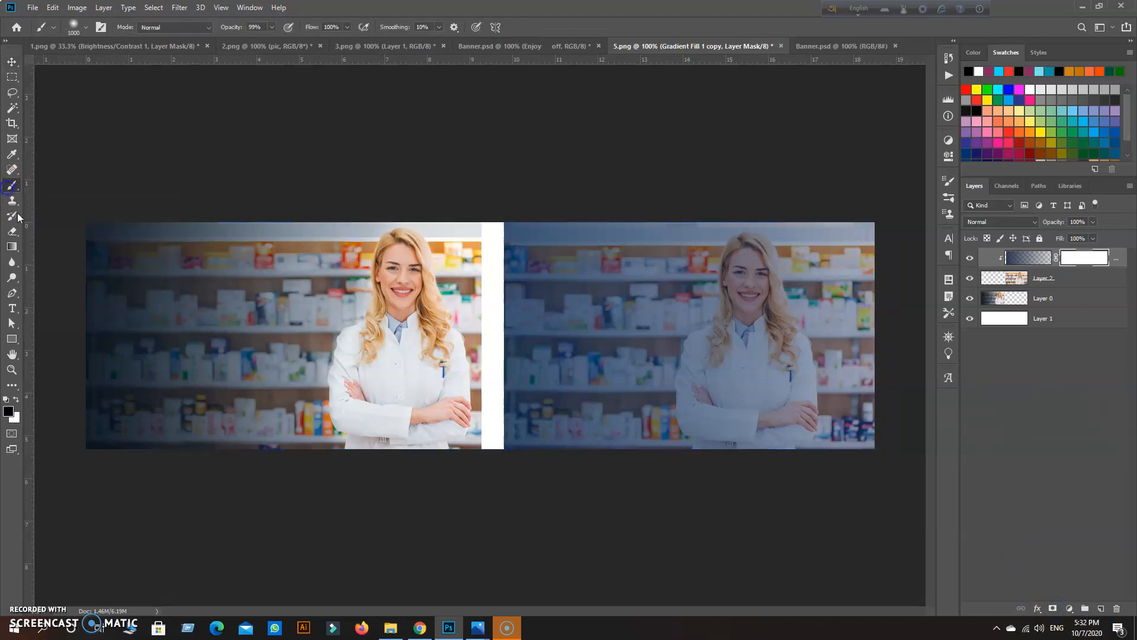